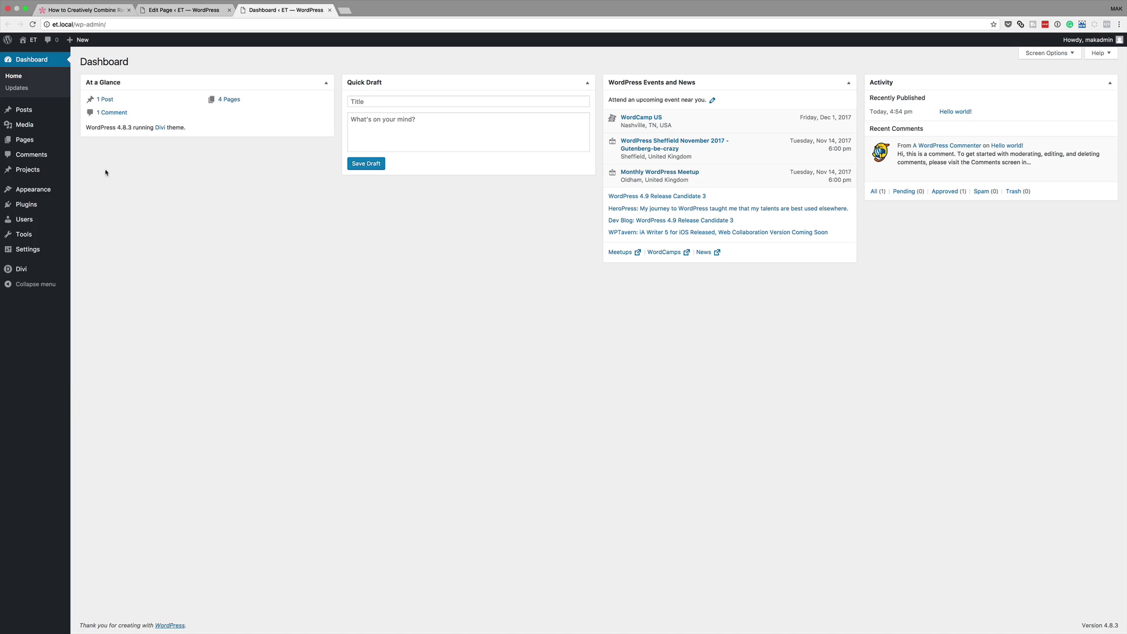
- Create a new WordPress page titled "Rows"
mouse_move(31, 143)
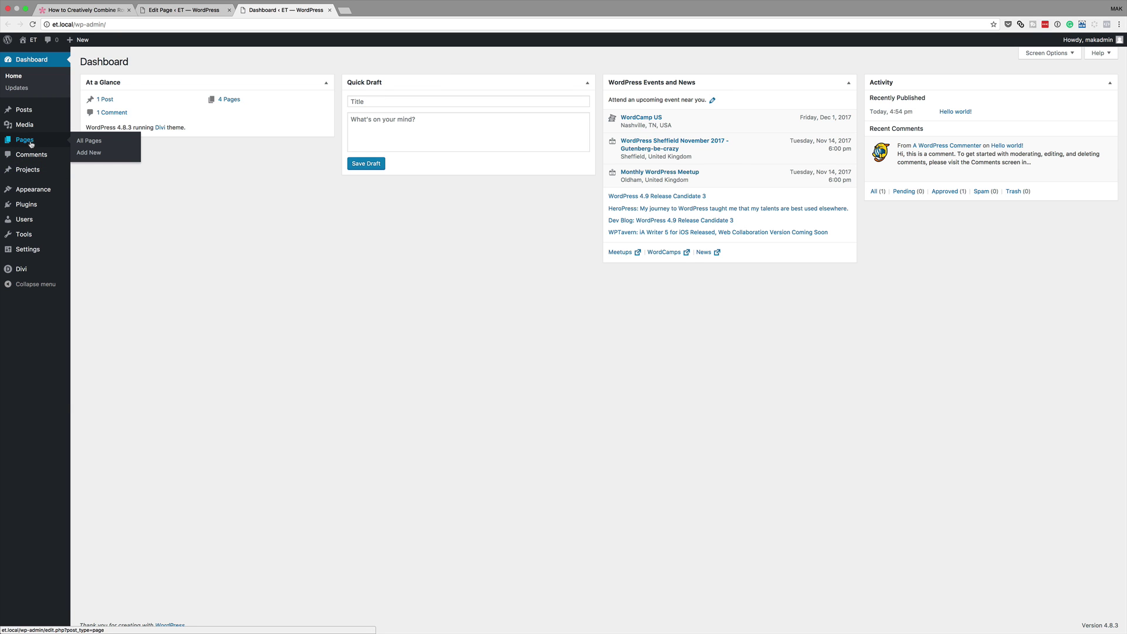
click(90, 155)
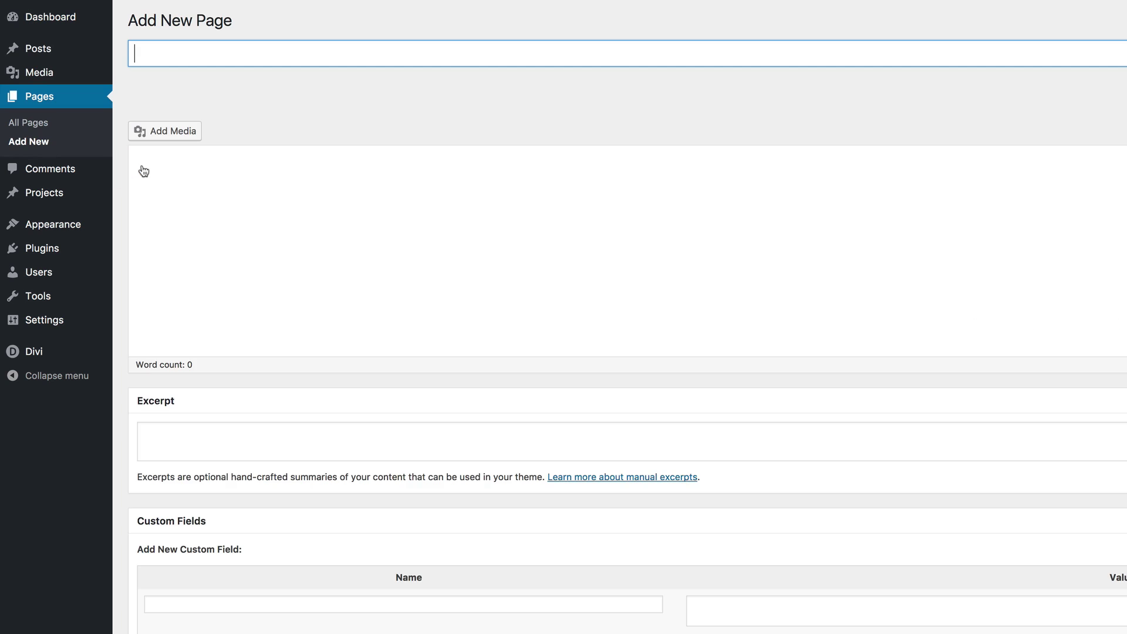
click(248, 53)
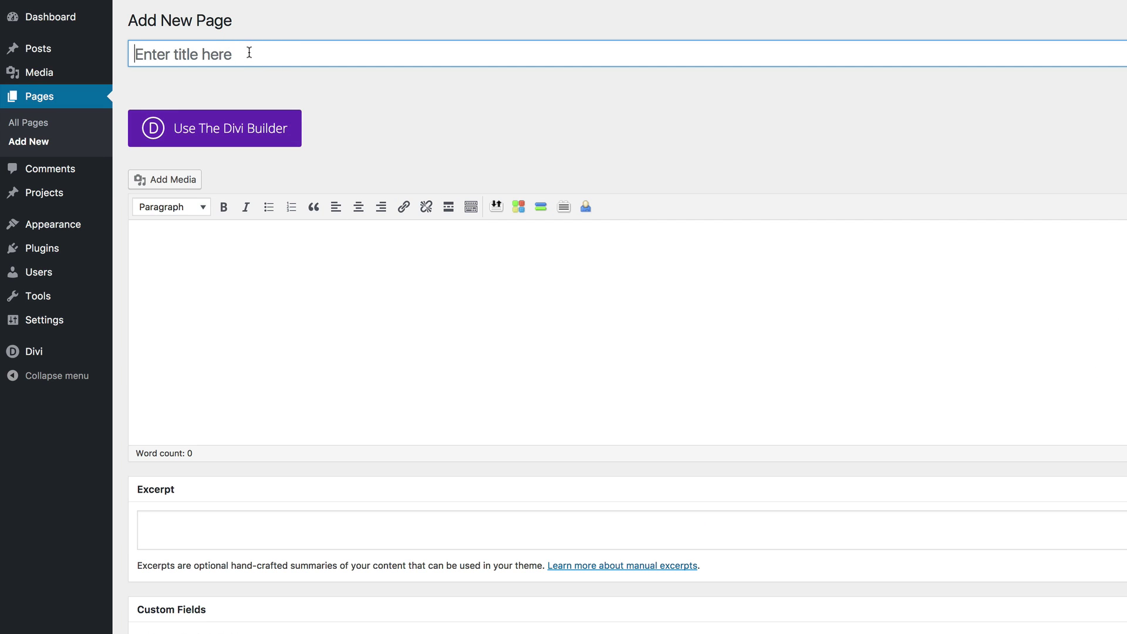
text(Rows)
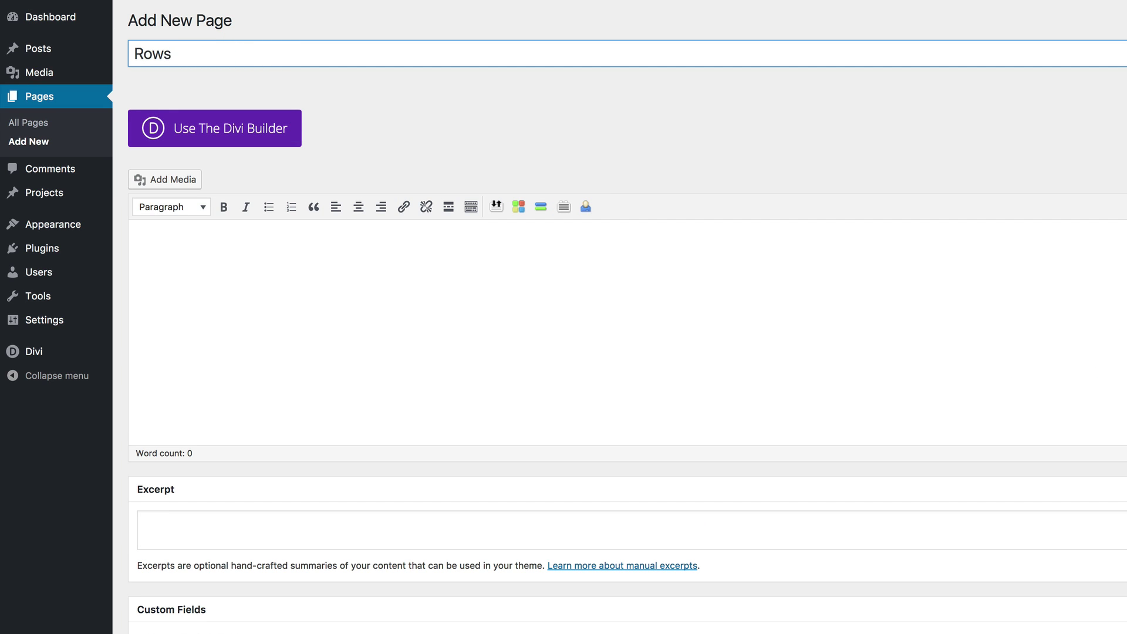
- Enable the Divi Builder for the page and start building it in the Visual Builder
click(210, 134)
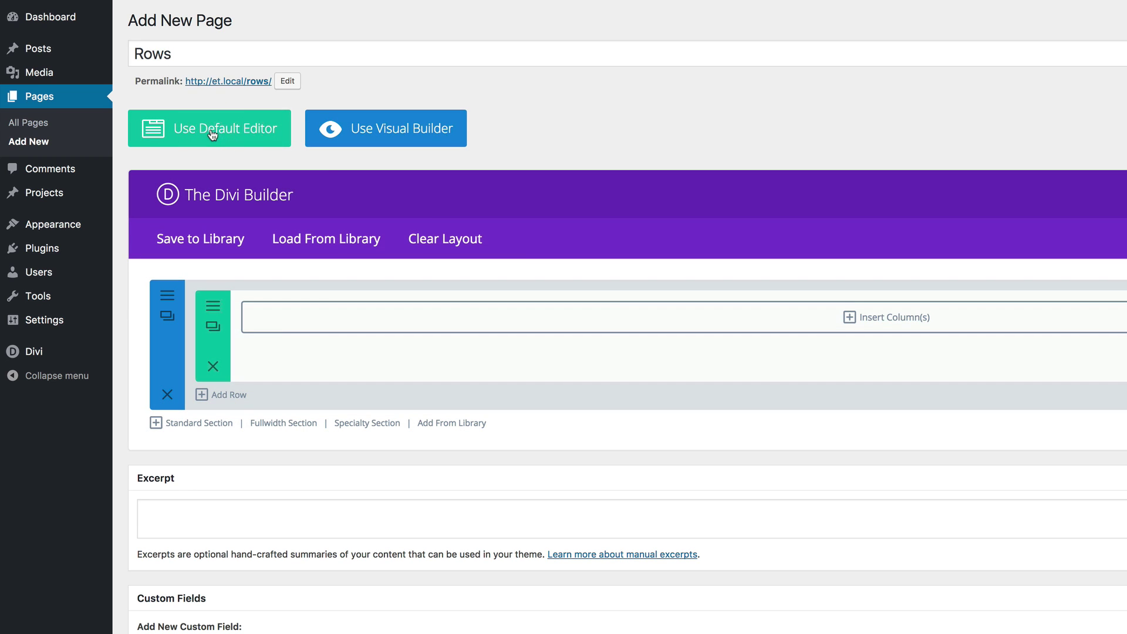
click(404, 134)
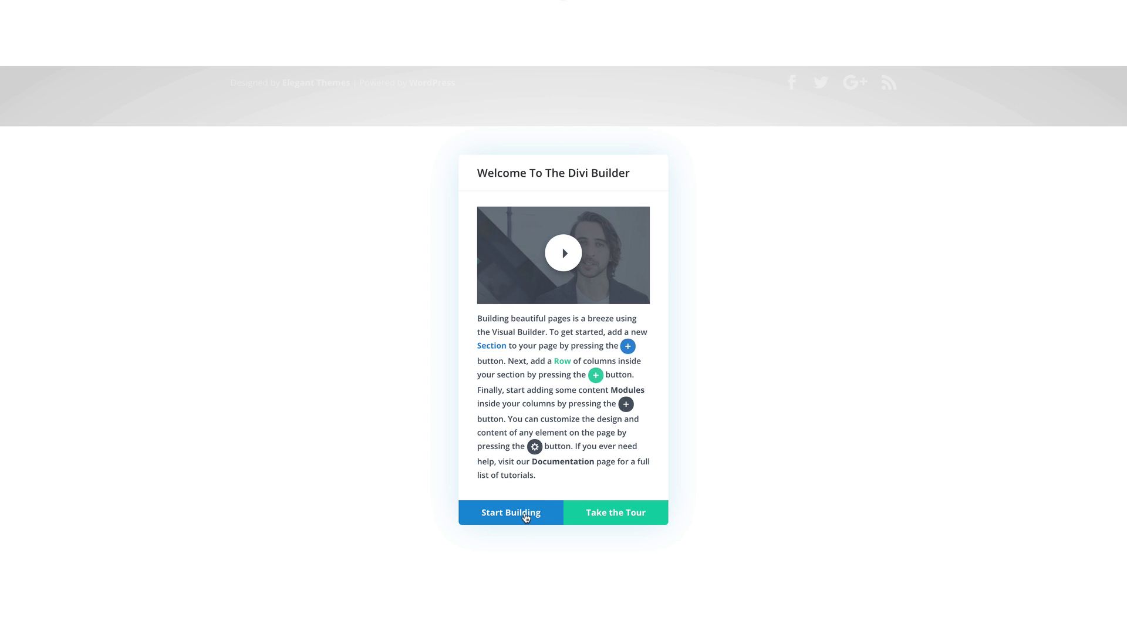
click(524, 515)
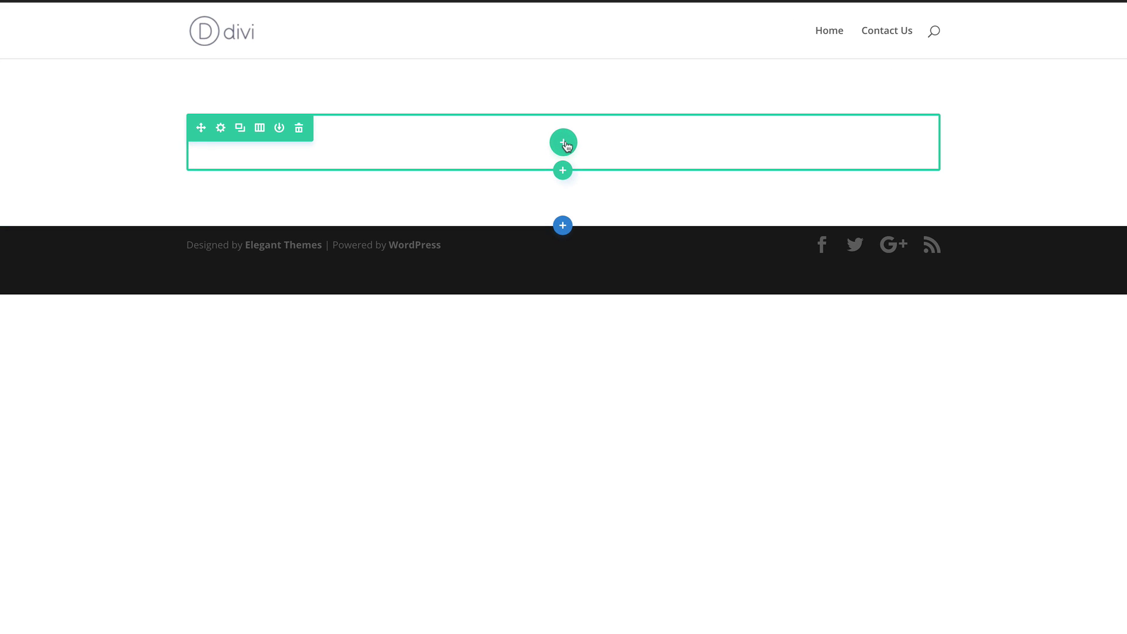
- Insert a single-column row holding an empty Text module, with its settings docked to the side, and save the module
click(565, 145)
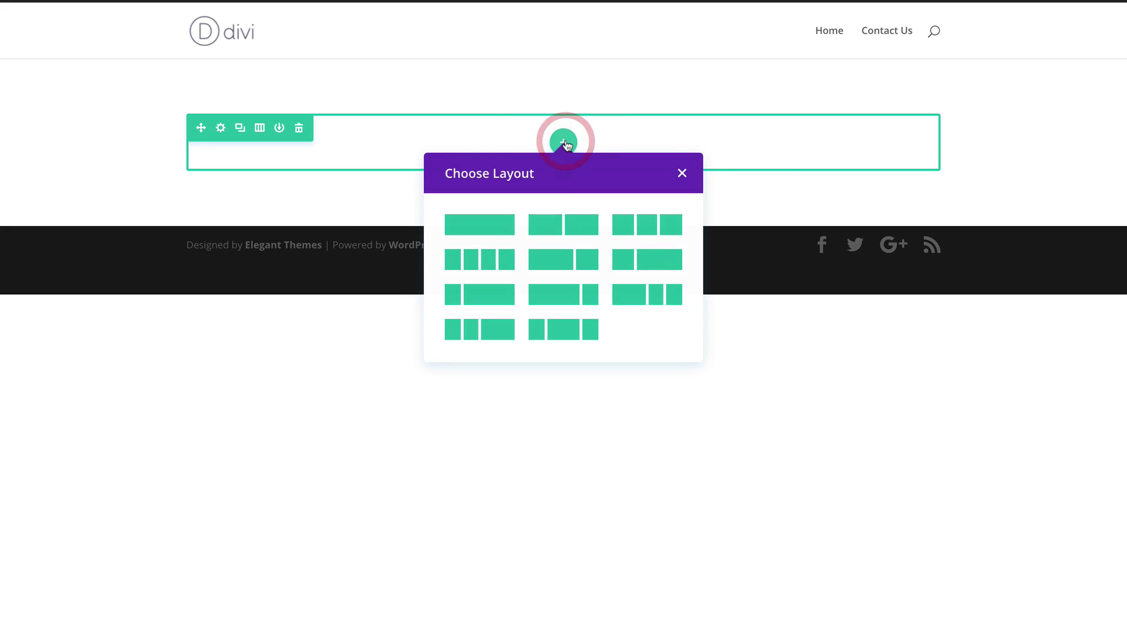
click(495, 233)
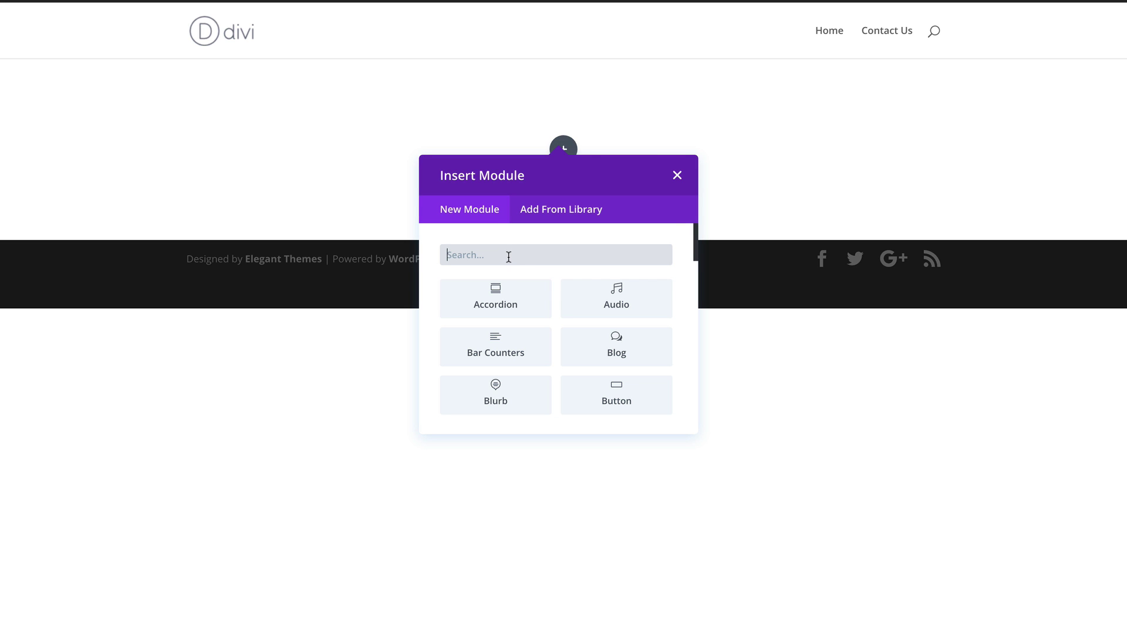
text(tex)
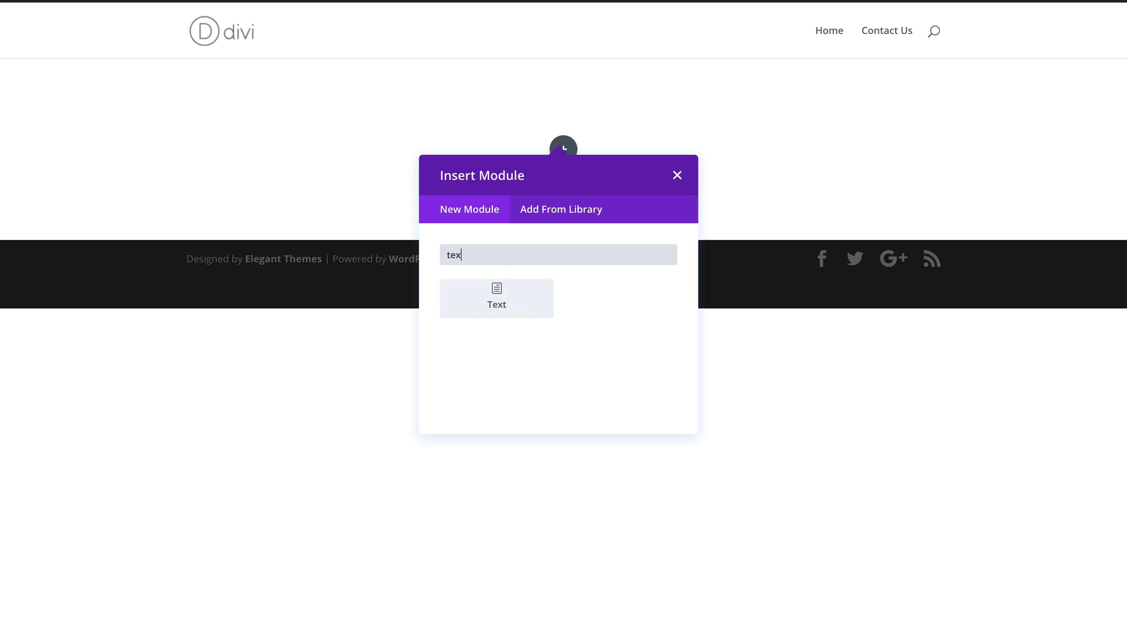
text(t)
click(502, 297)
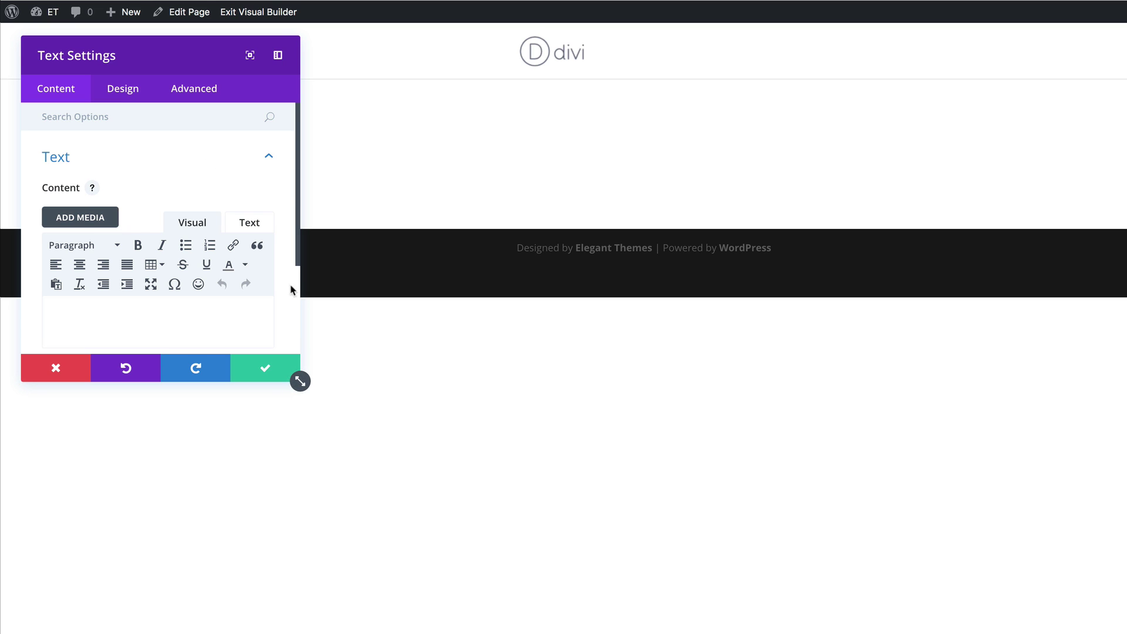
click(279, 56)
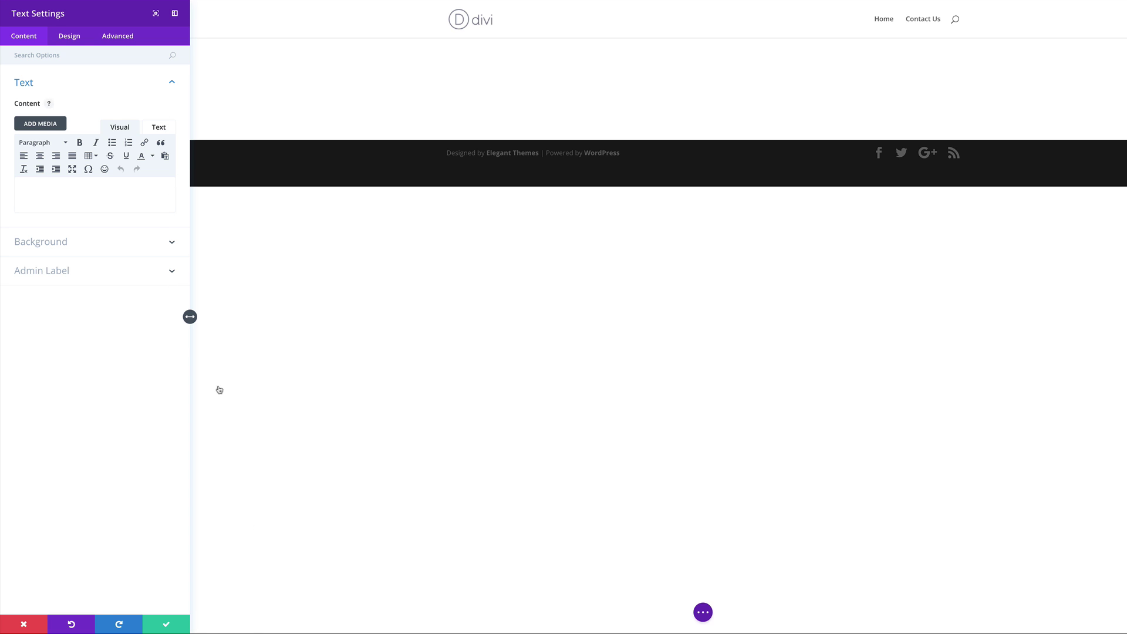
click(168, 627)
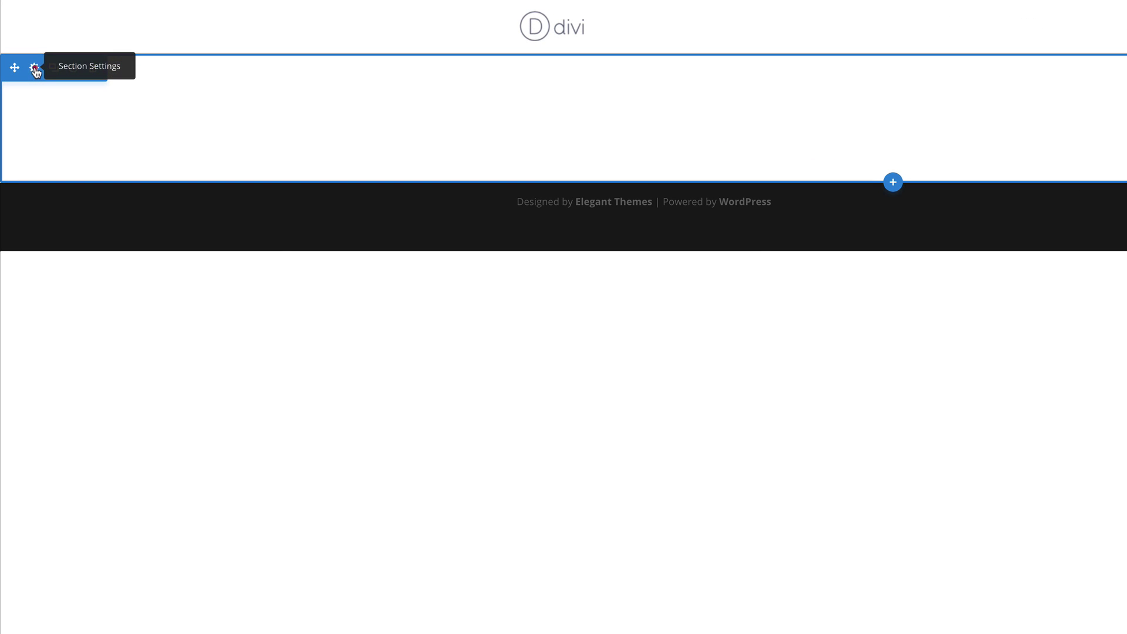
- Give the section a gradient background running from a dark slate colour at 0.59 opacity to a near-white grey
click(35, 69)
click(76, 119)
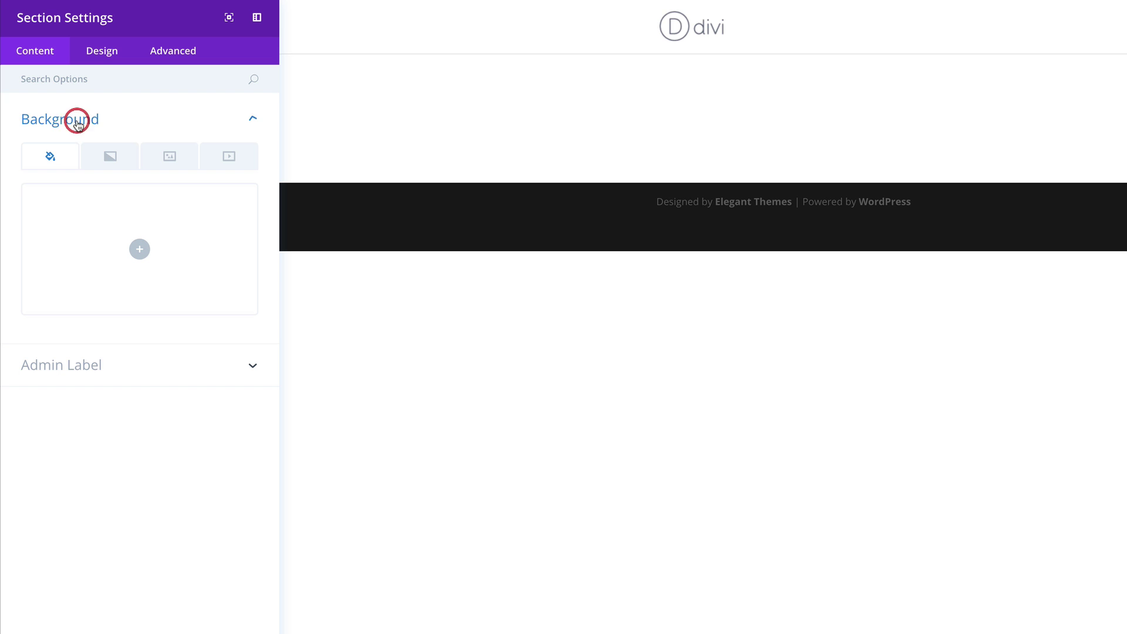
click(115, 163)
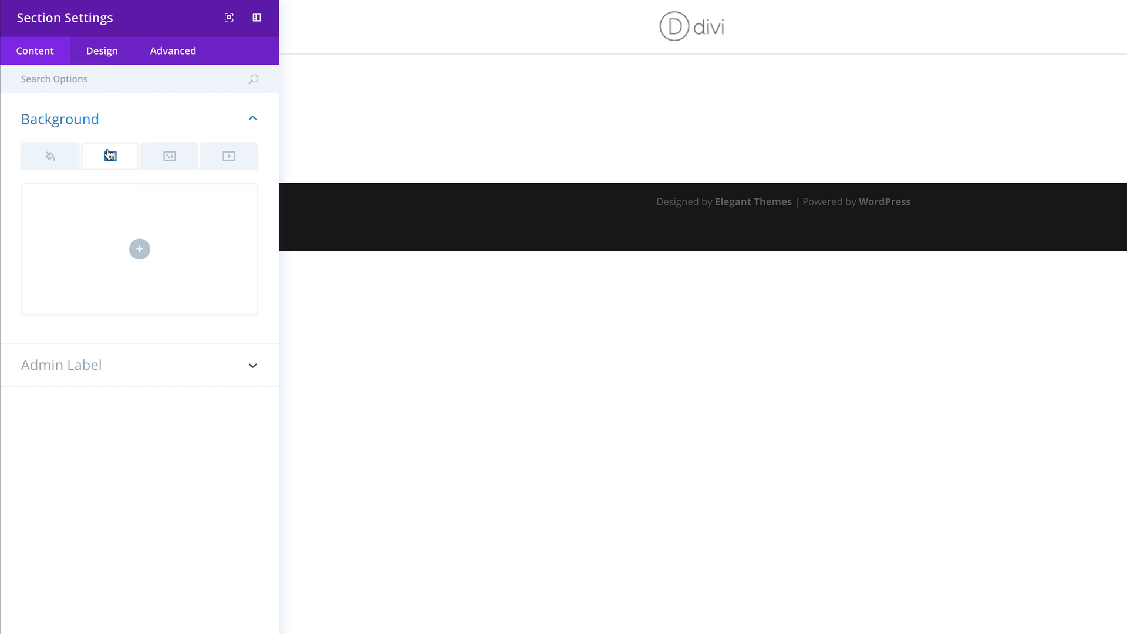
click(140, 249)
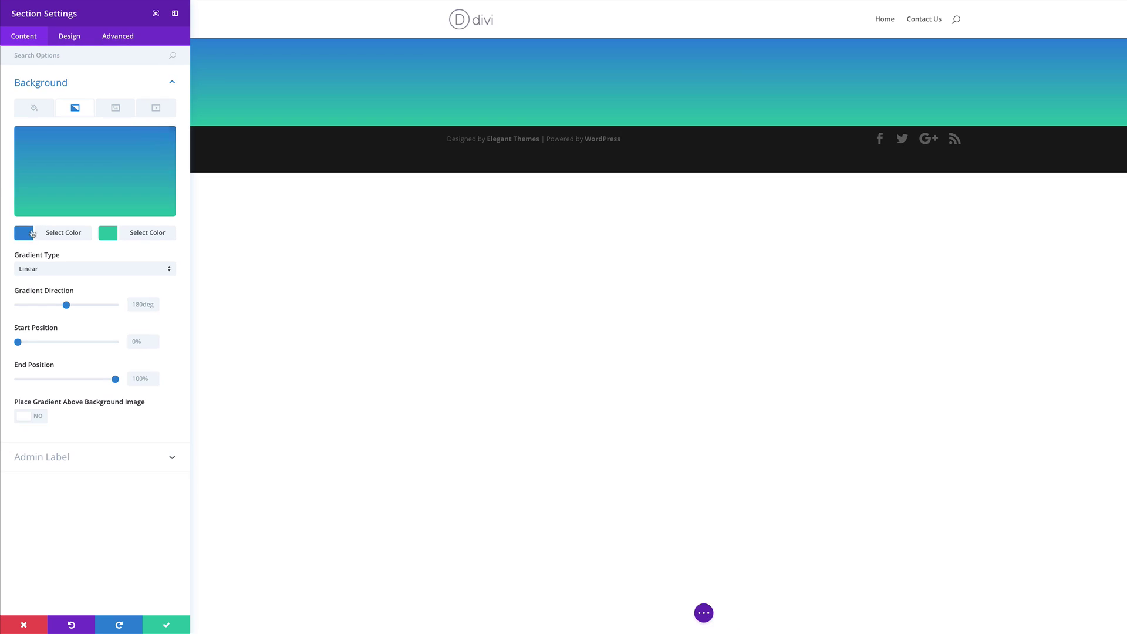
click(32, 234)
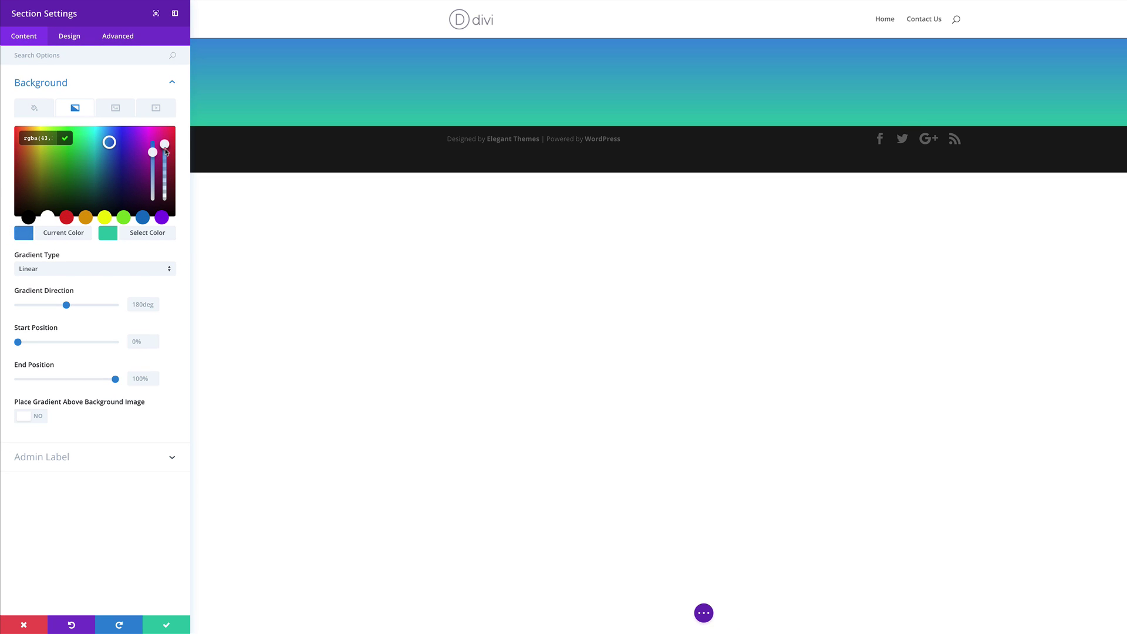
drag(165, 142, 164, 146)
drag(48, 138, 36, 138)
key(ctrl+v)
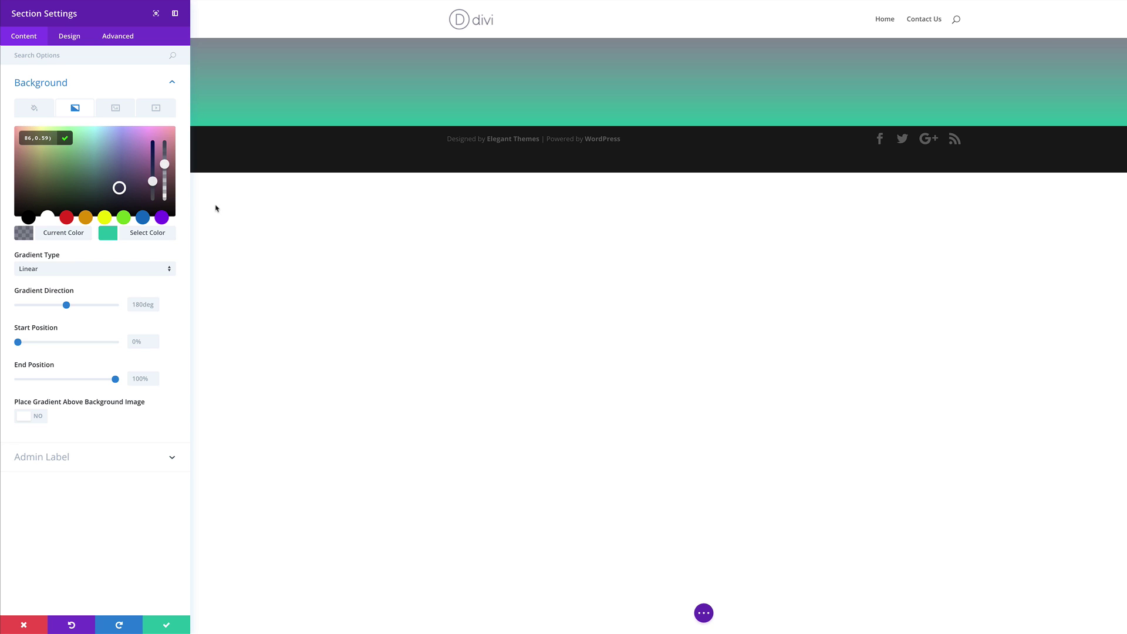
click(109, 234)
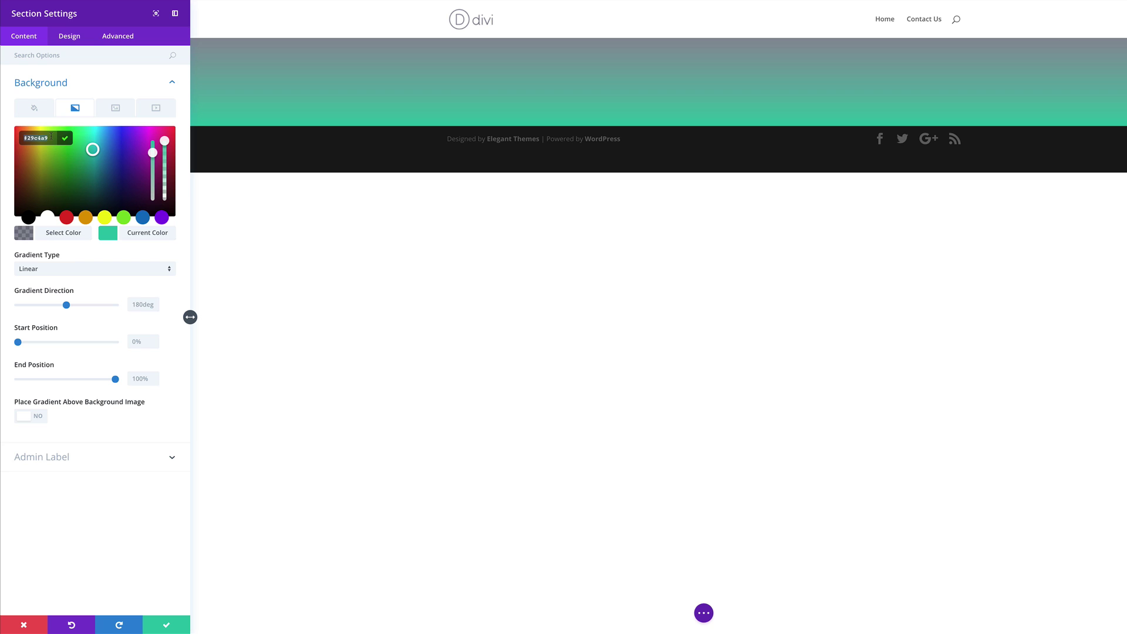
text(#E7E7E7)
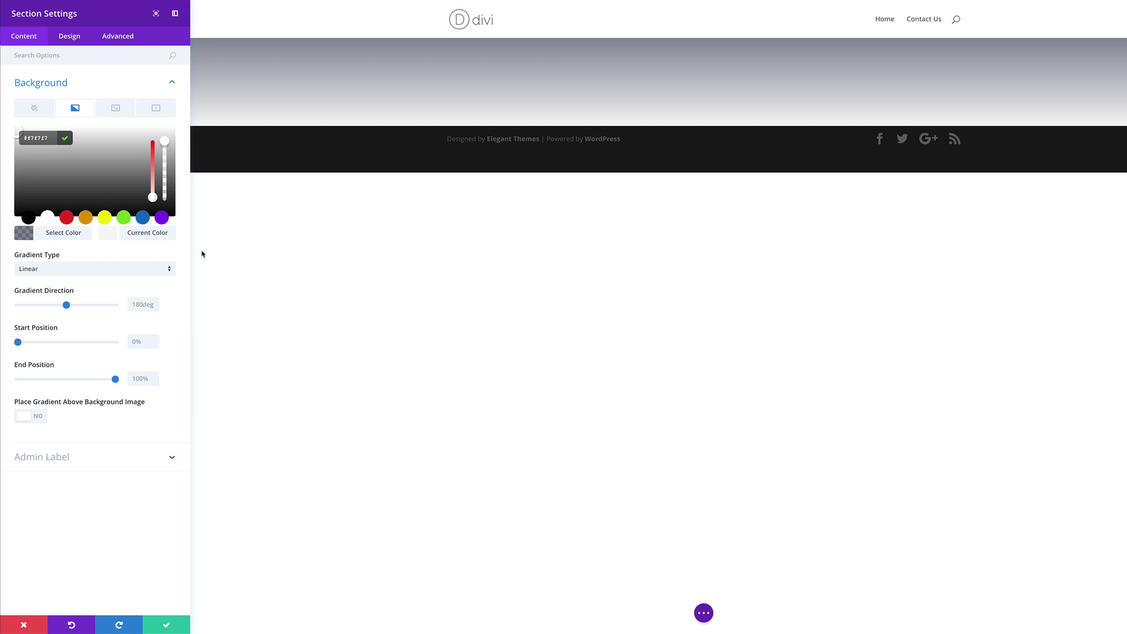
- Make the section's gradient radial with direction Bottom, start position 31% and end position 76%, and save the section settings
click(53, 269)
click(55, 293)
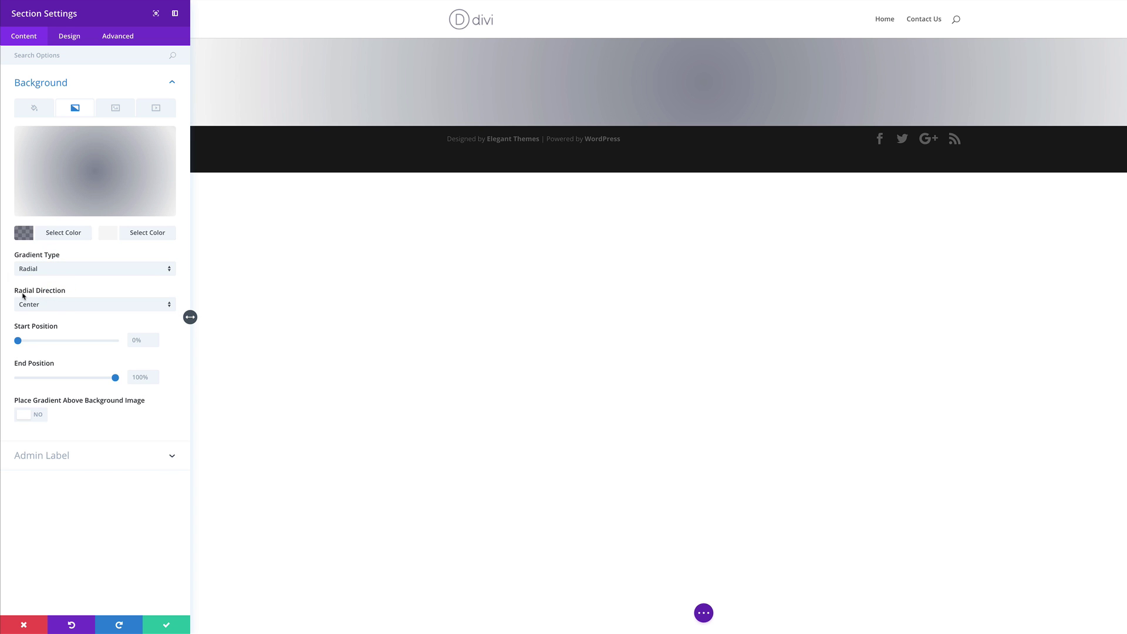
click(63, 304)
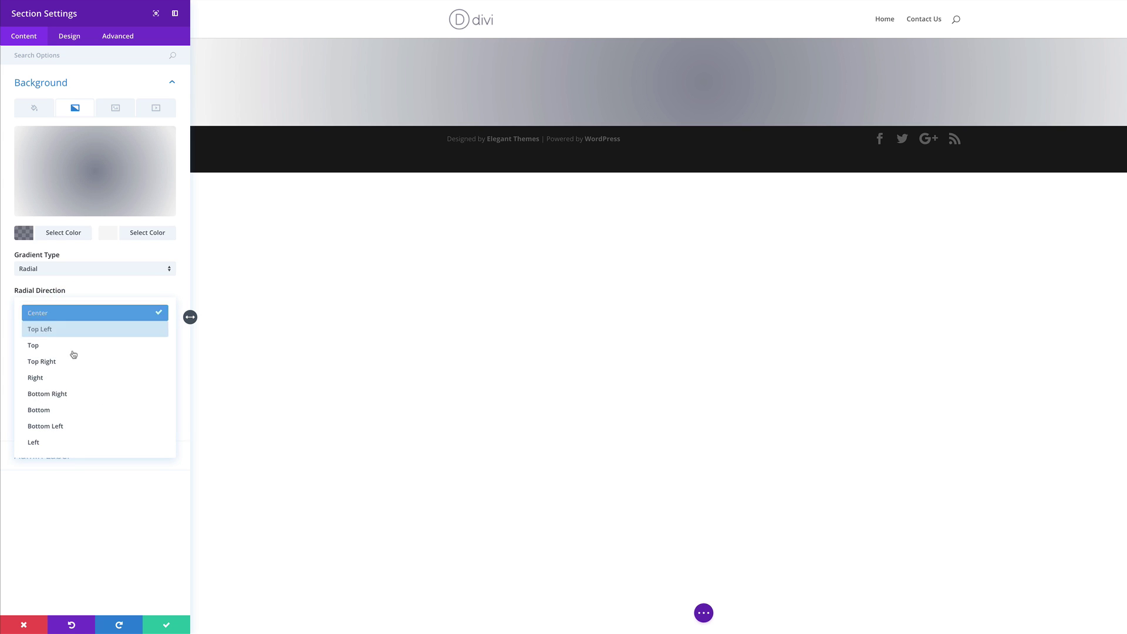
click(50, 406)
click(137, 340)
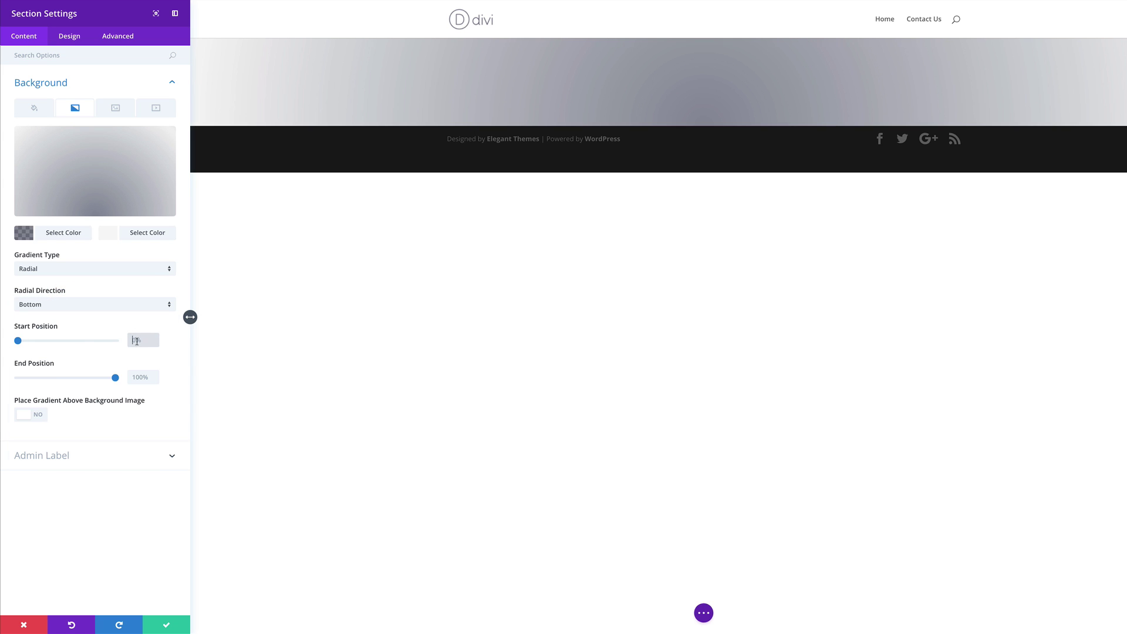
text(31)
click(135, 378)
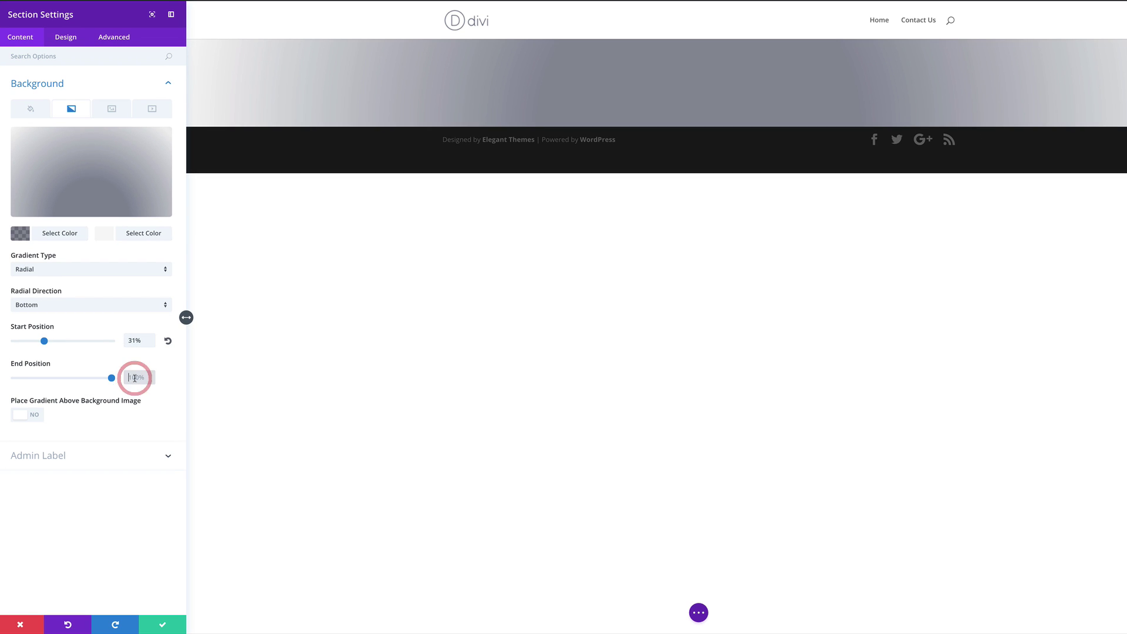
text(76)
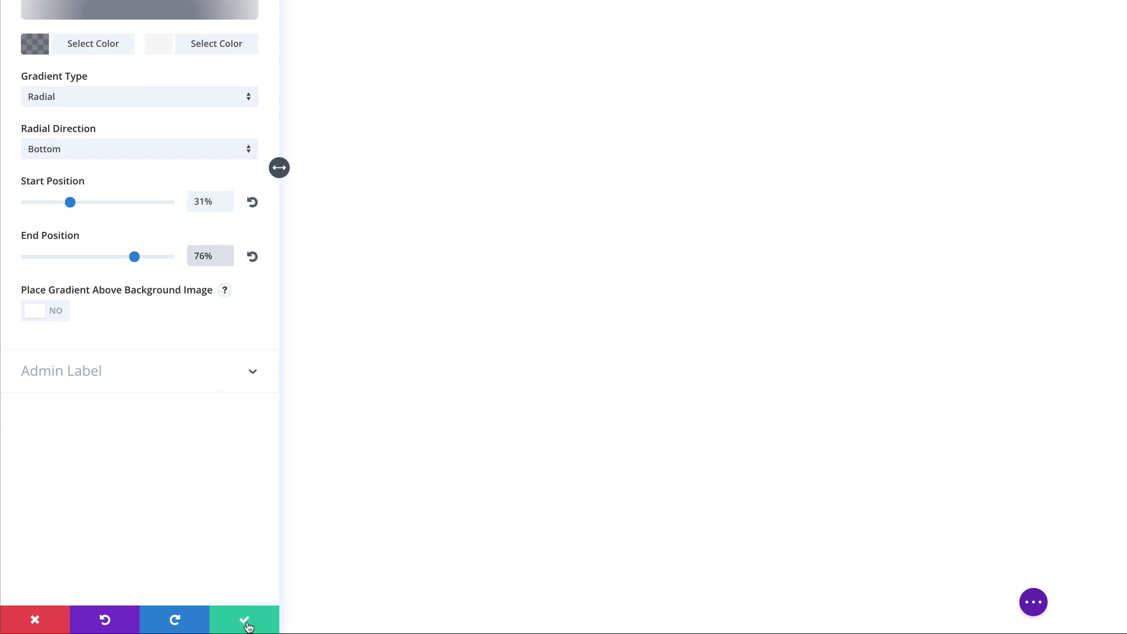
click(168, 624)
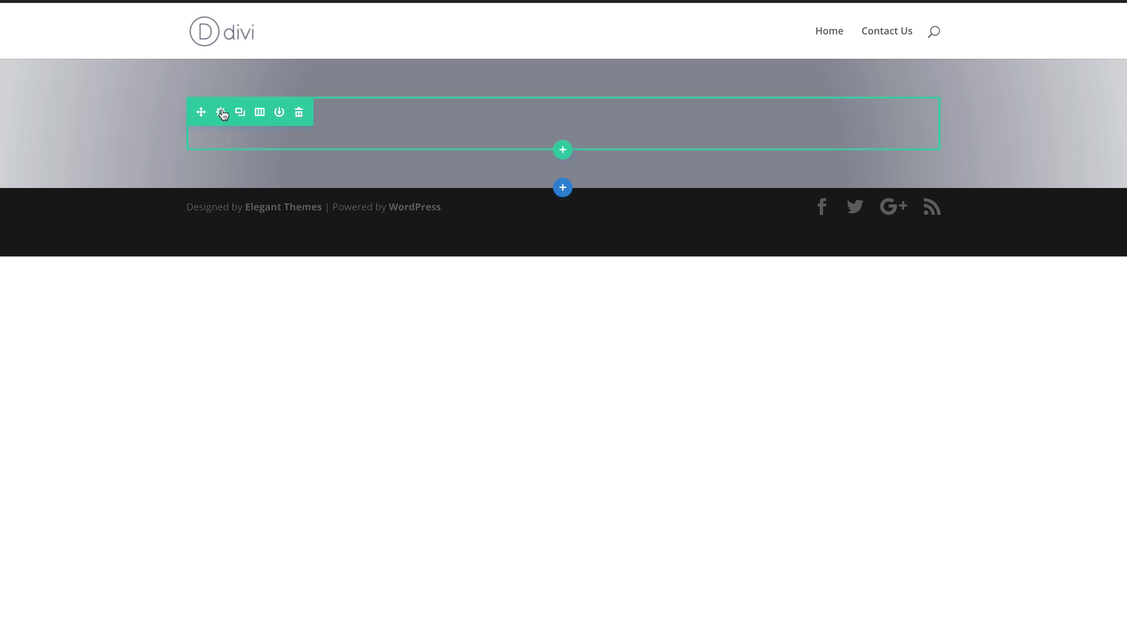
- Make the row fullwidth in its sizing settings
click(221, 112)
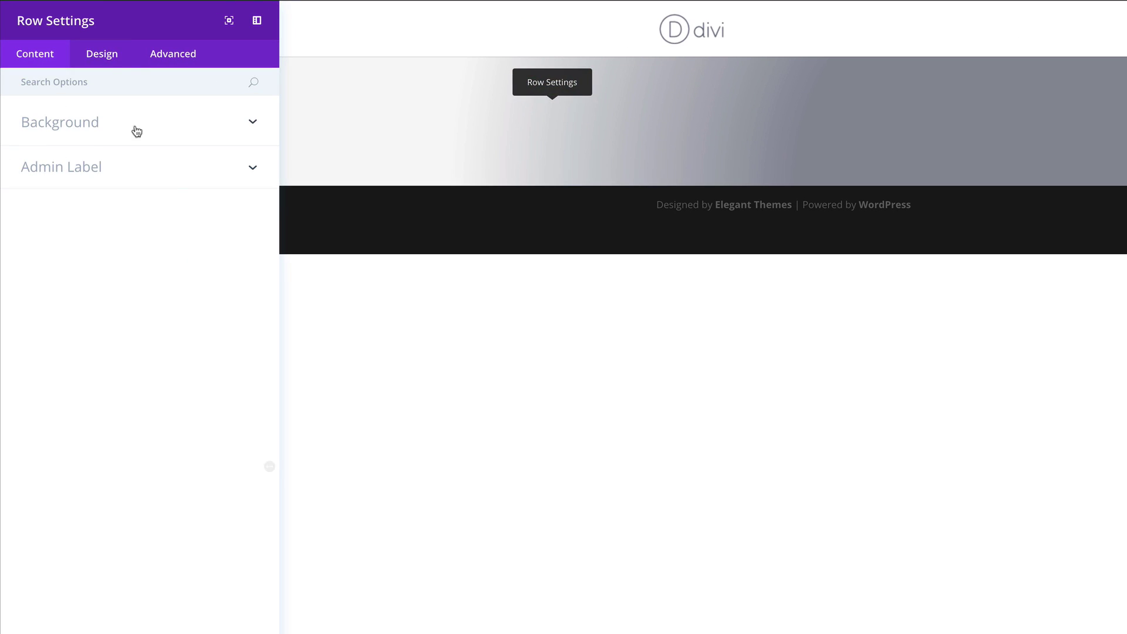
click(111, 55)
click(52, 170)
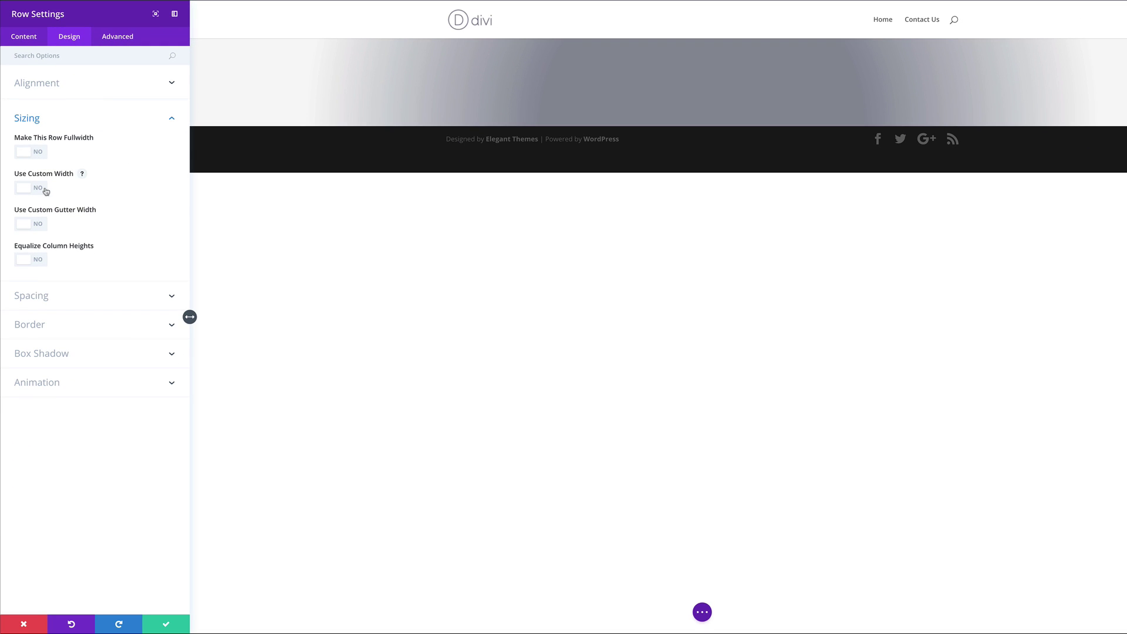
click(31, 152)
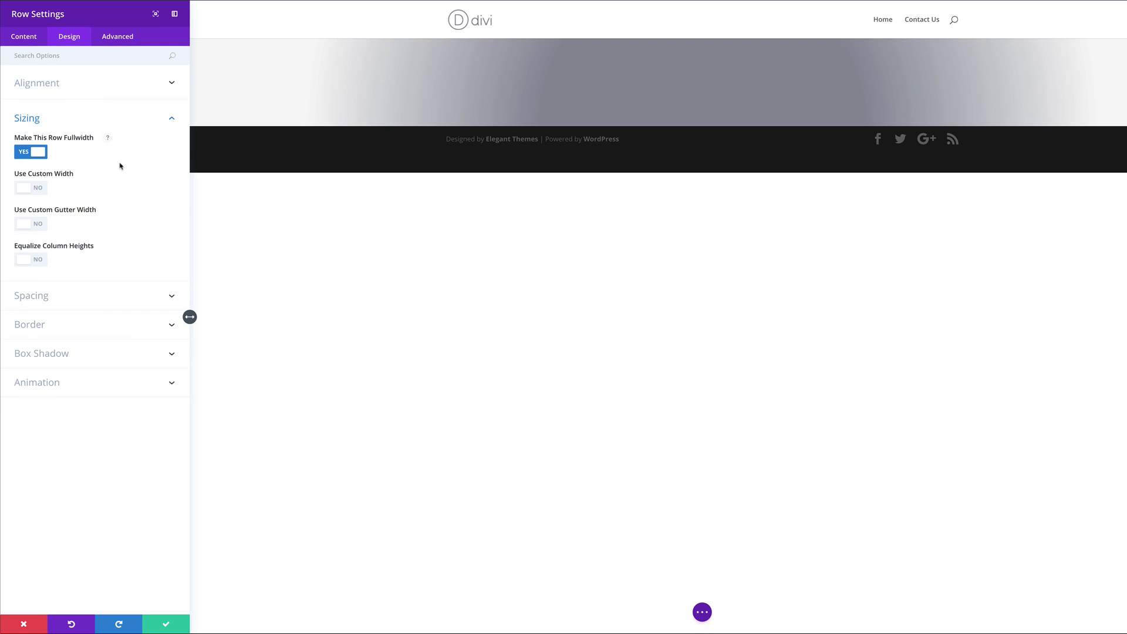
- Add a gradient background to the row with #3d4156 as its first colour
click(28, 39)
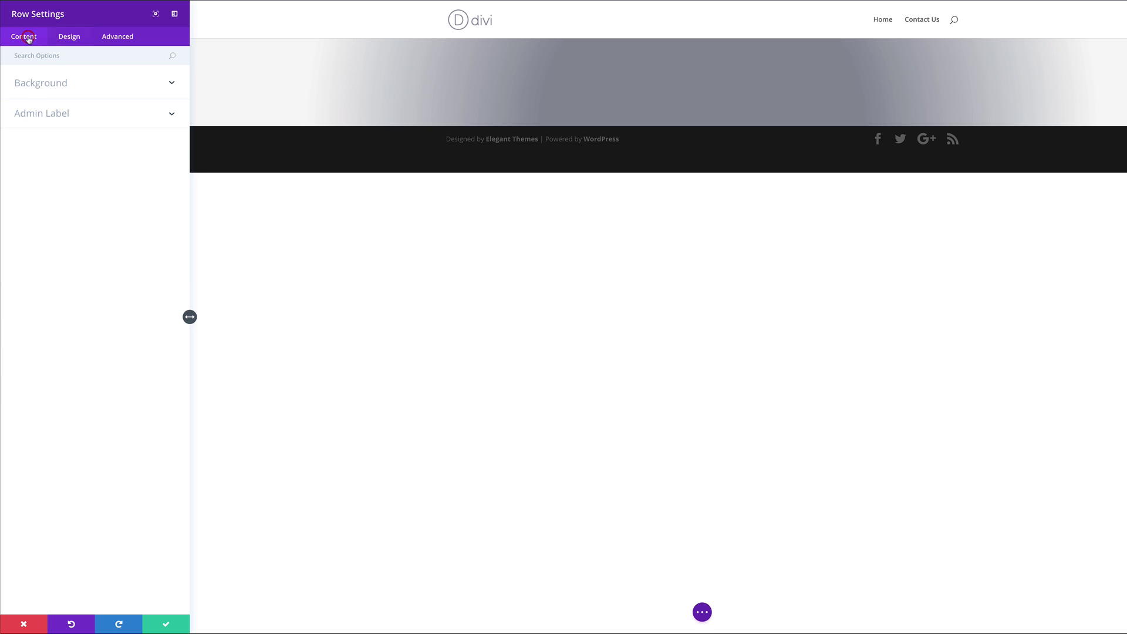
click(57, 84)
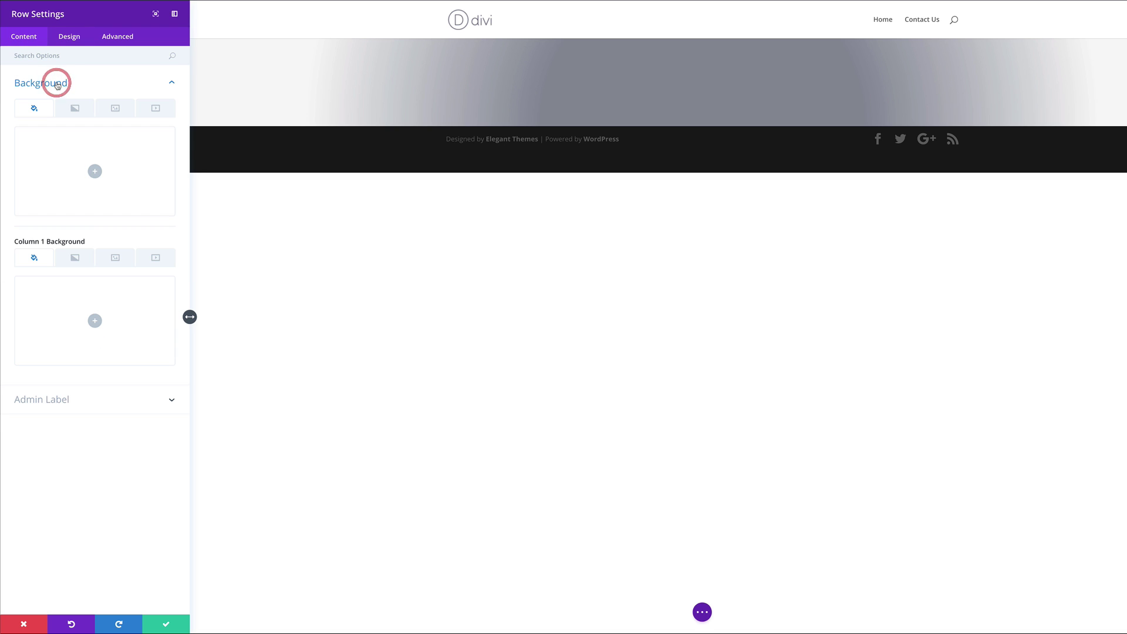
click(76, 112)
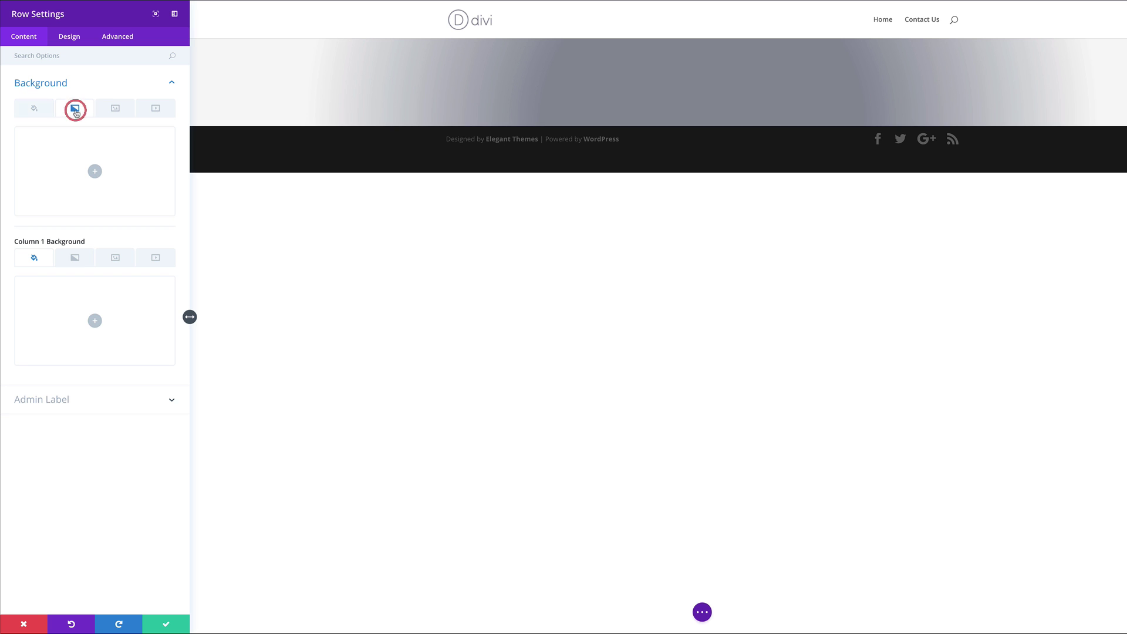
click(96, 171)
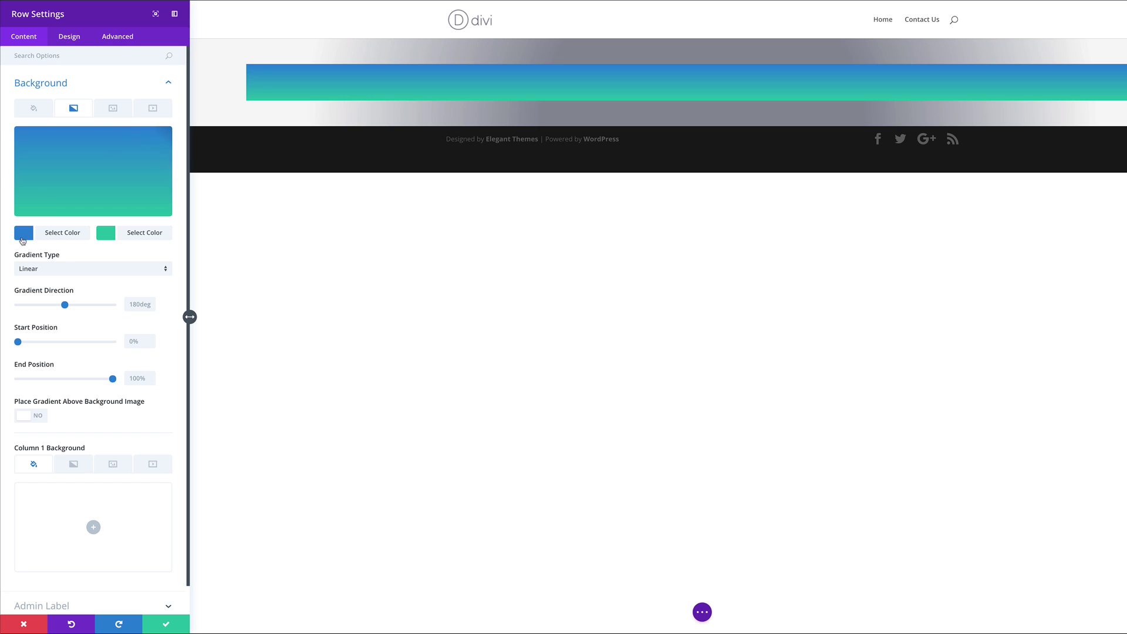
click(22, 237)
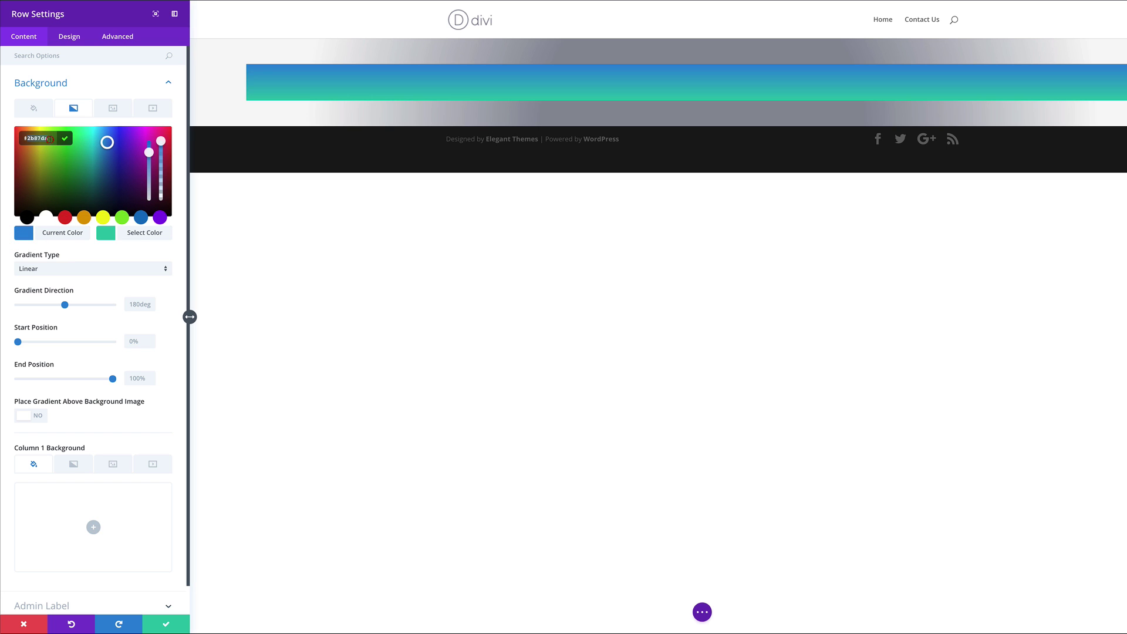
text(#3d4156)
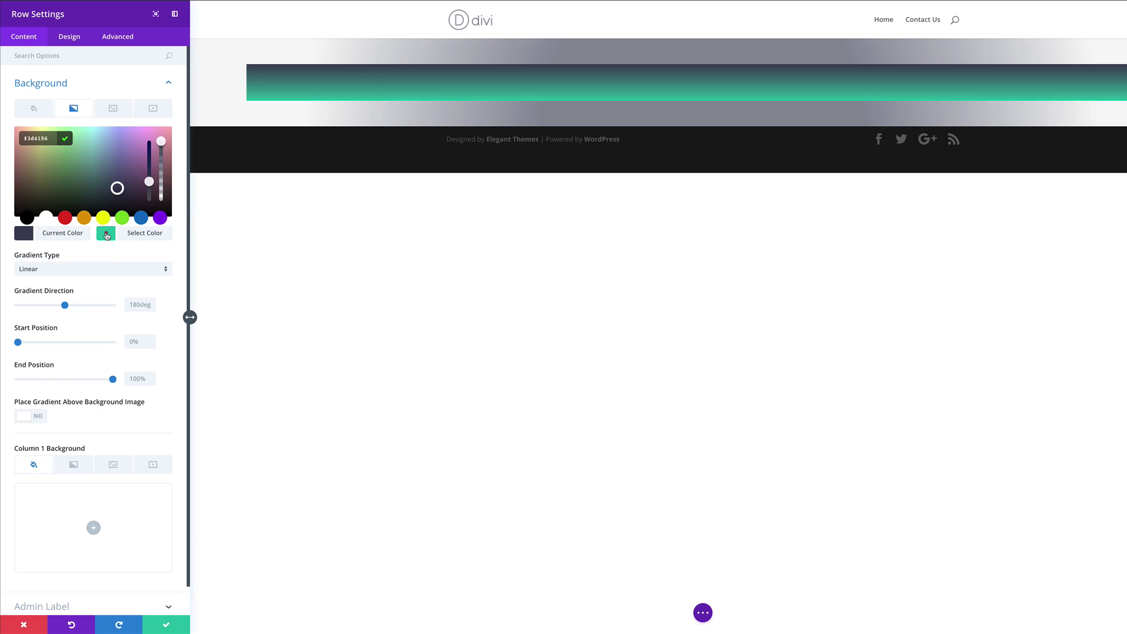
- Set the row gradient's second colour to a muted purple at 0.91 opacity and its end position to 65%
click(106, 232)
key(ctrl+v)
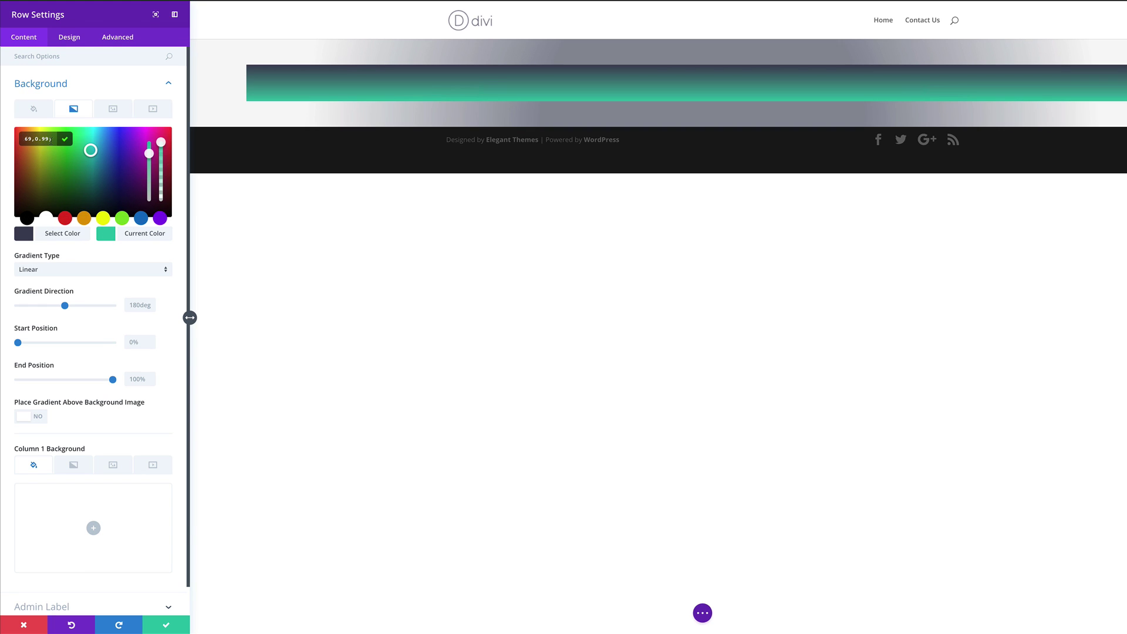
key(Home)
key(ctrl+v)
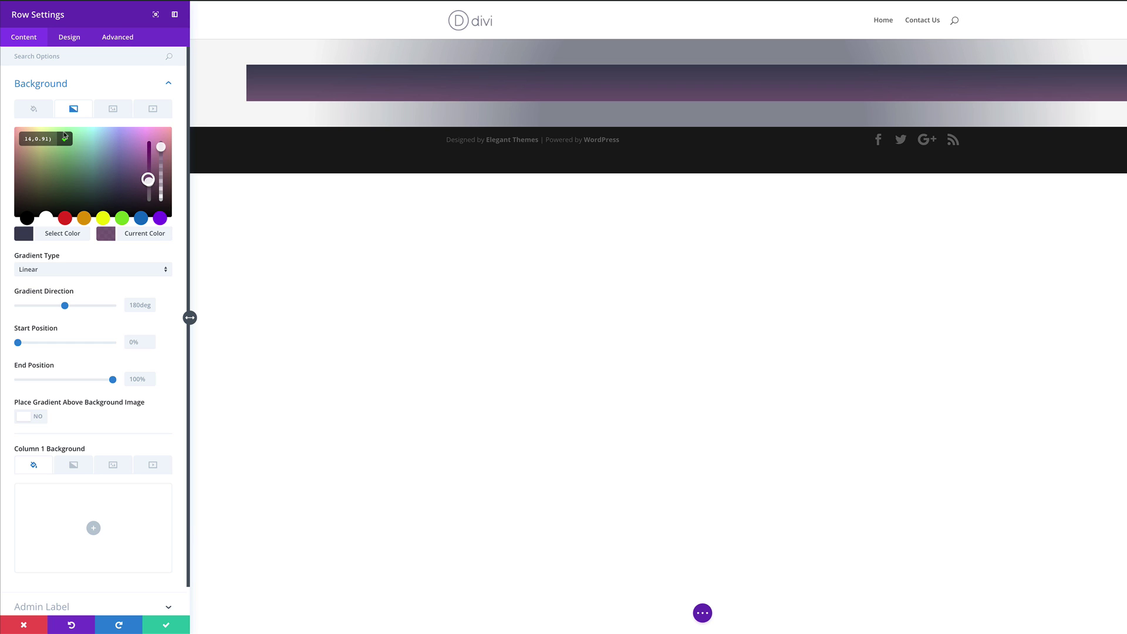
click(204, 383)
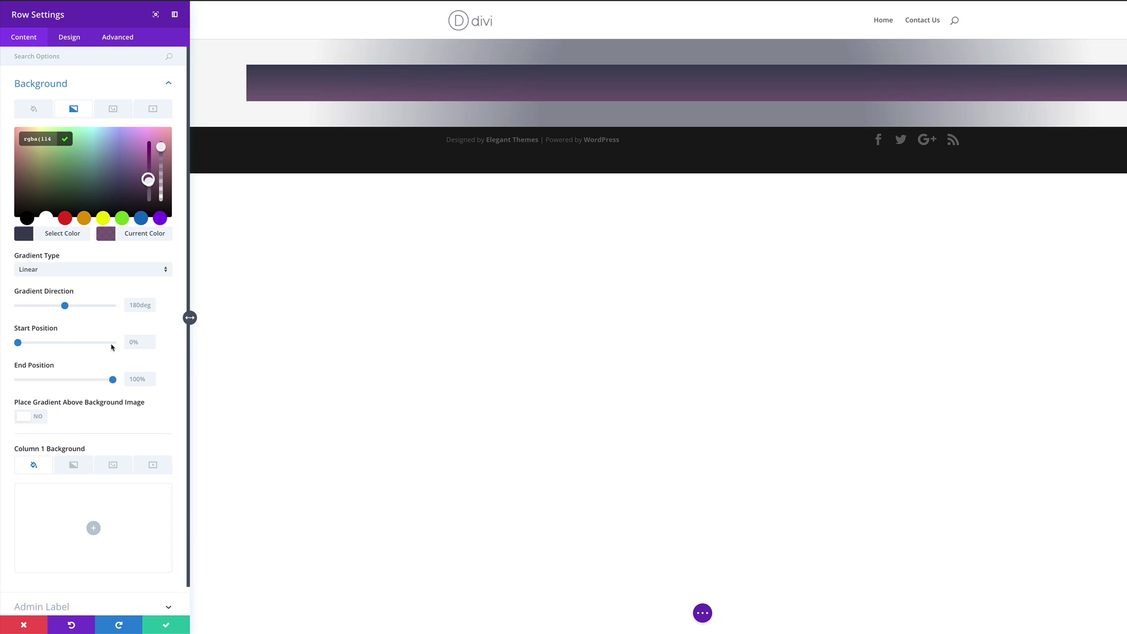
click(130, 378)
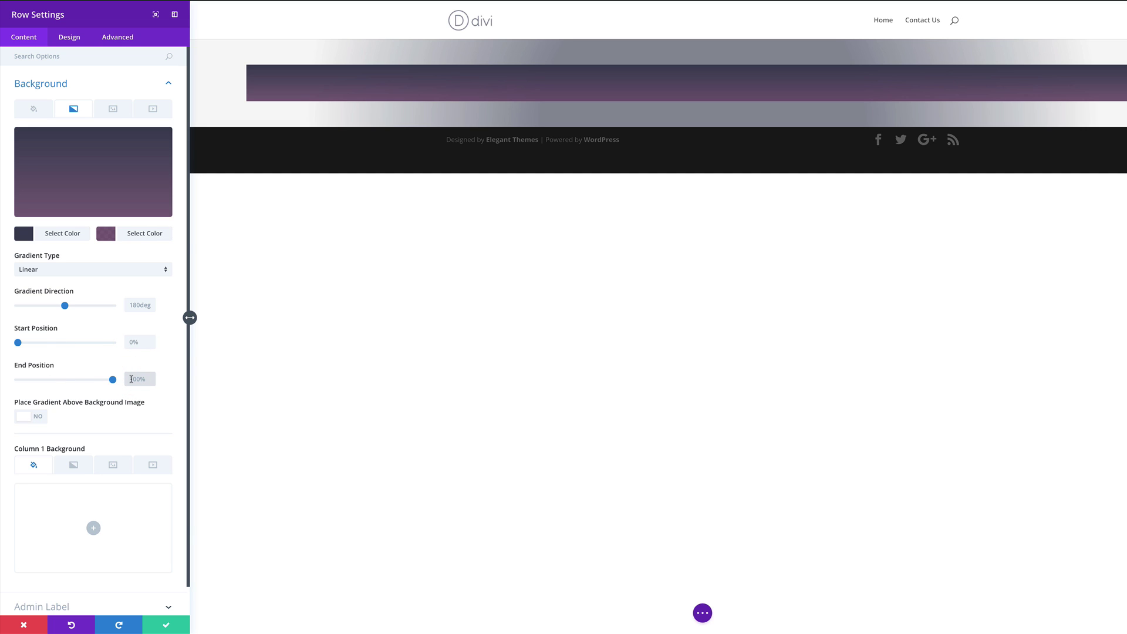
text(65)
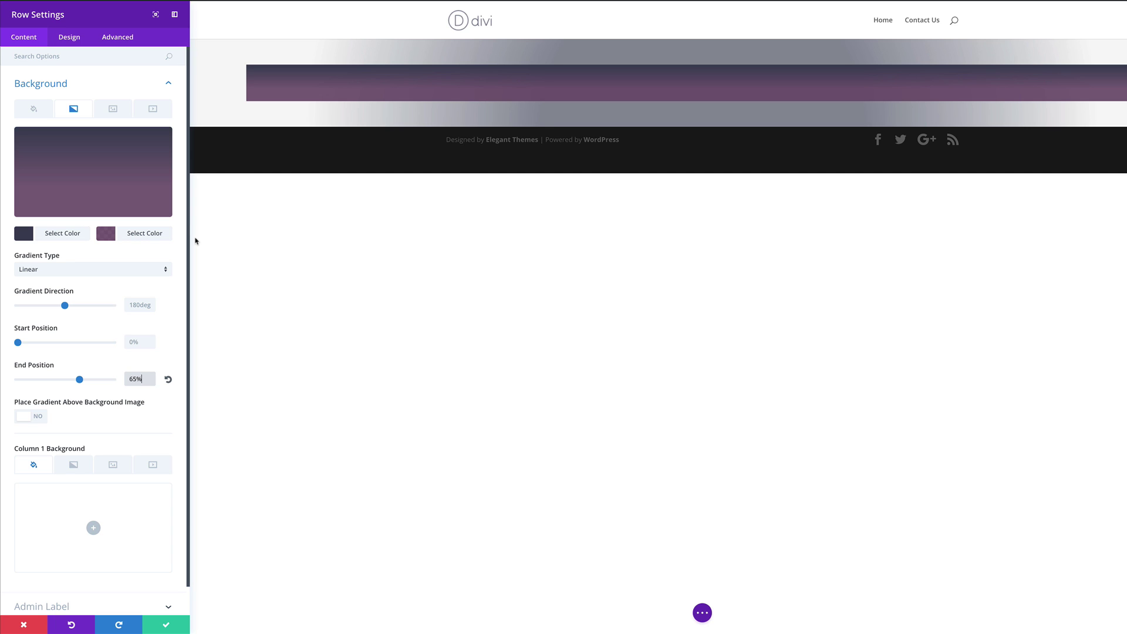
- Add the light geometric pattern from the media library as the row's background image
click(114, 111)
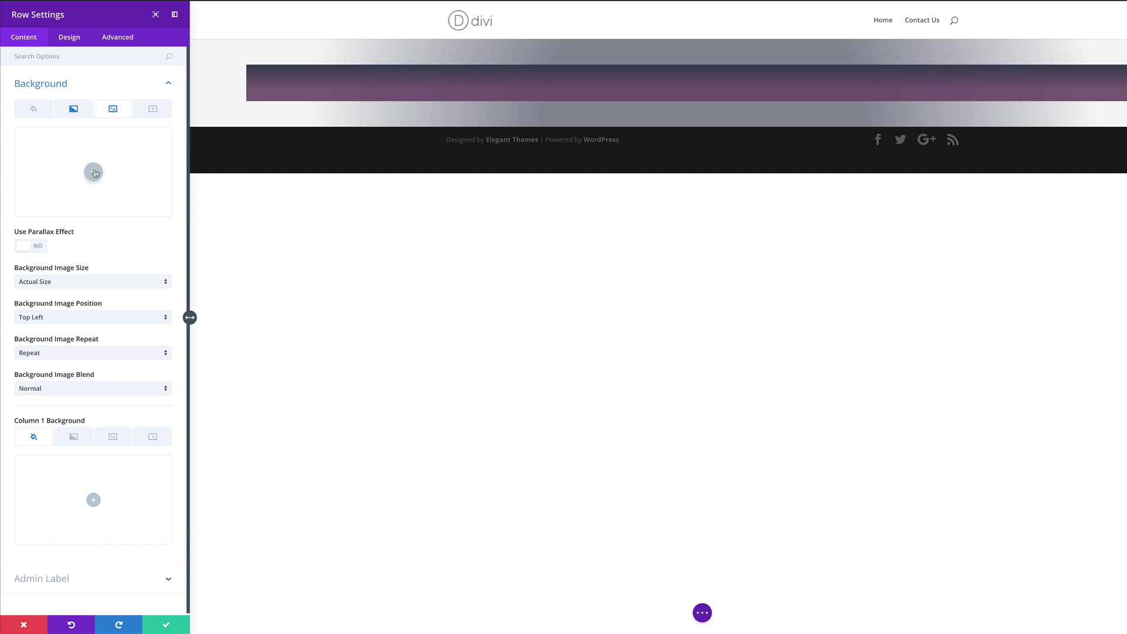
click(94, 171)
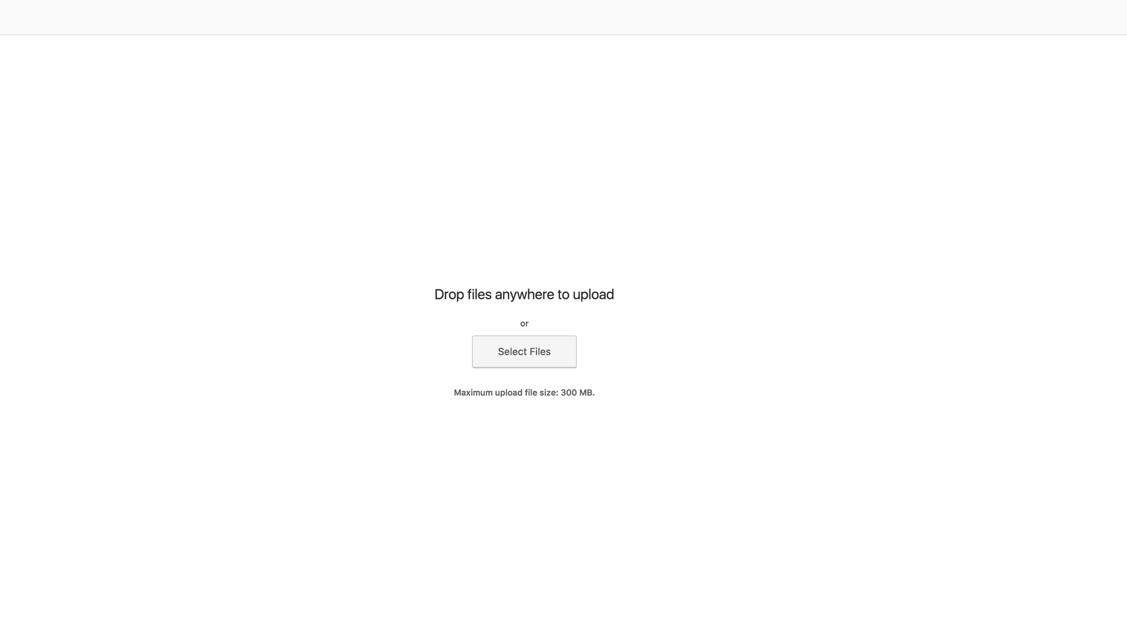
click(297, 47)
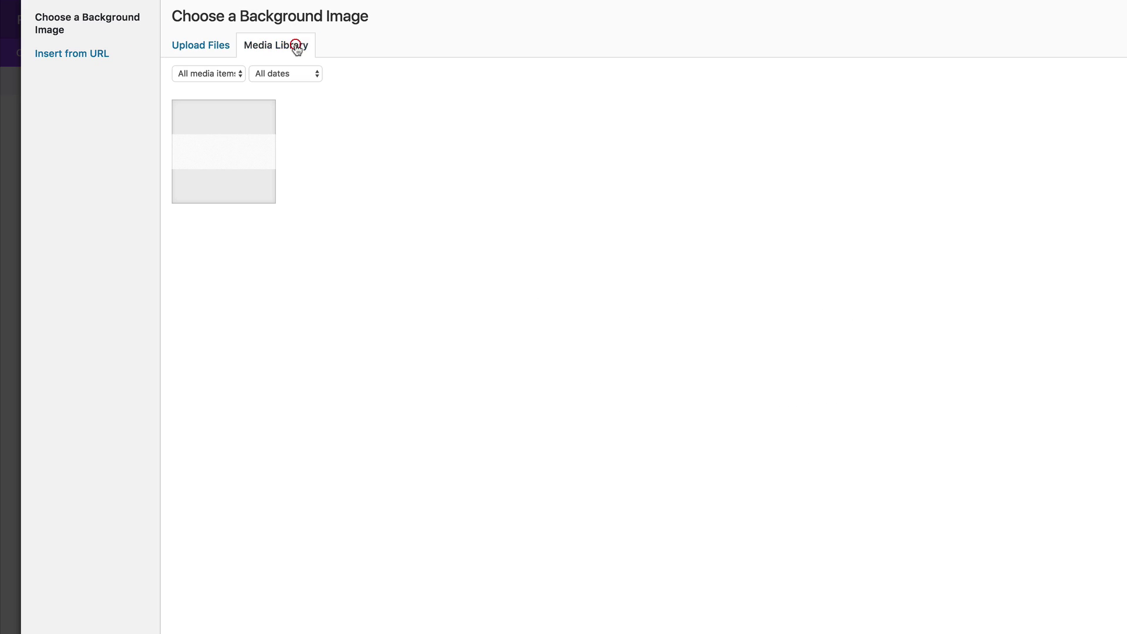
click(241, 159)
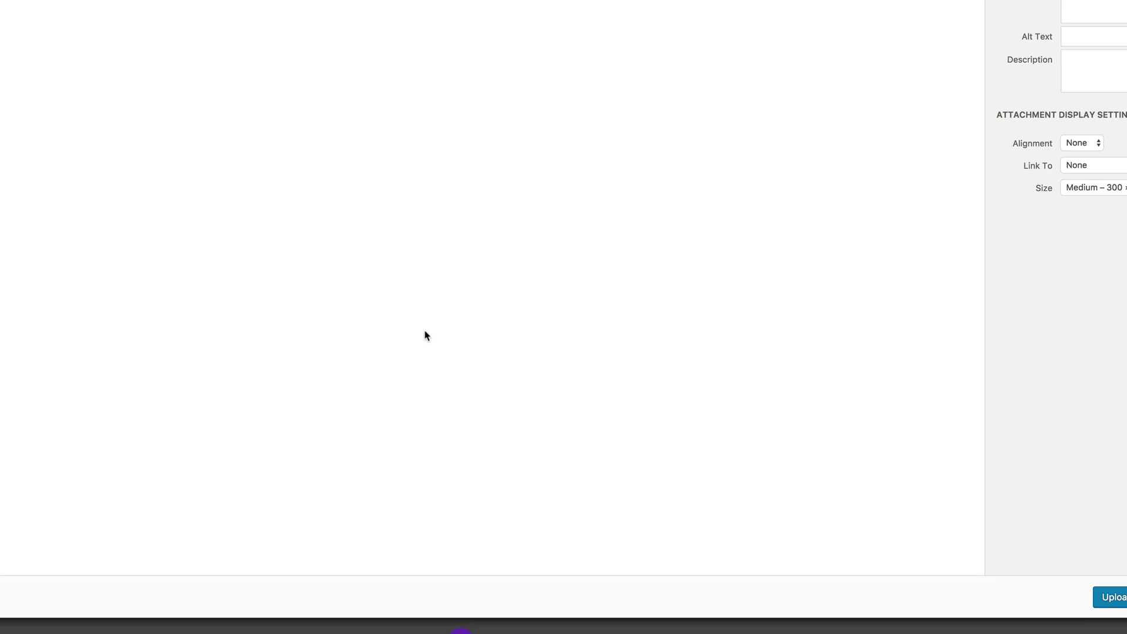
click(1057, 563)
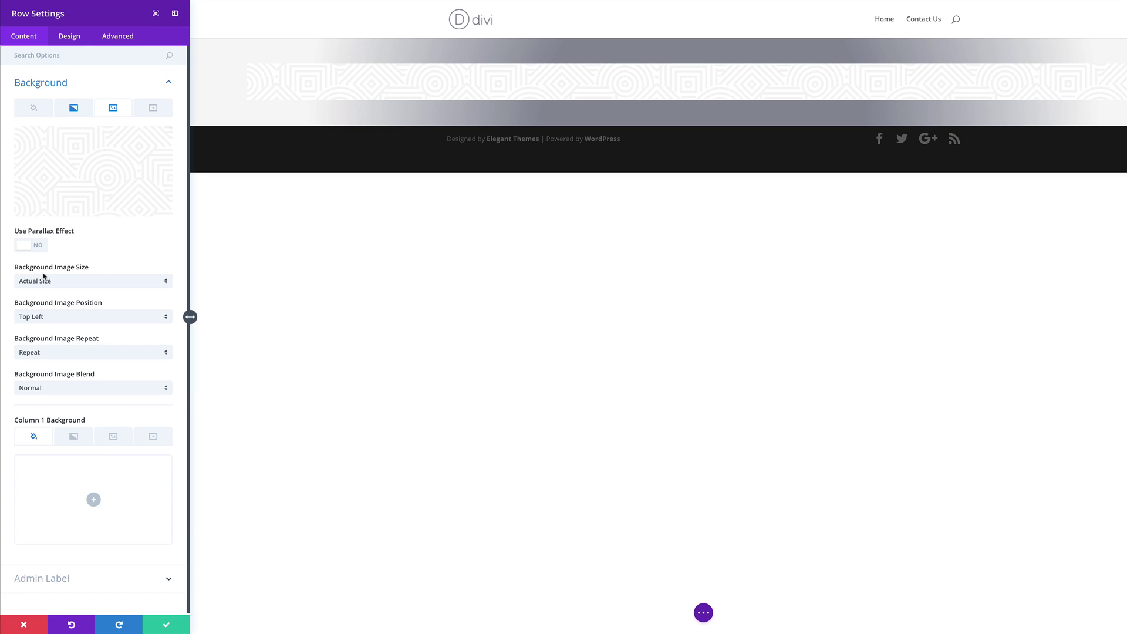
- Set the row's background image to Cover size, Center position and Repeat Y (vertical), and change its blend mode to mix with the gradient
click(86, 283)
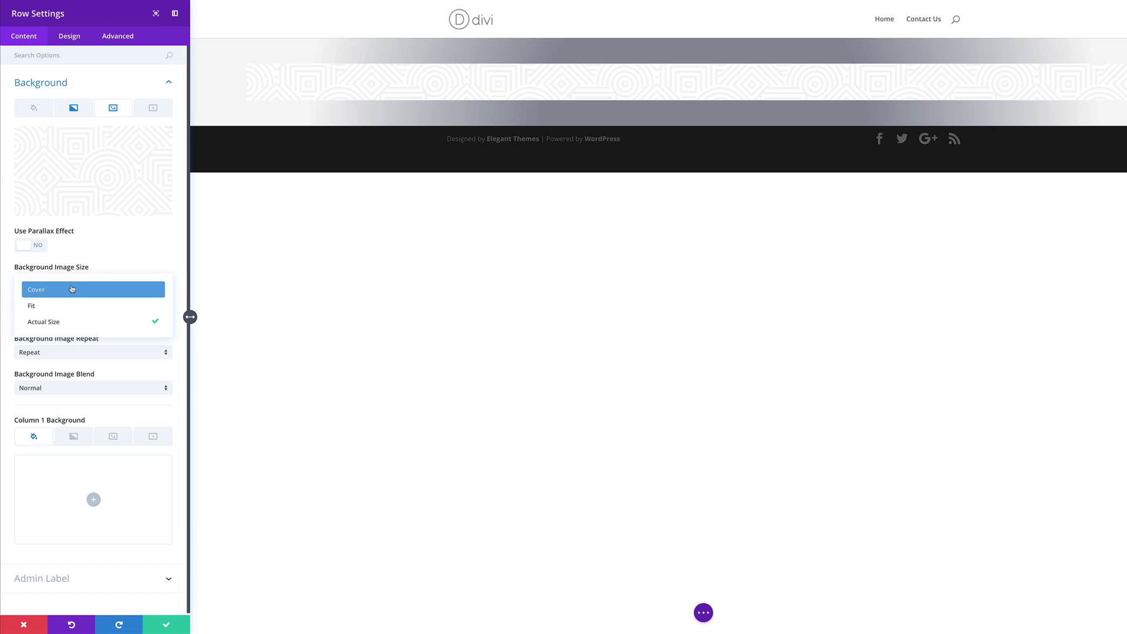
click(69, 290)
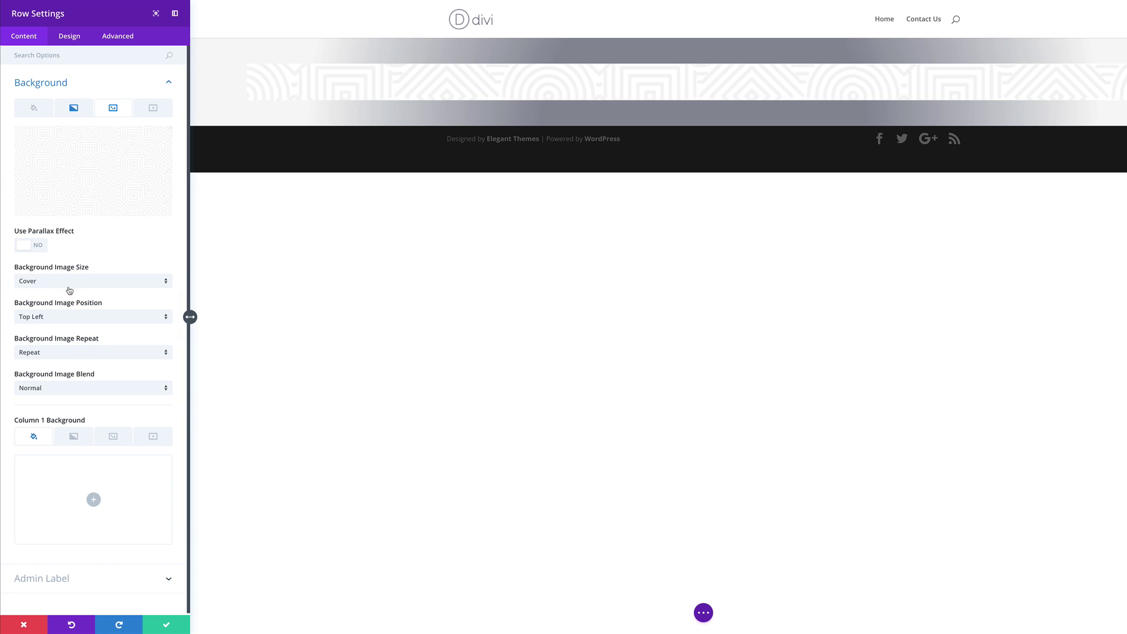
click(82, 318)
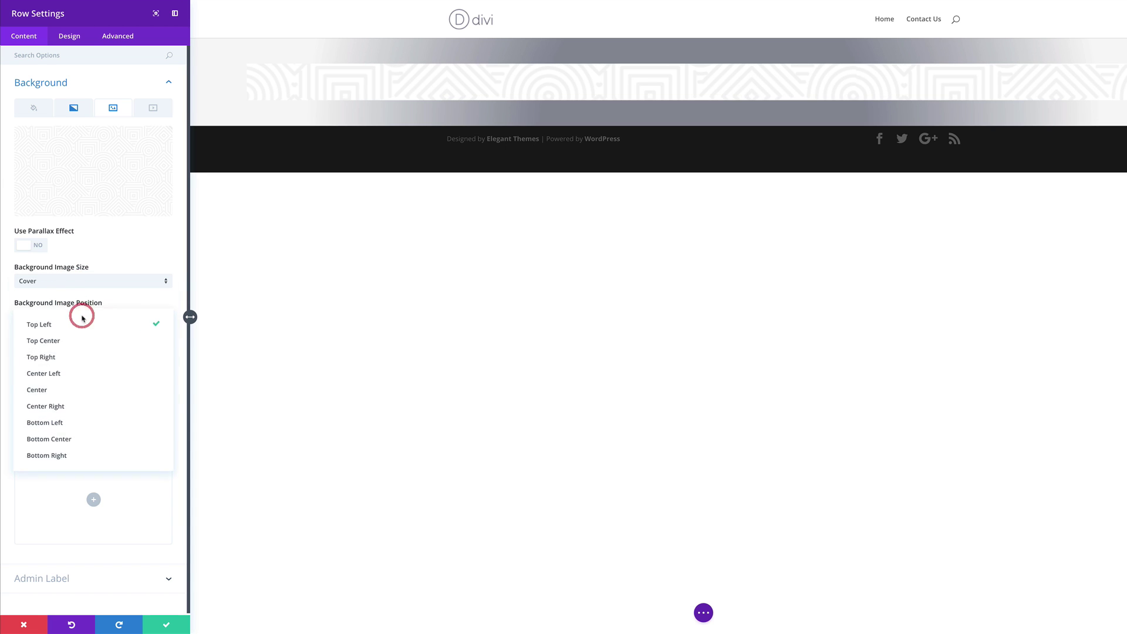
click(78, 392)
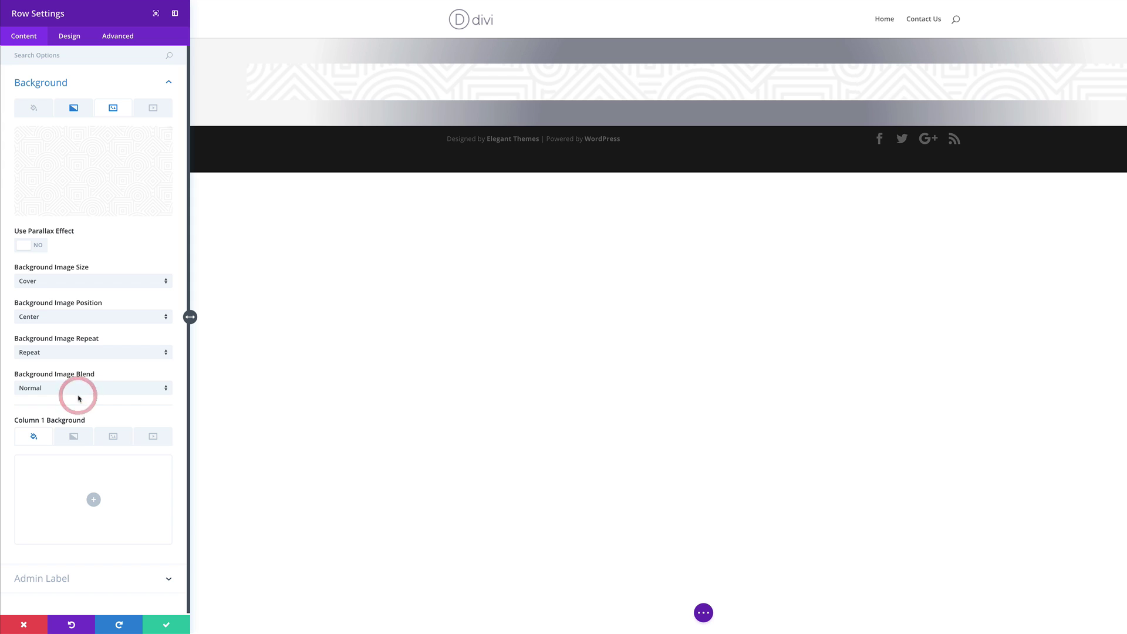
click(84, 353)
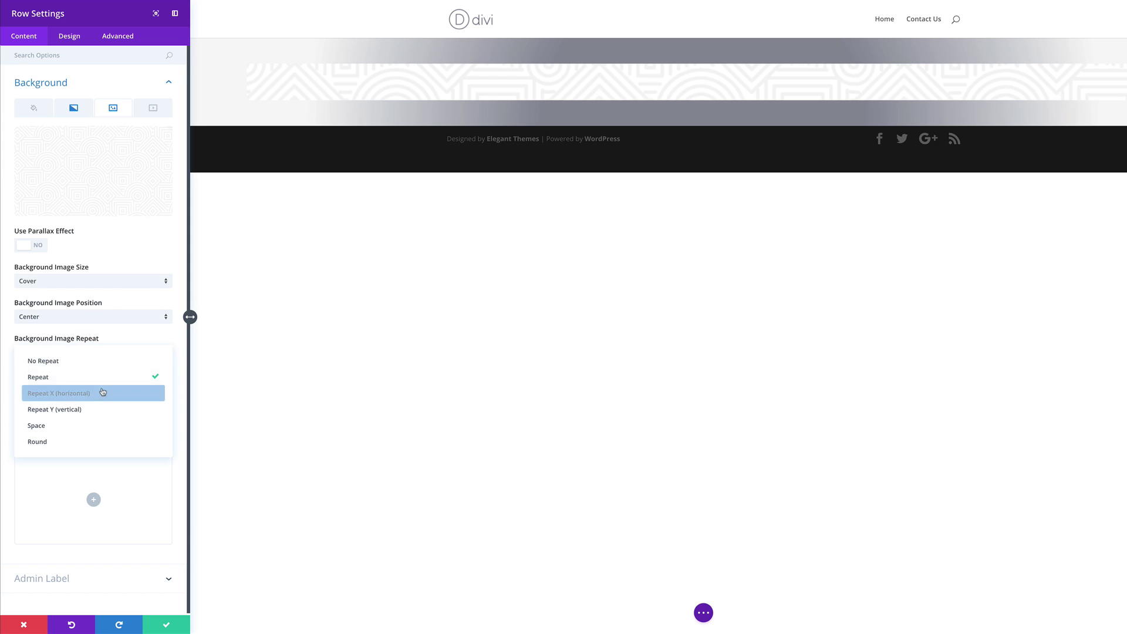
click(71, 409)
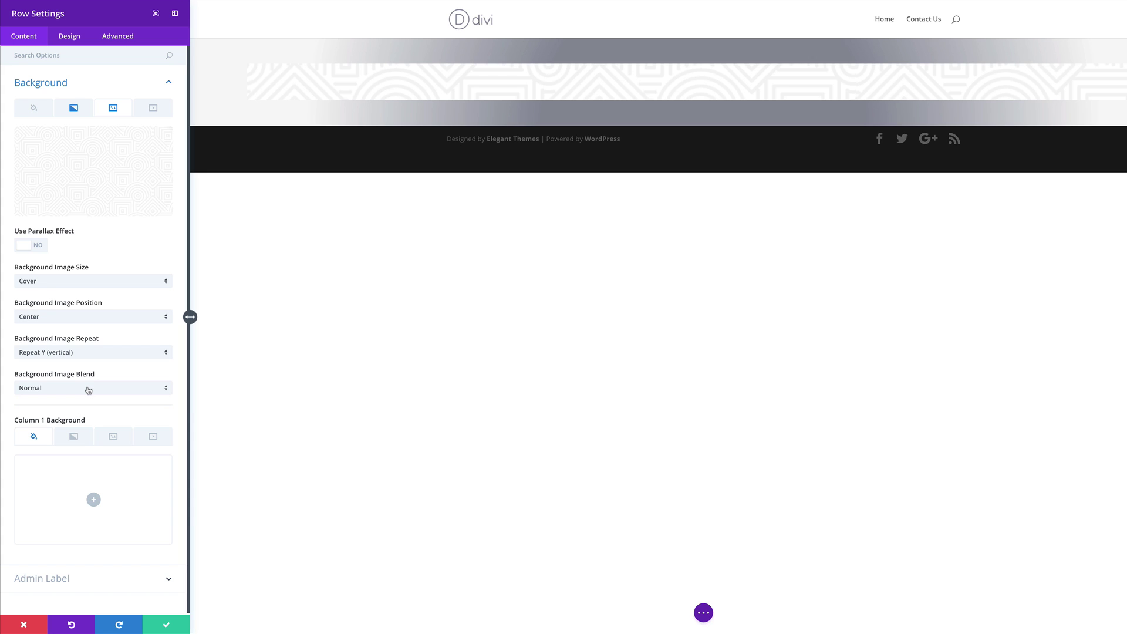
click(88, 389)
click(64, 386)
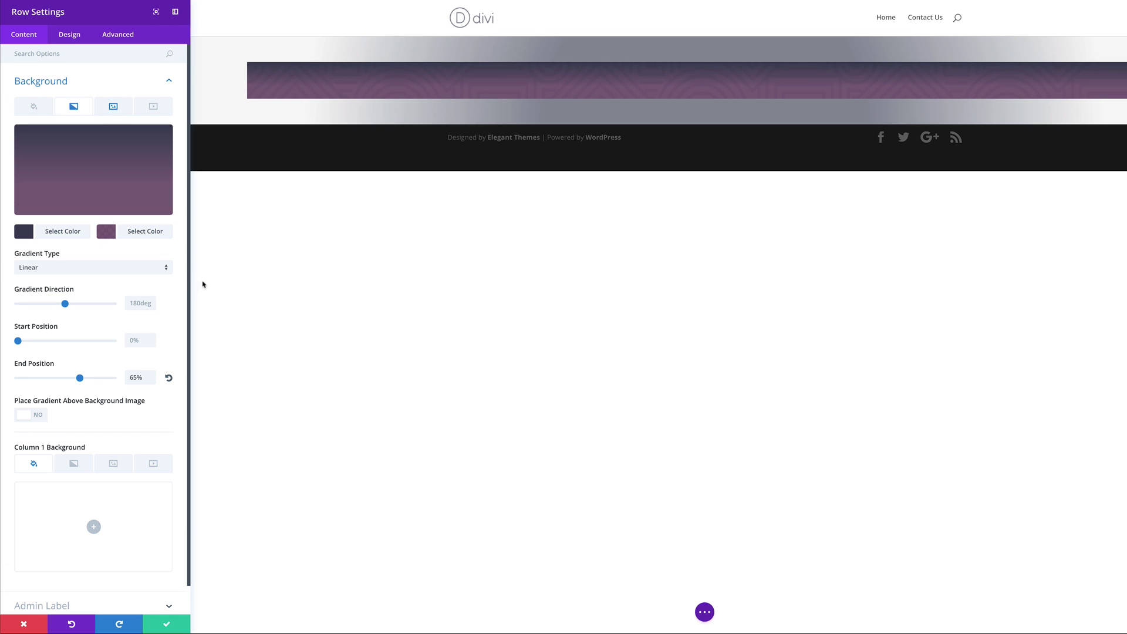
- Add a gradient background to column 1 running from a translucent light colour to a fully transparent one with 0 opacity
scroll(163, 341, down, 1)
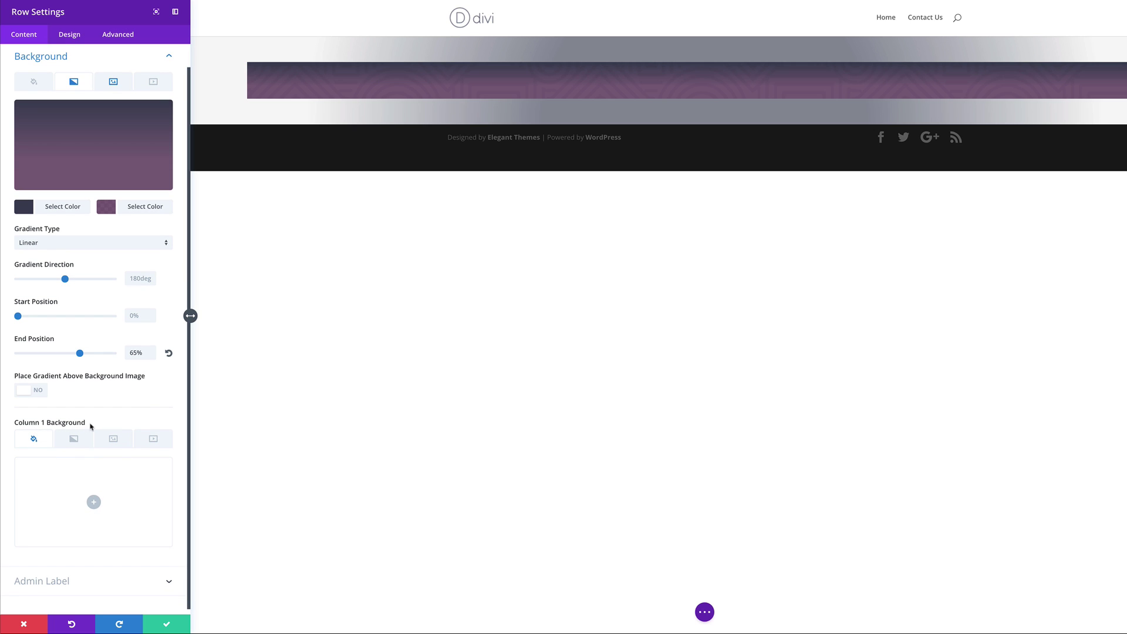
click(75, 440)
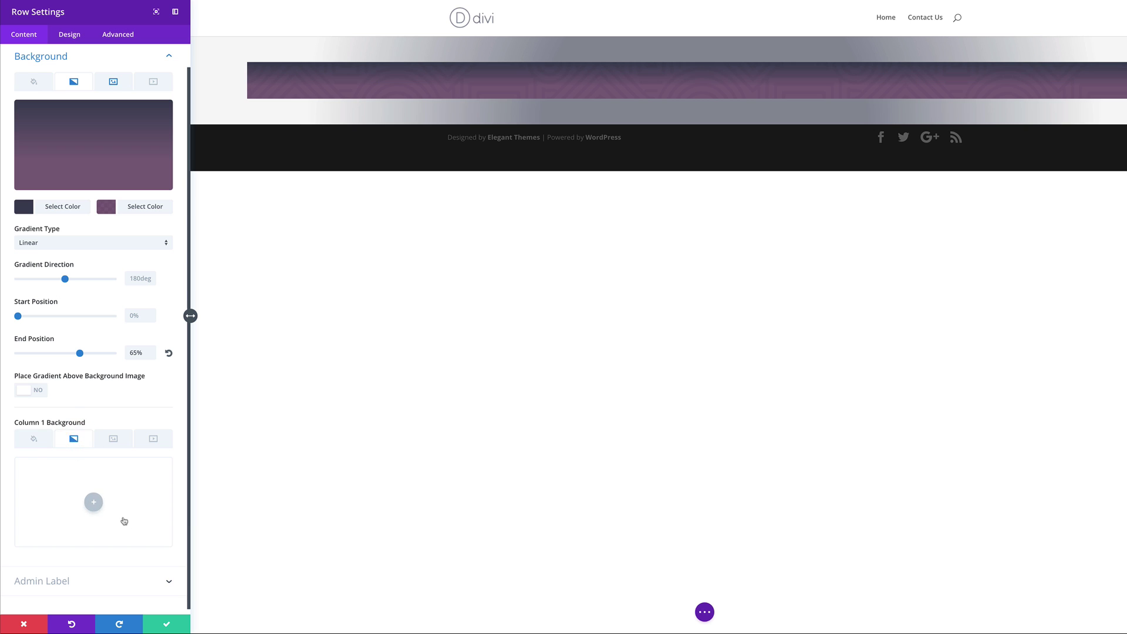
click(94, 503)
scroll(53, 364, down, 4)
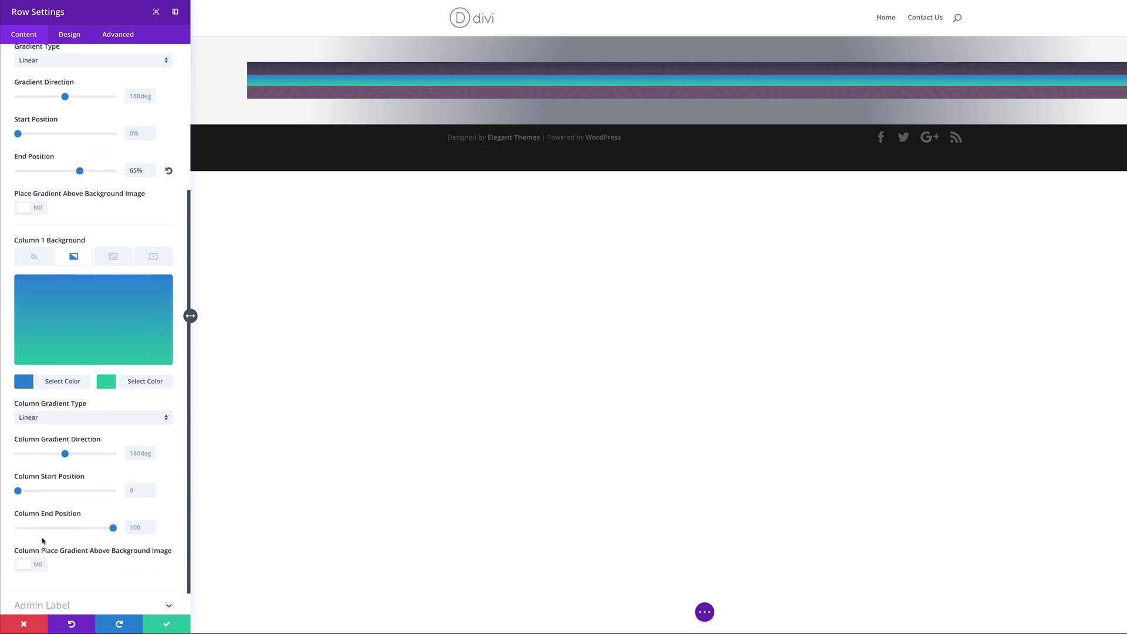
click(25, 353)
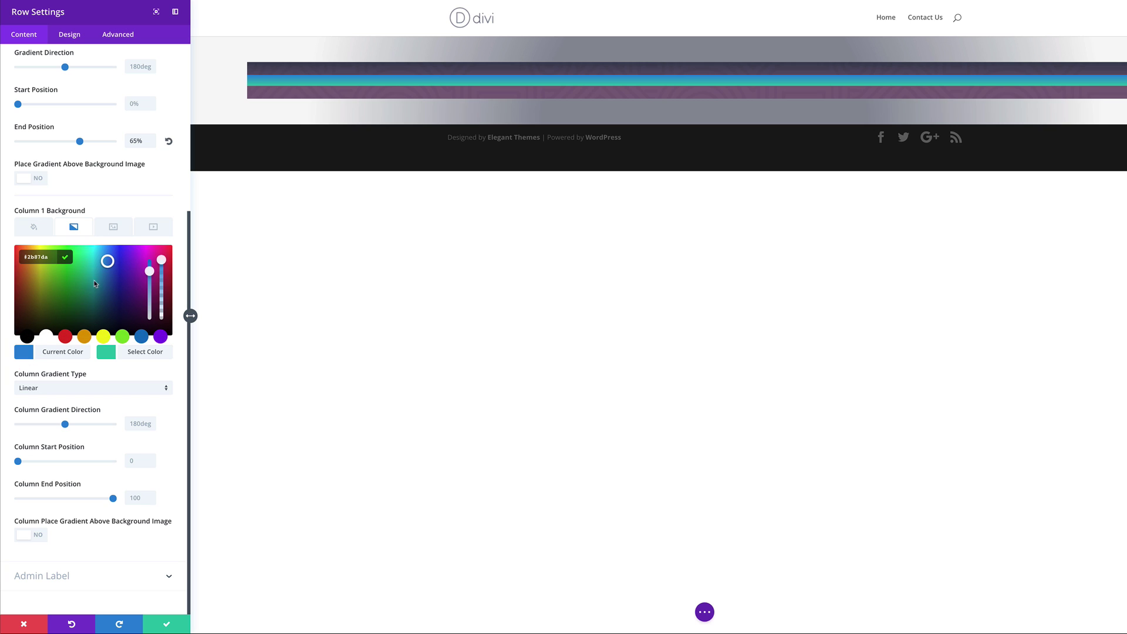
drag(157, 261, 162, 269)
mouse_move(44, 256)
mouse_down()
mouse_move(18, 261)
mouse_move(39, 257)
mouse_up()
click(106, 351)
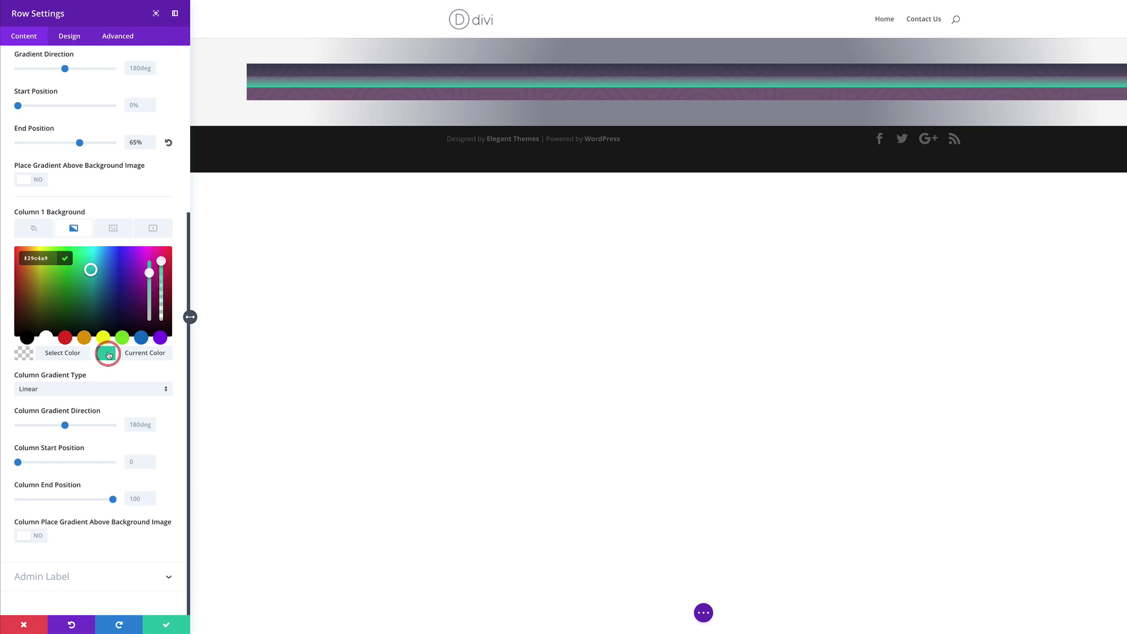
click(161, 265)
drag(160, 264, 161, 317)
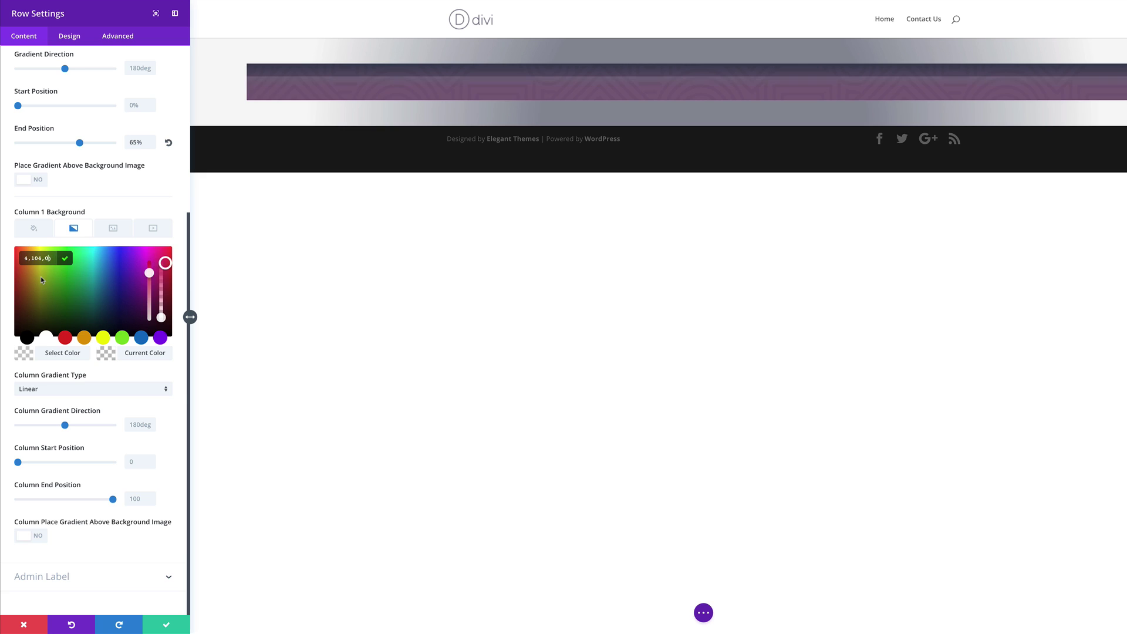
- Set the column 1 gradient's direction to 162deg and both its start and end positions to 43%
click(137, 424)
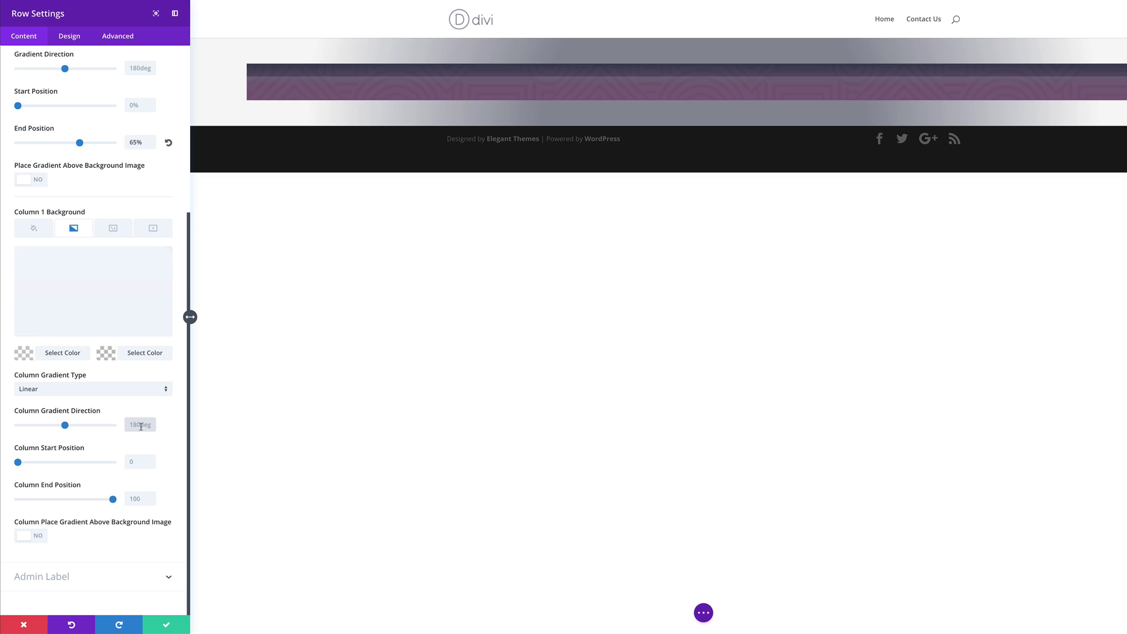
text(161)
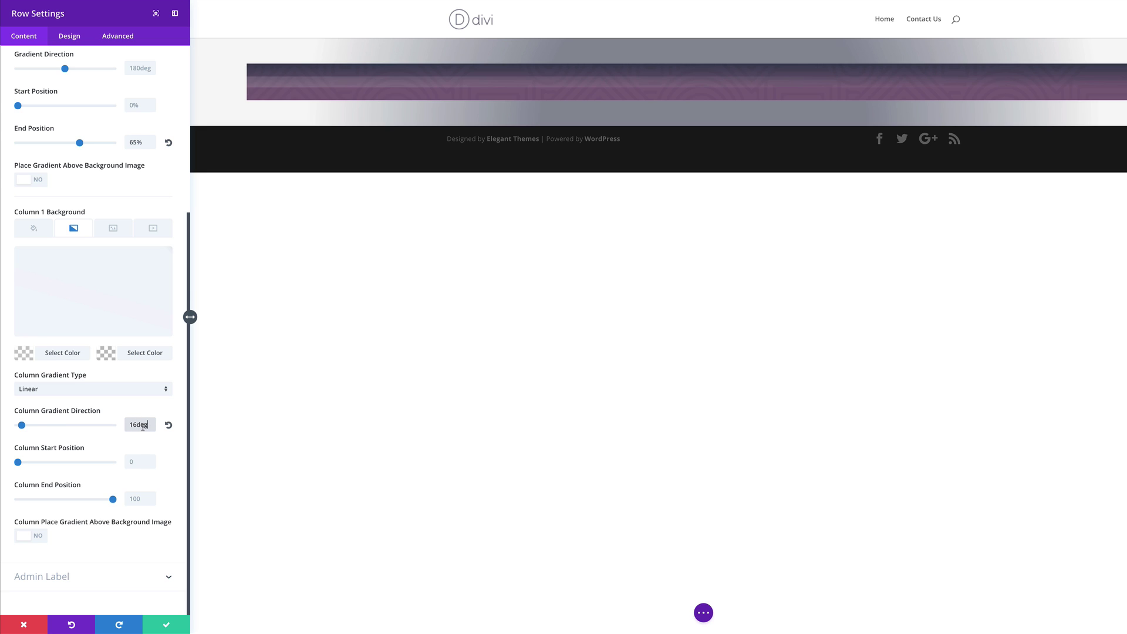
drag(28, 428, 60, 432)
click(61, 432)
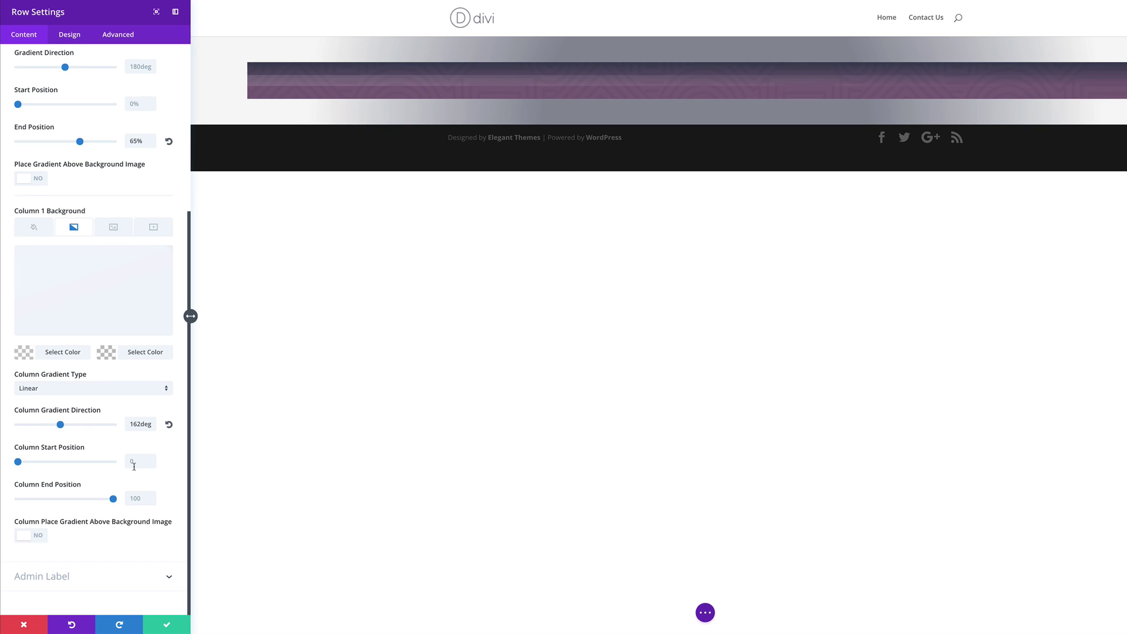
click(134, 463)
text(43)
click(141, 497)
text(4)
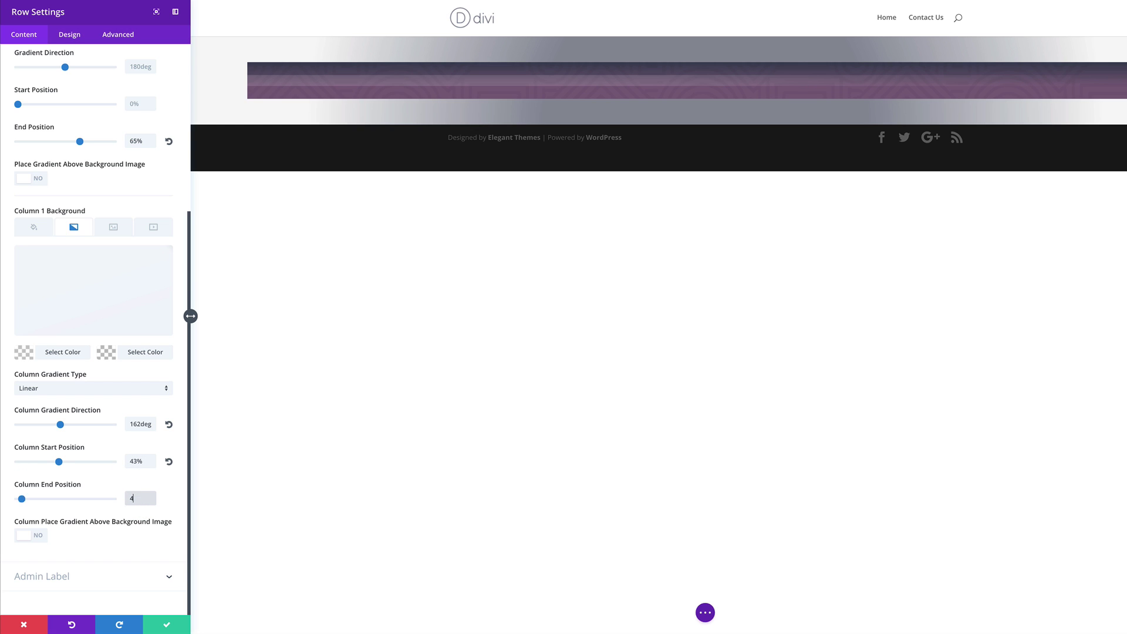
text(3)
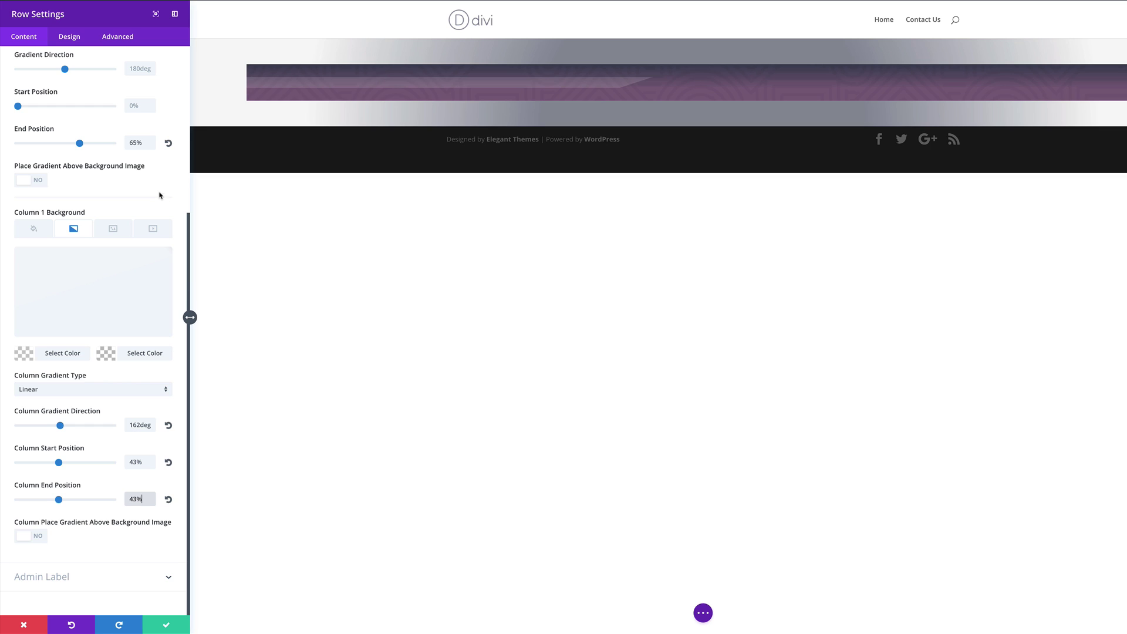
- Set the row's custom padding to 20px top, 30px right and 30px left
click(70, 38)
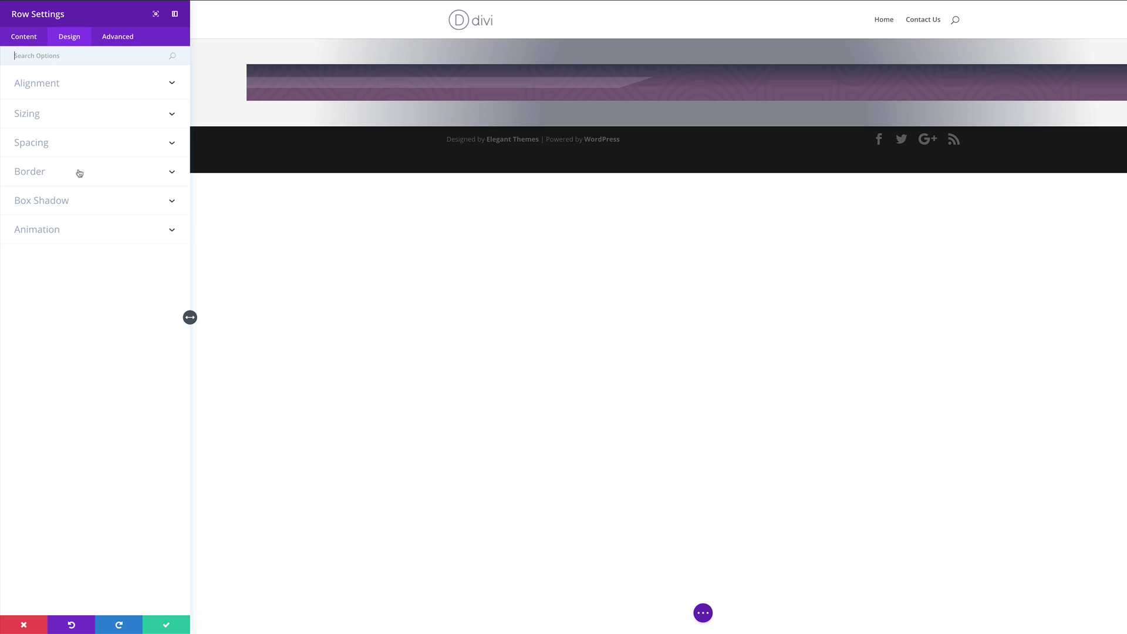
click(39, 142)
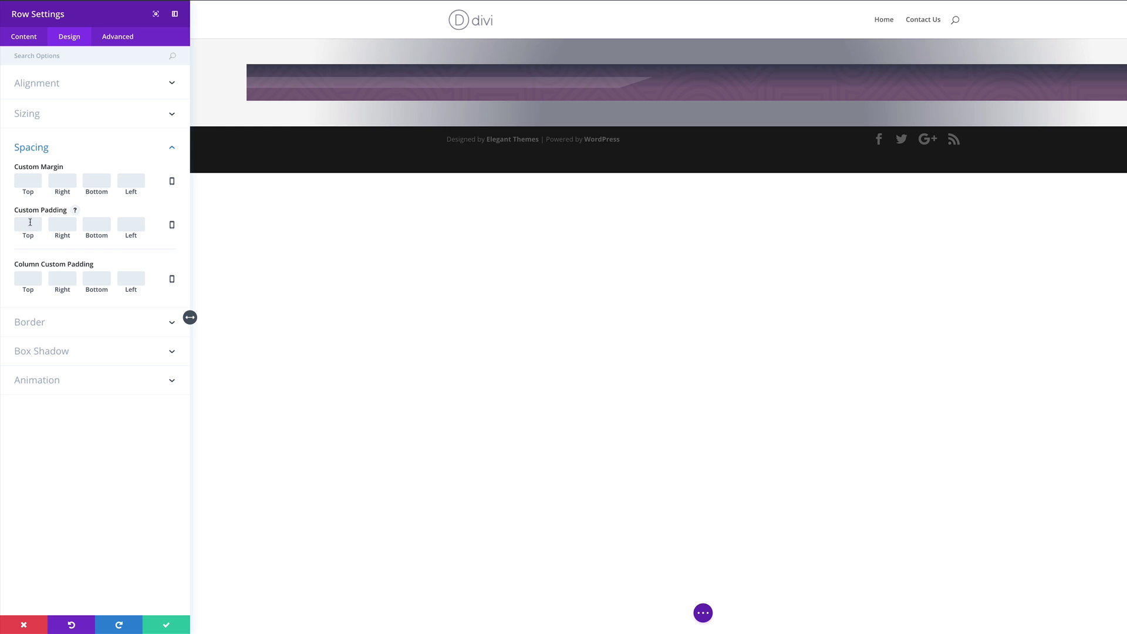
text(20)
click(65, 228)
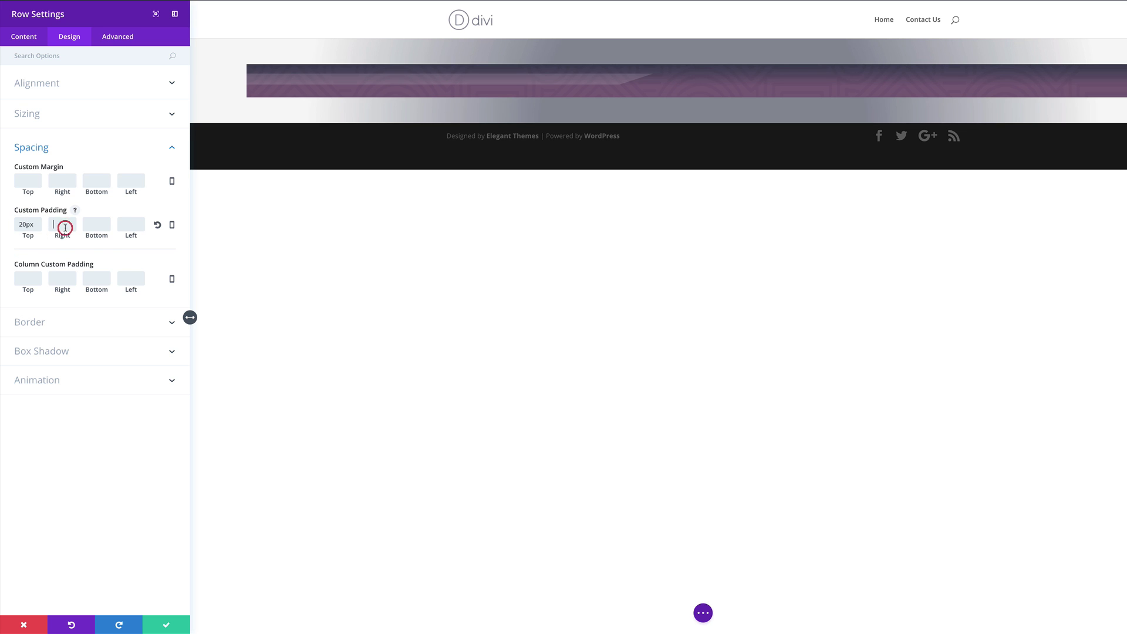
text(30)
click(128, 227)
text(30)
click(130, 237)
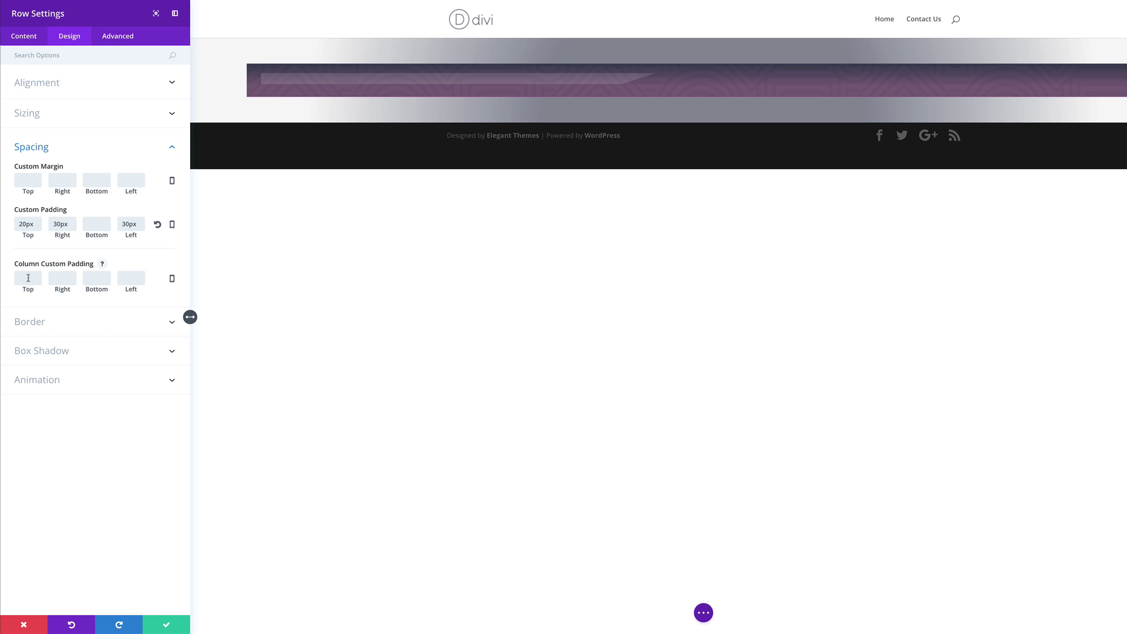
- Set the column's custom padding to 200px top and 200px bottom, and save the row settings
click(28, 278)
text(200)
click(99, 278)
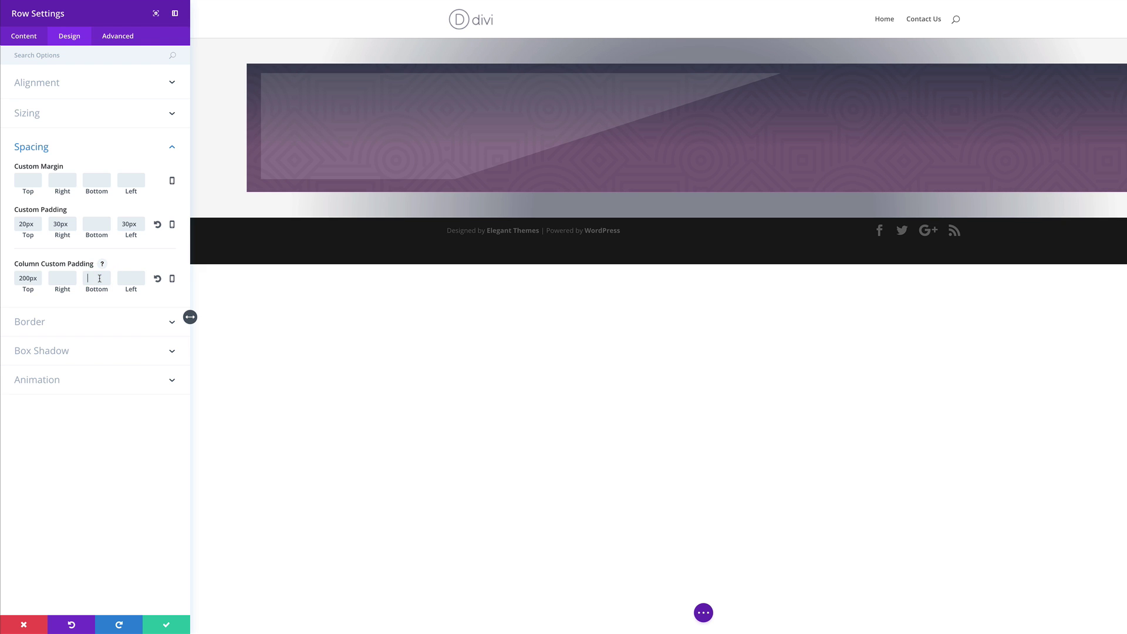
text(200)
click(122, 450)
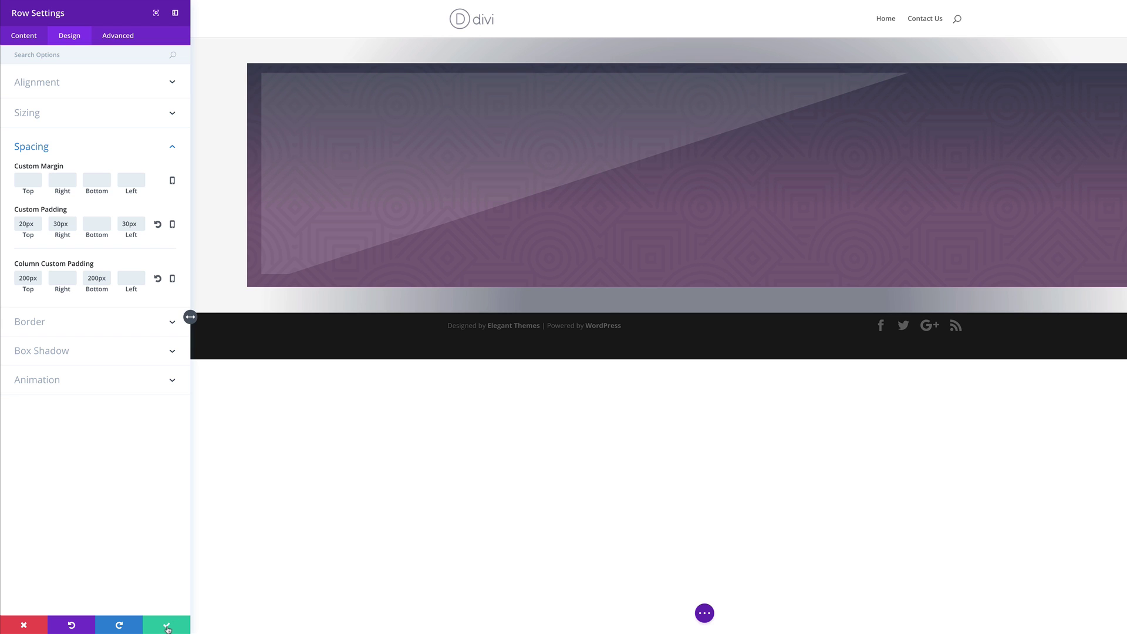
click(168, 625)
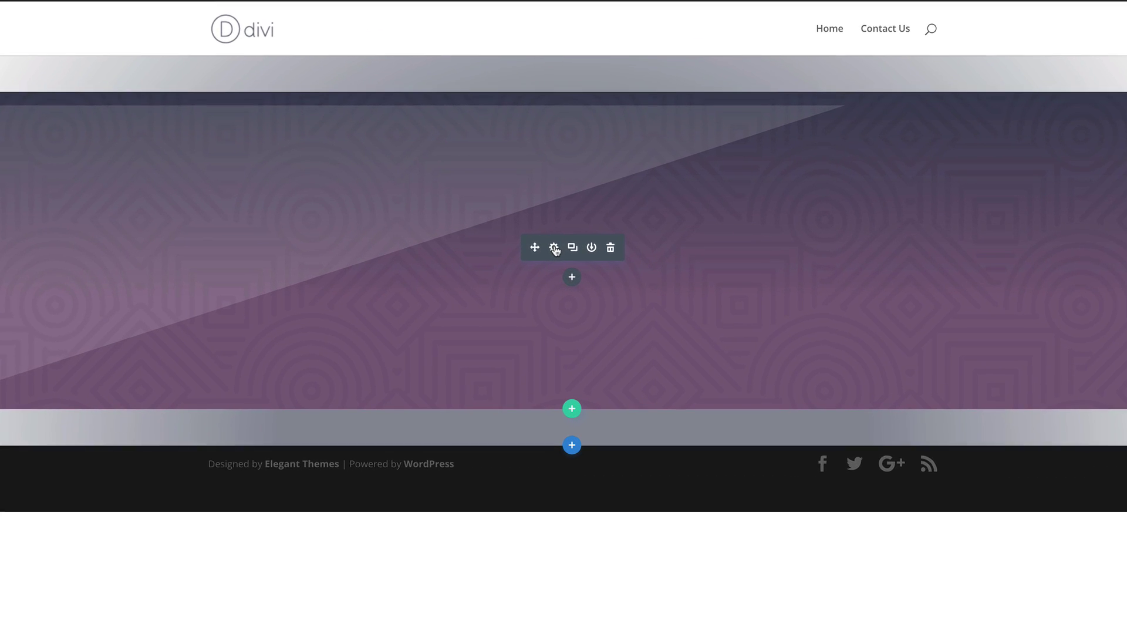
- Open the new text module's settings and enter the bold content "Create great things"
click(543, 266)
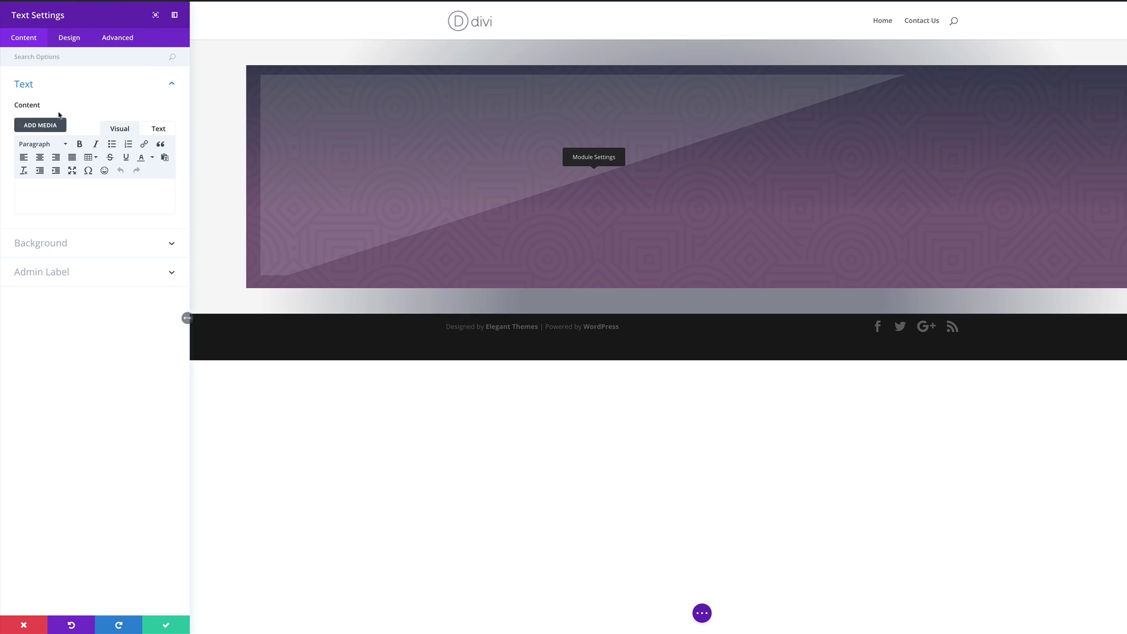
click(58, 189)
text(Create great things)
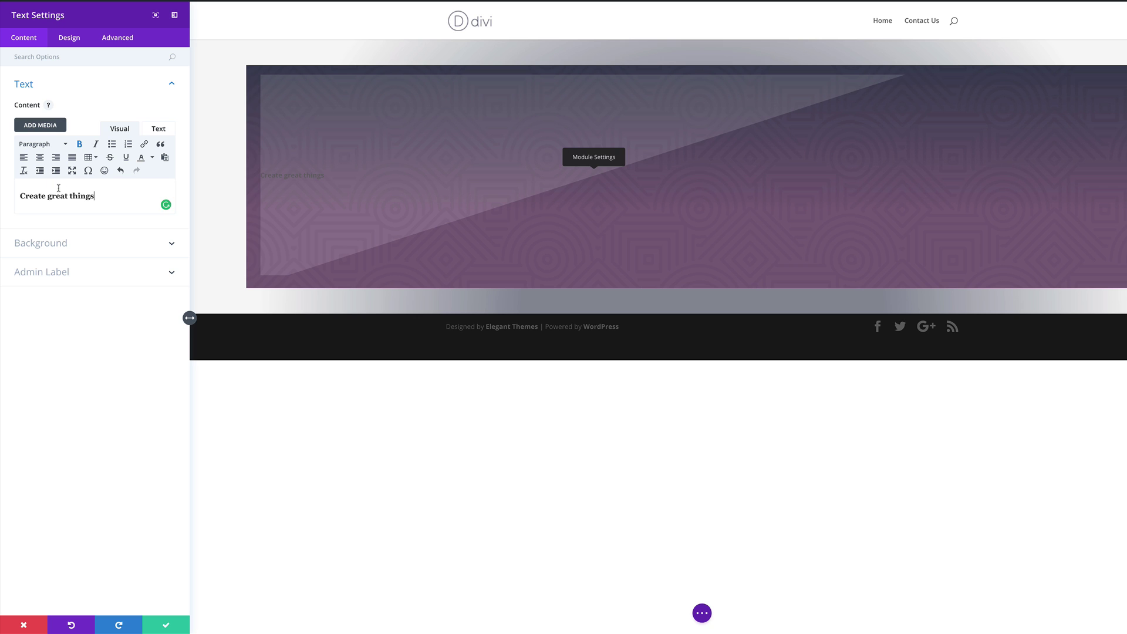
- Set the text module's font to Playfair Display
click(71, 39)
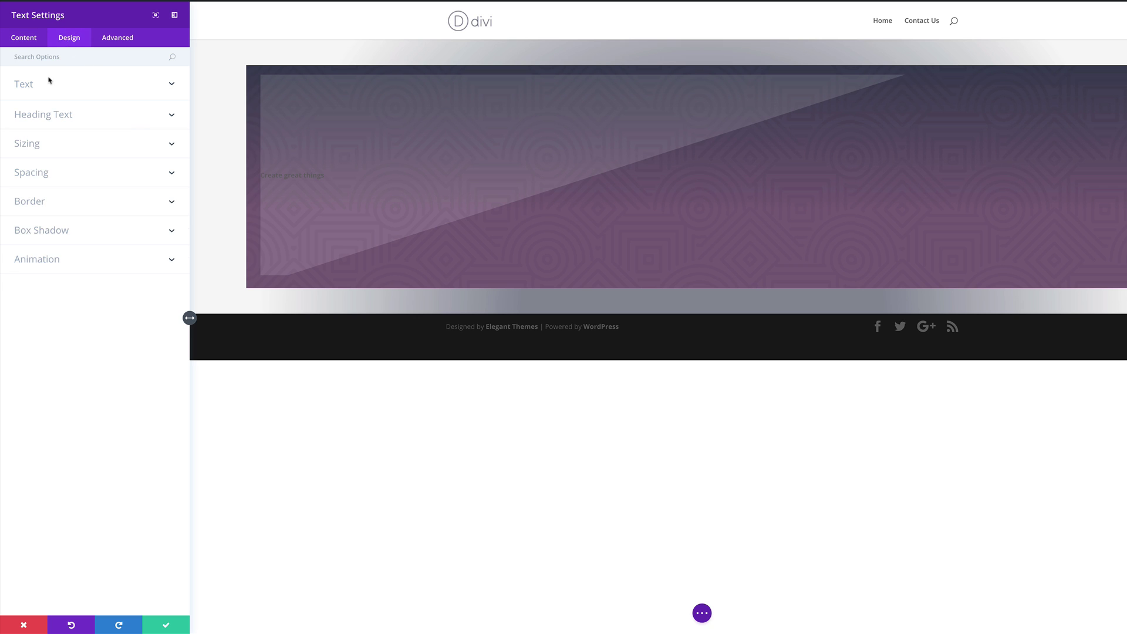
click(27, 85)
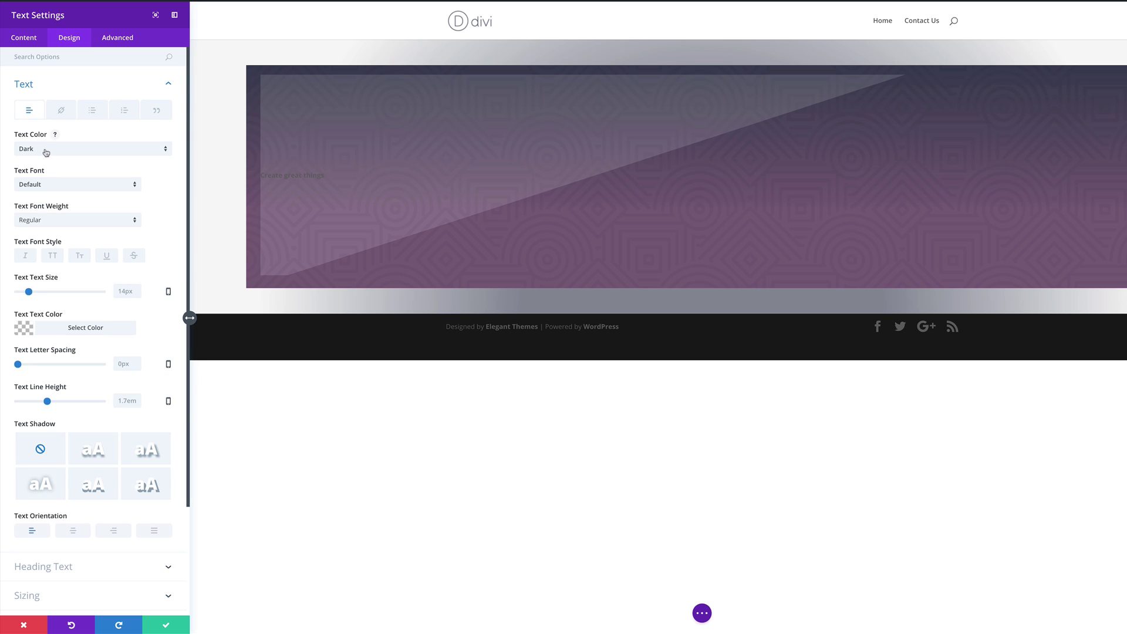
click(54, 185)
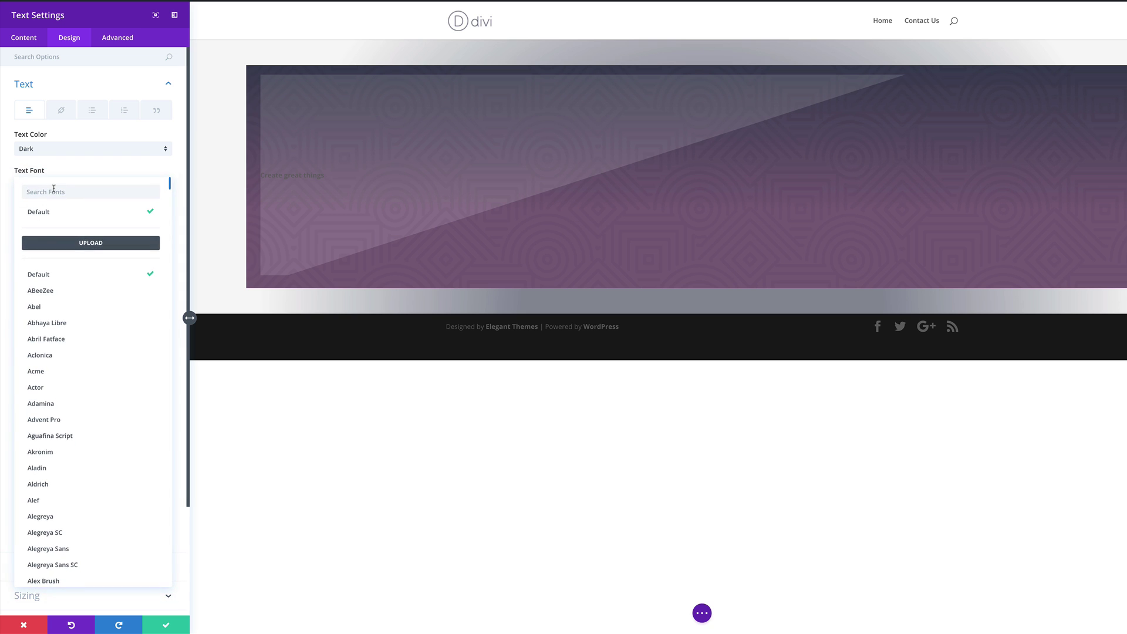
text(pl)
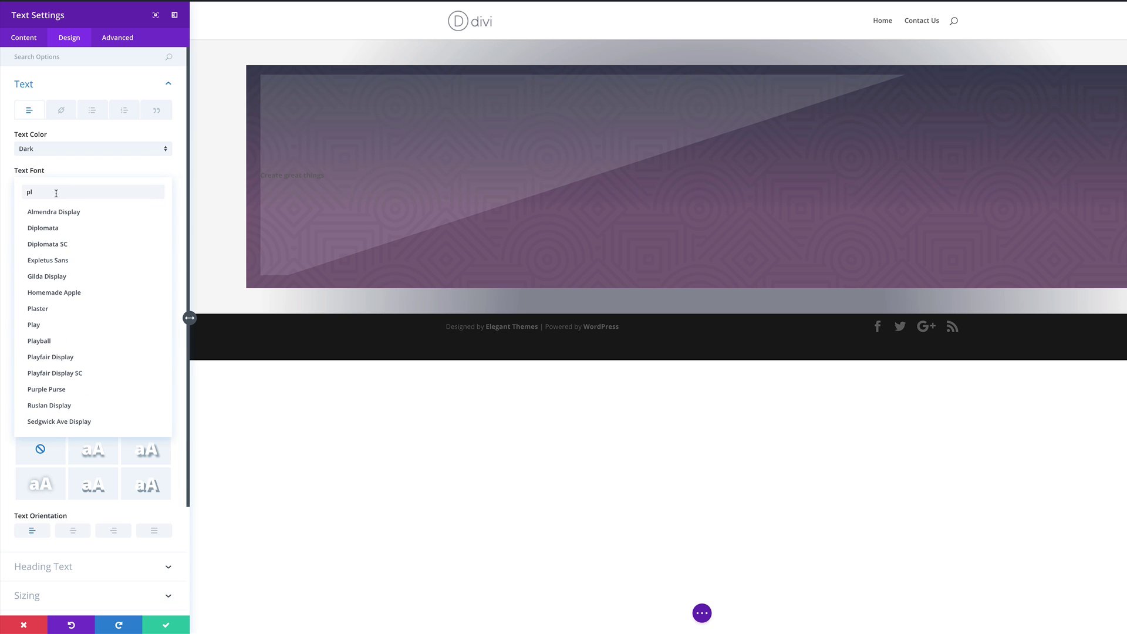
text(ay)
click(73, 276)
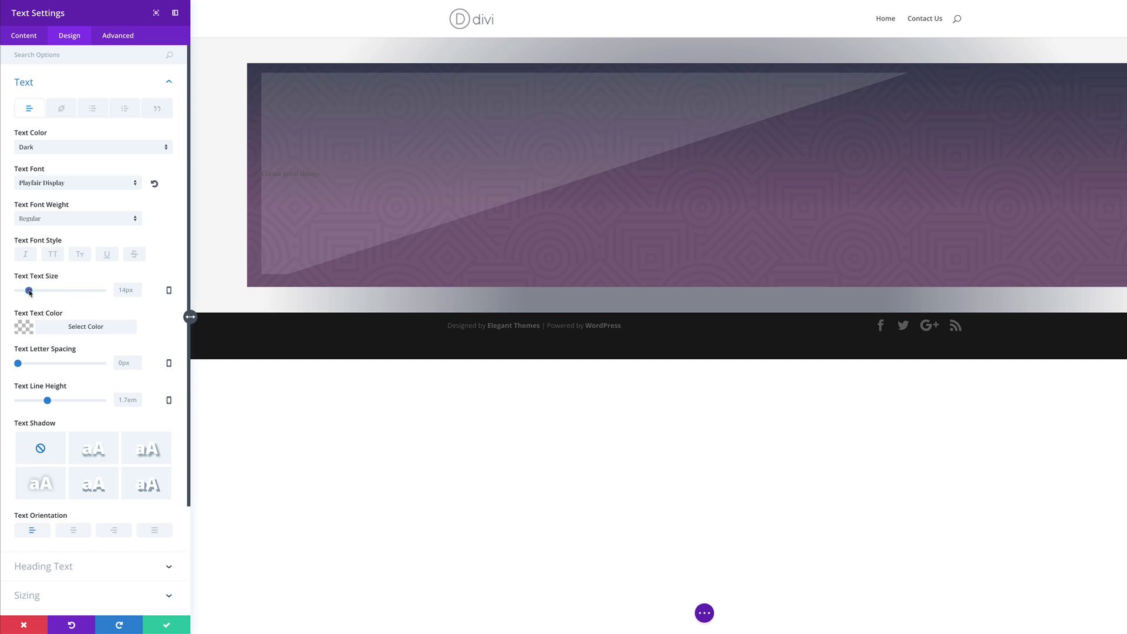
- Set the text's desktop size to 77px and its text colour to off-white
drag(29, 292, 83, 291)
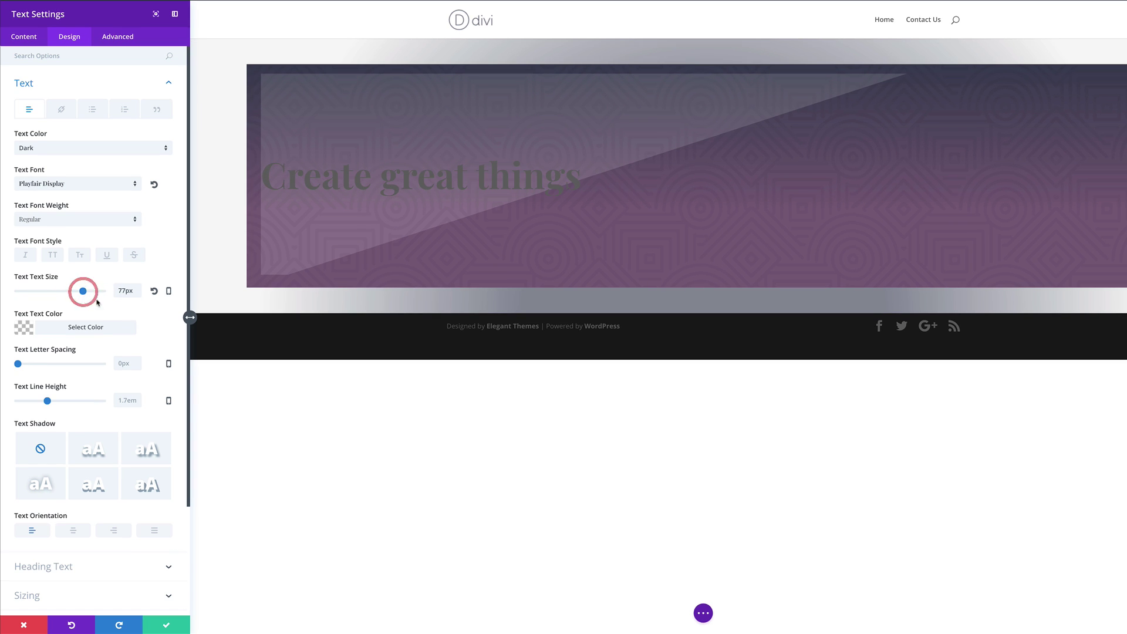
click(169, 291)
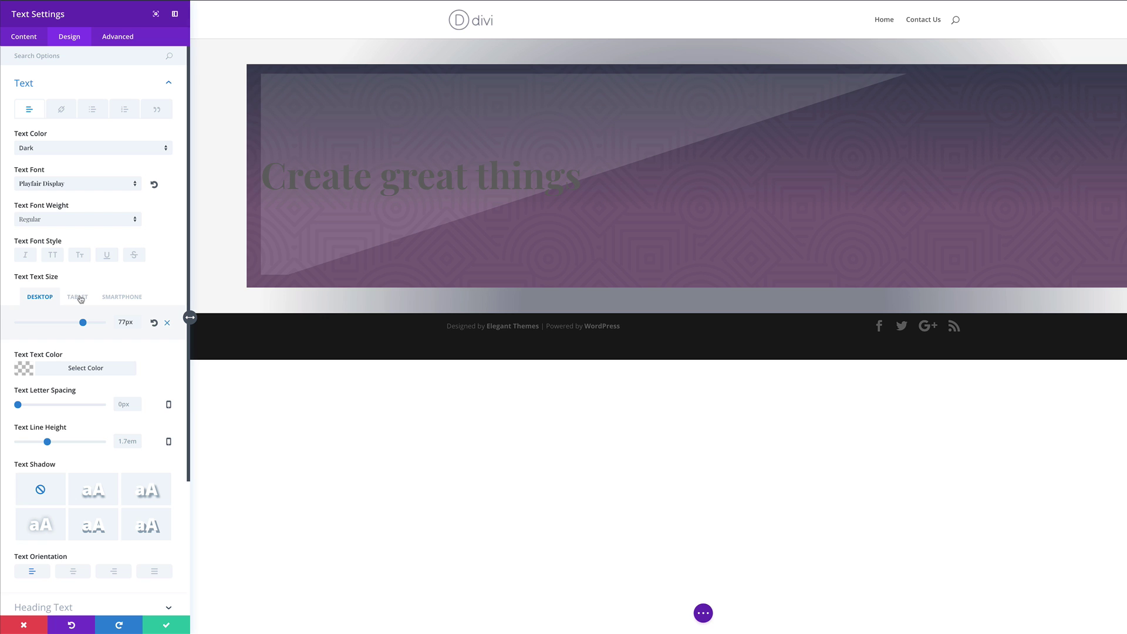
click(80, 298)
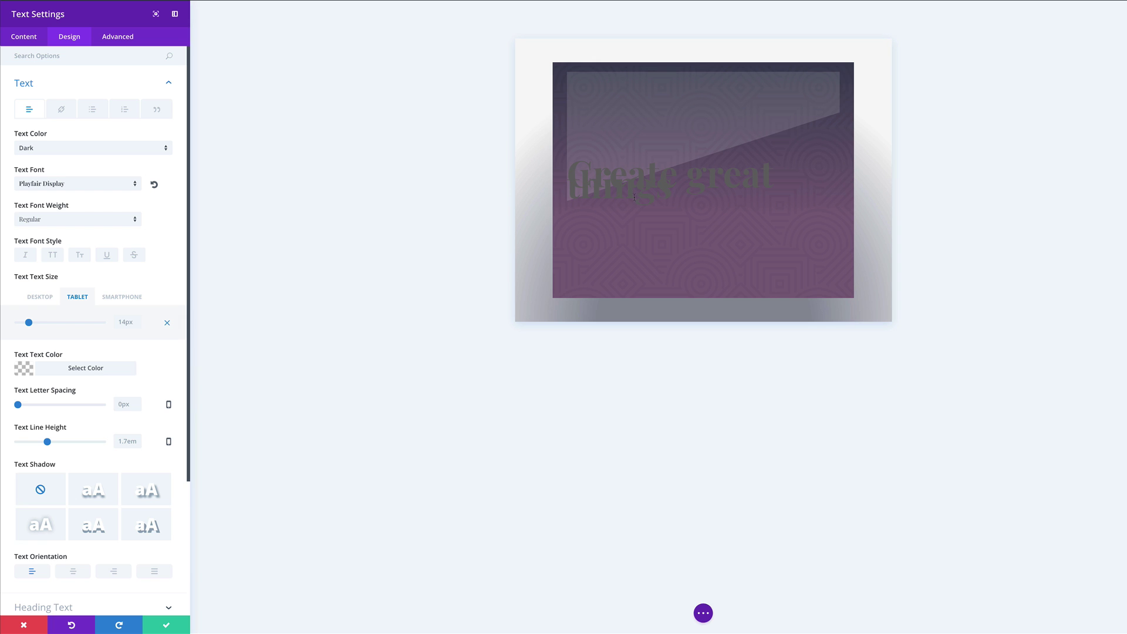
click(42, 298)
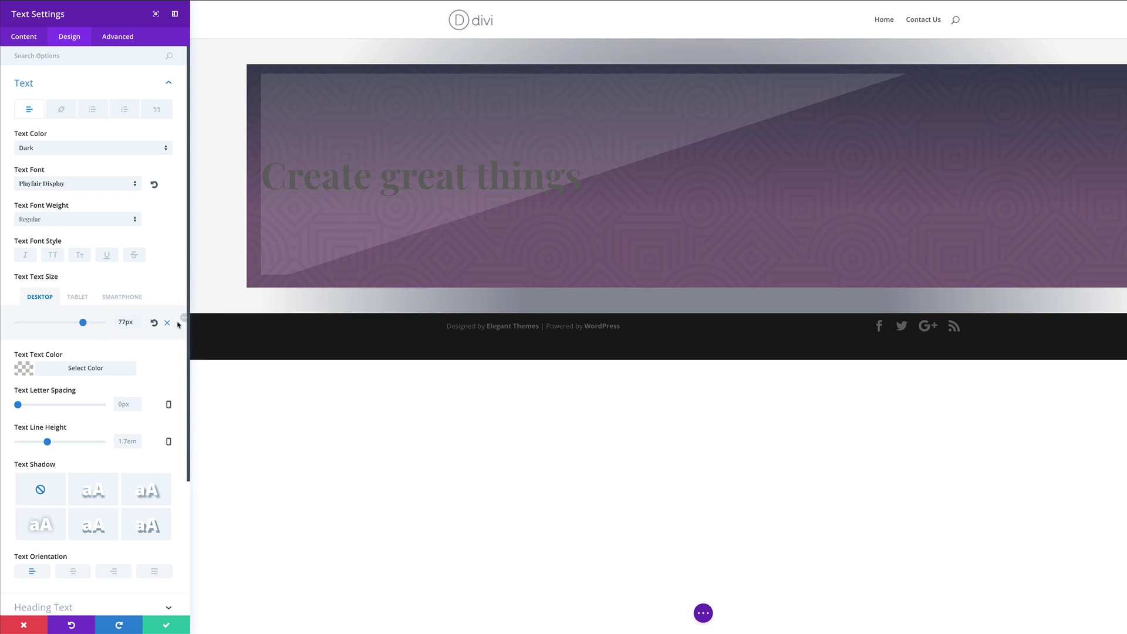
click(88, 368)
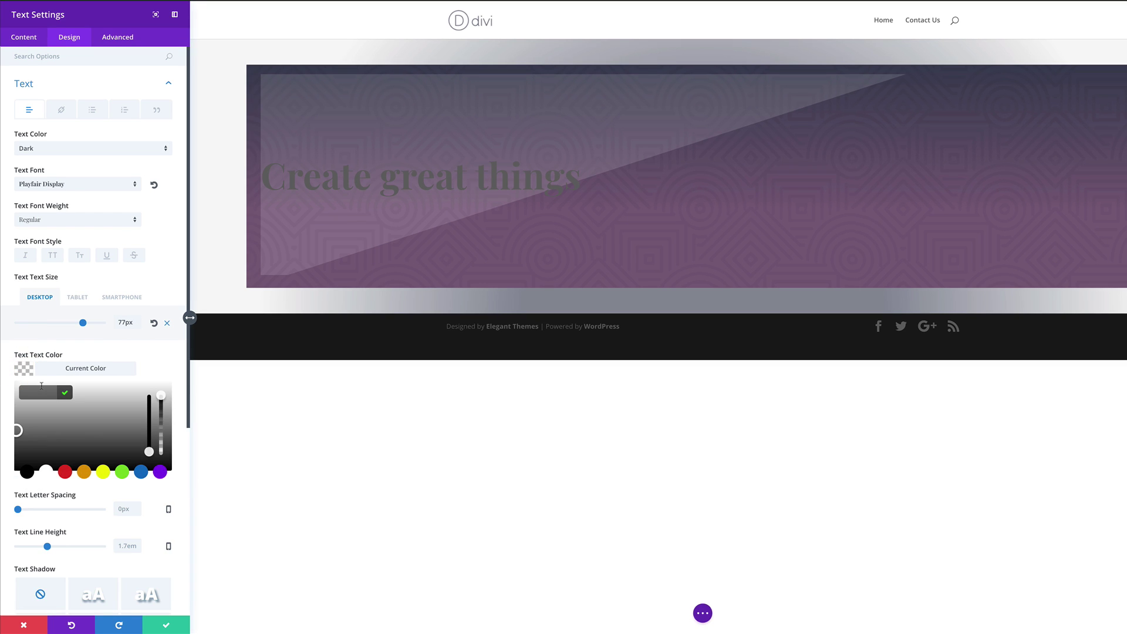
text(E7E7E7)
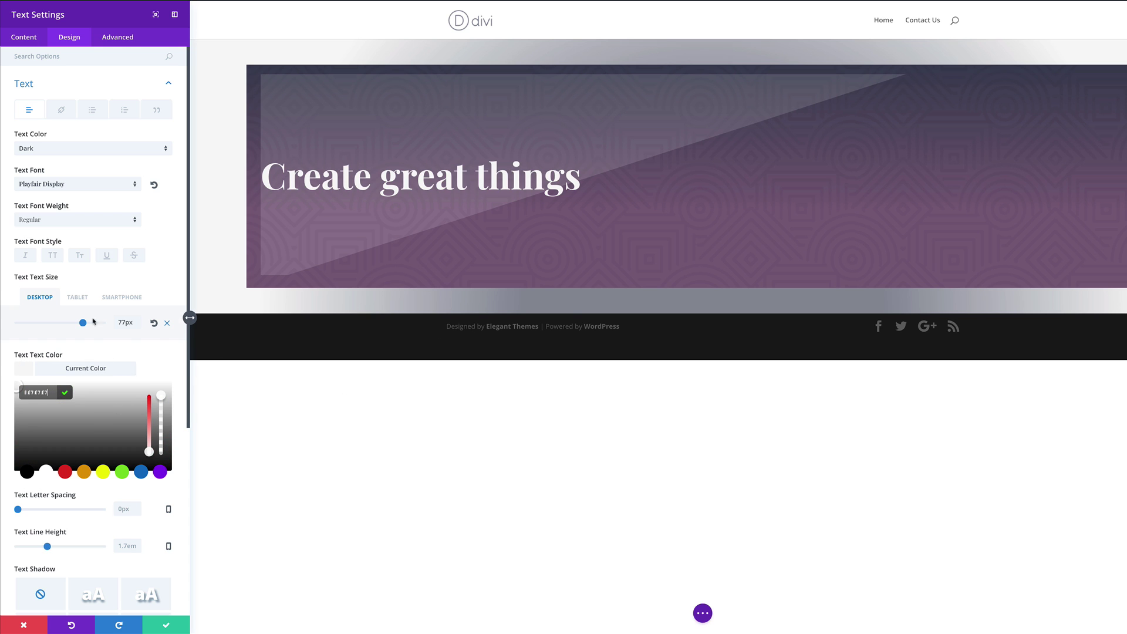
- Set the text size to 64px for tablet and 51px for smartphone
click(77, 297)
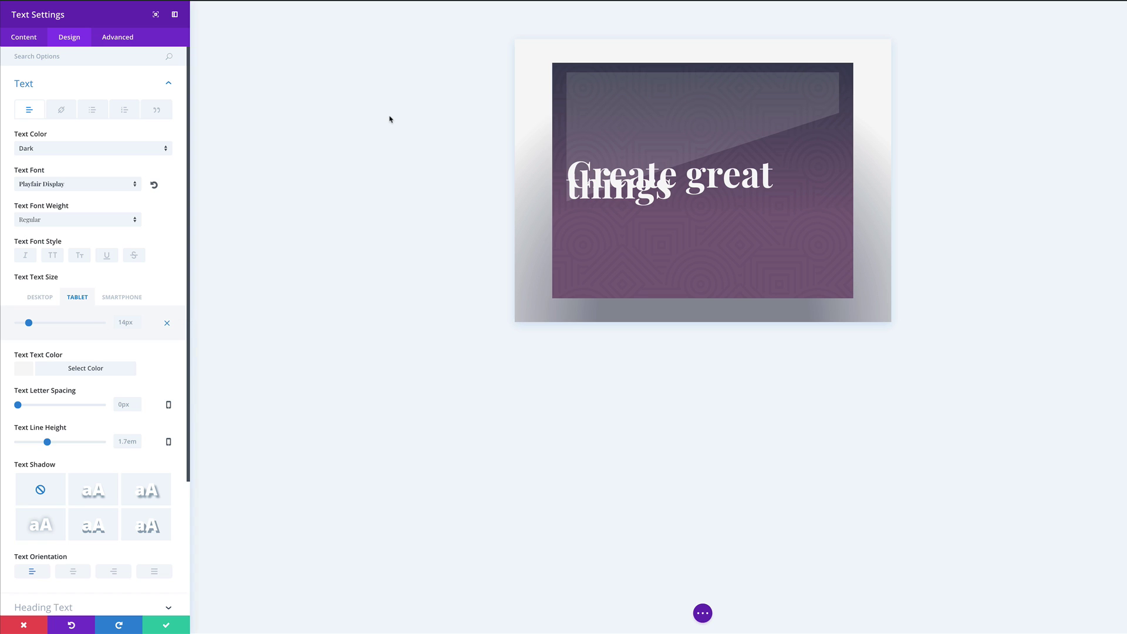
click(124, 320)
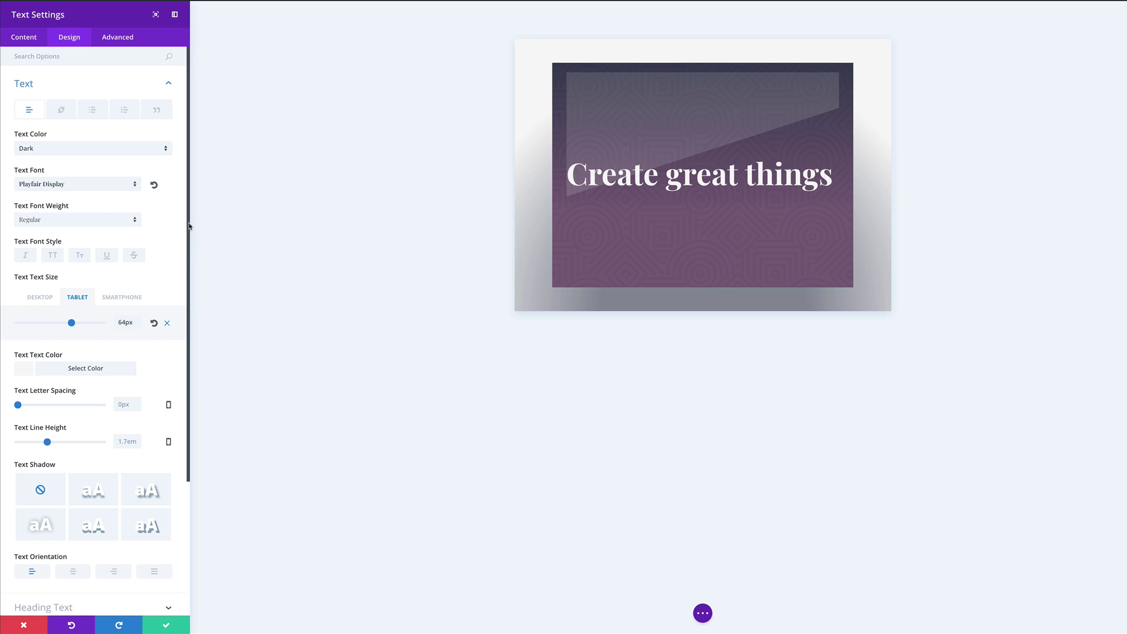
click(132, 297)
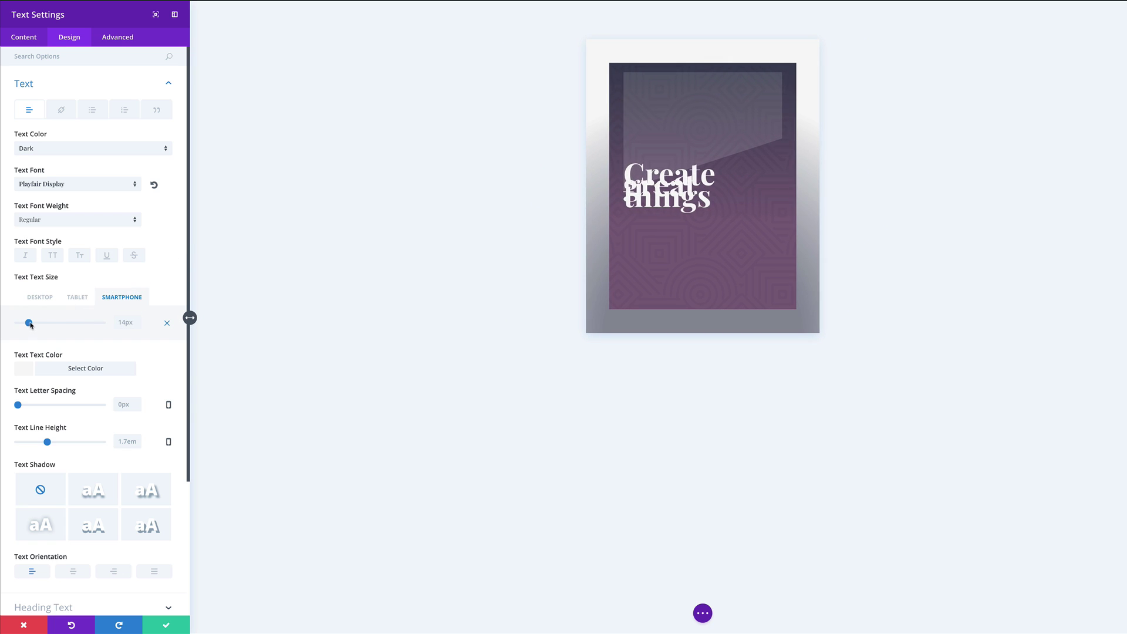
drag(29, 323, 61, 323)
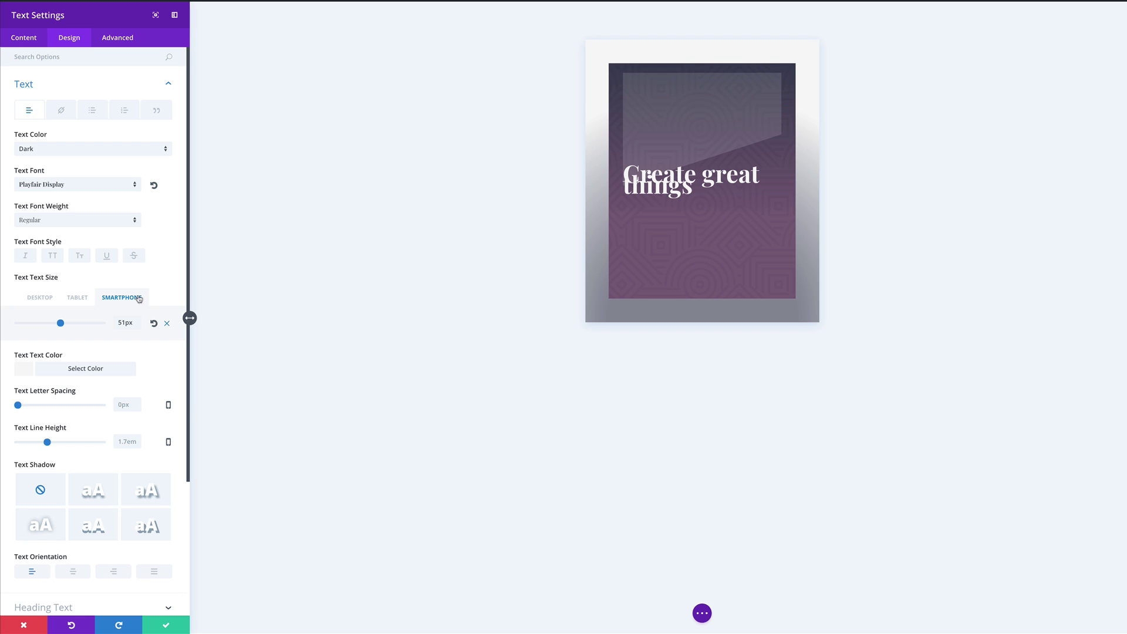
- Try a 1em line height on the text in the smartphone and desktop views, and restore the default line height
scroll(146, 387, down, 2)
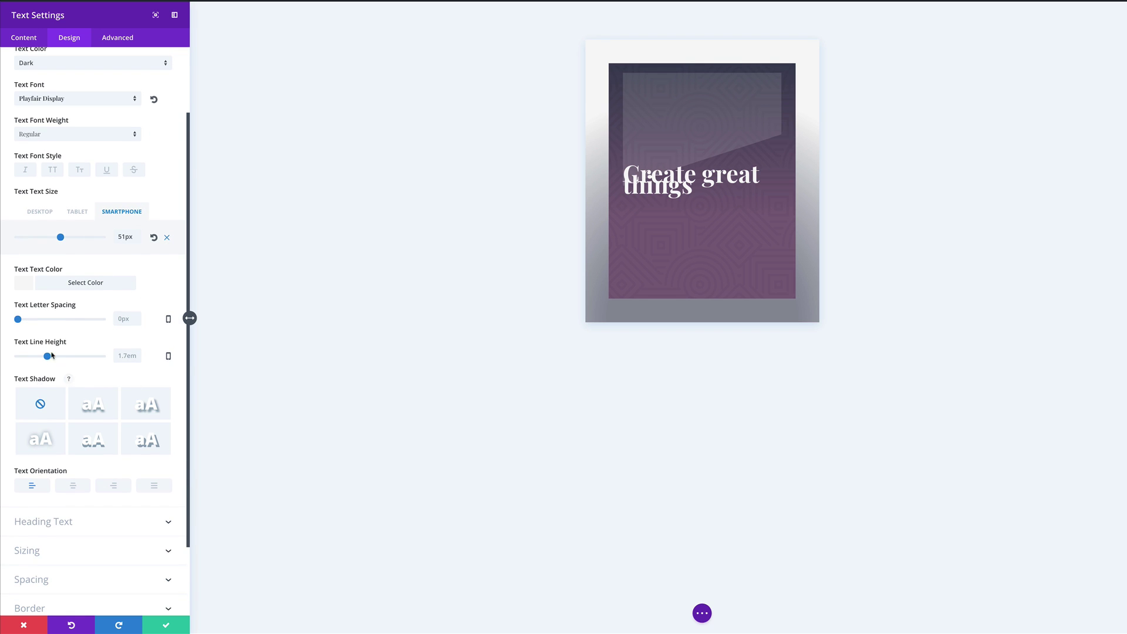
drag(47, 356, 8, 356)
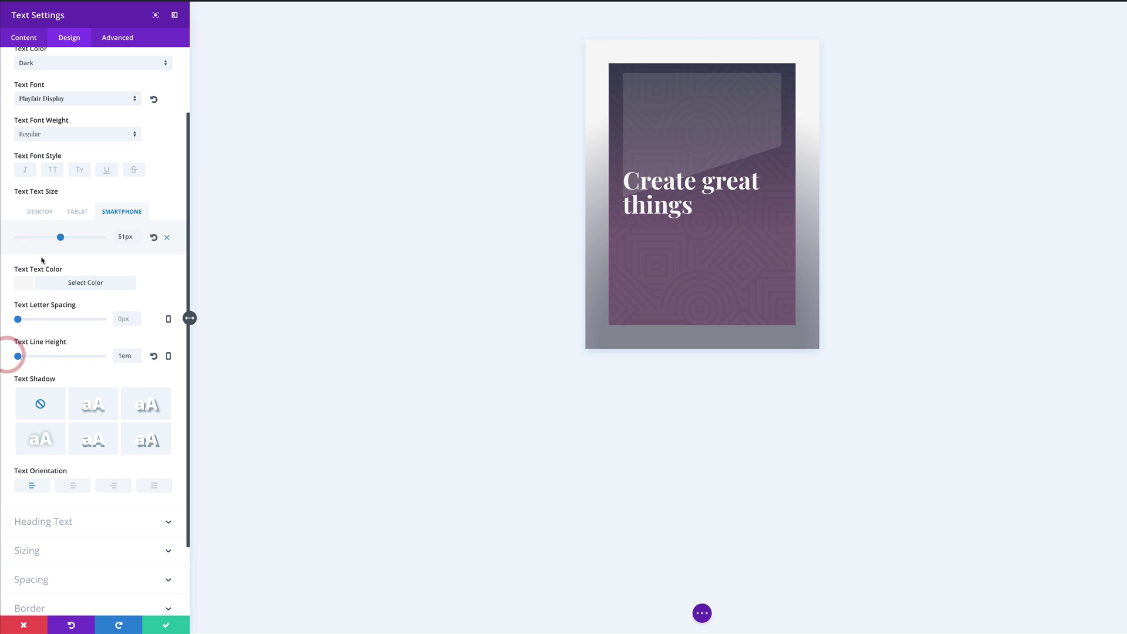
click(40, 213)
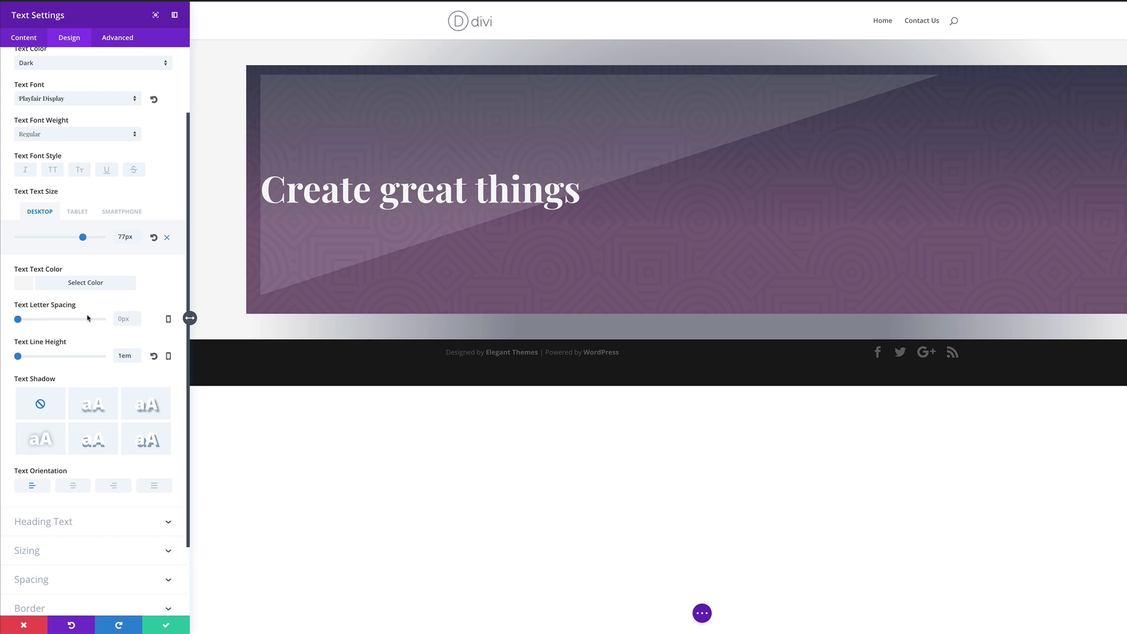
drag(18, 356, 47, 356)
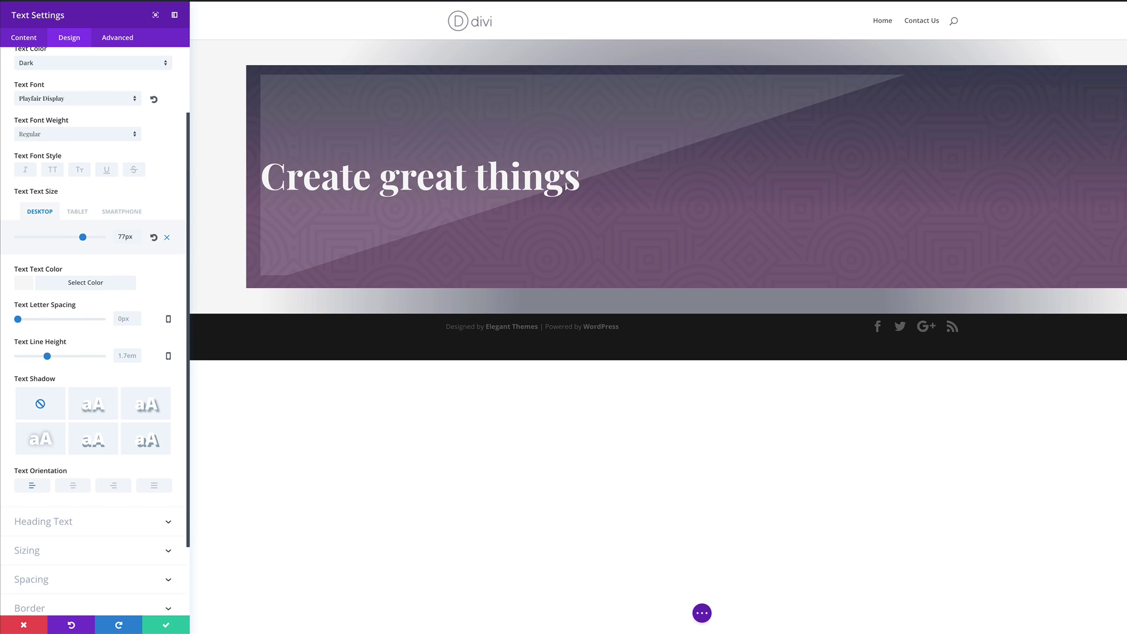
- Centre the "Create great things" text and save the text module's settings
click(74, 487)
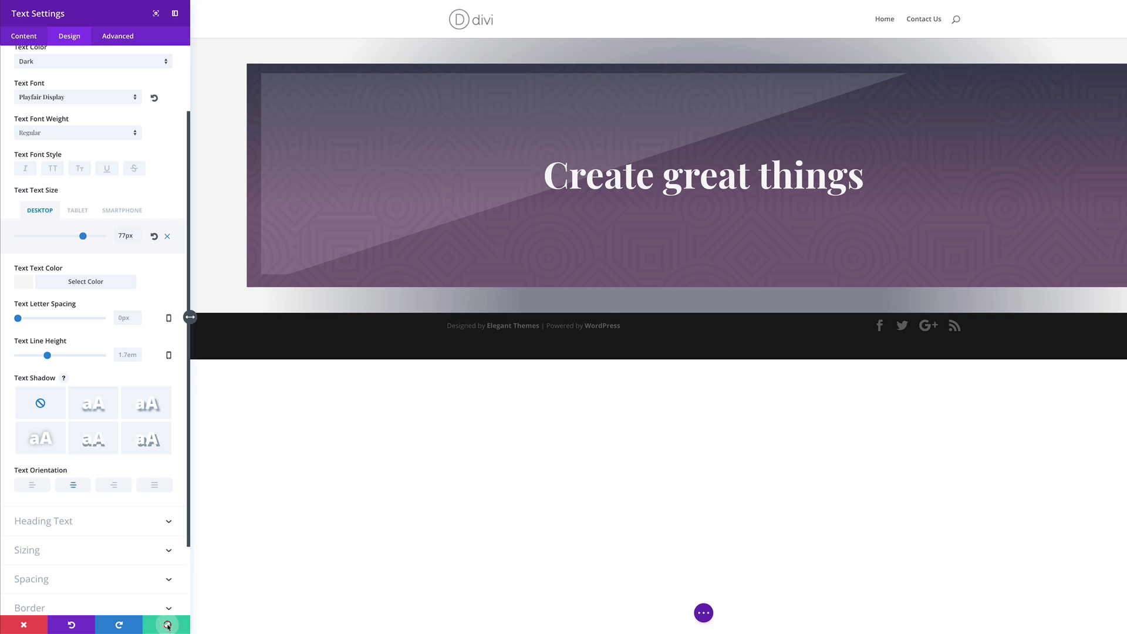
key(Escape)
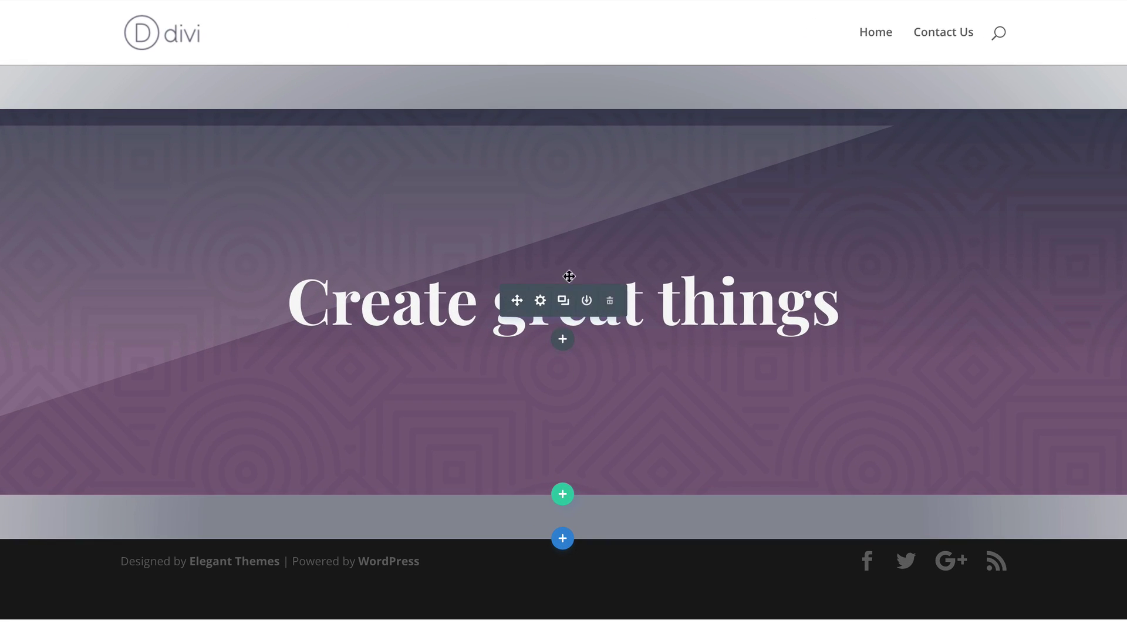
- Insert a Divider module below the "Create great things" text and turn on its visible divider line
click(562, 339)
click(523, 110)
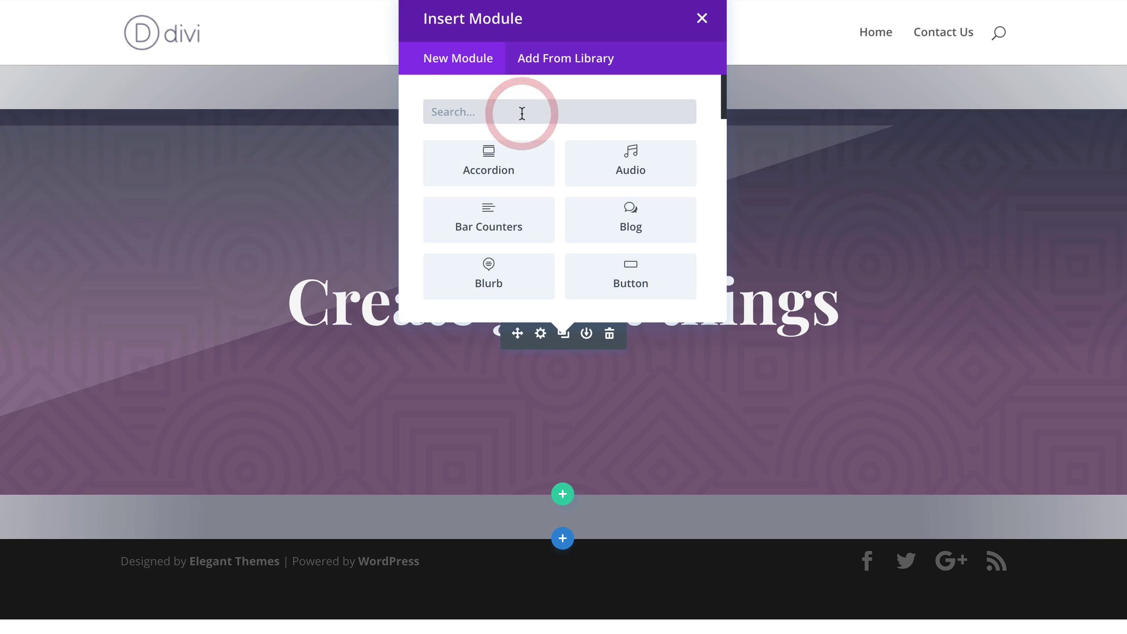
text(div)
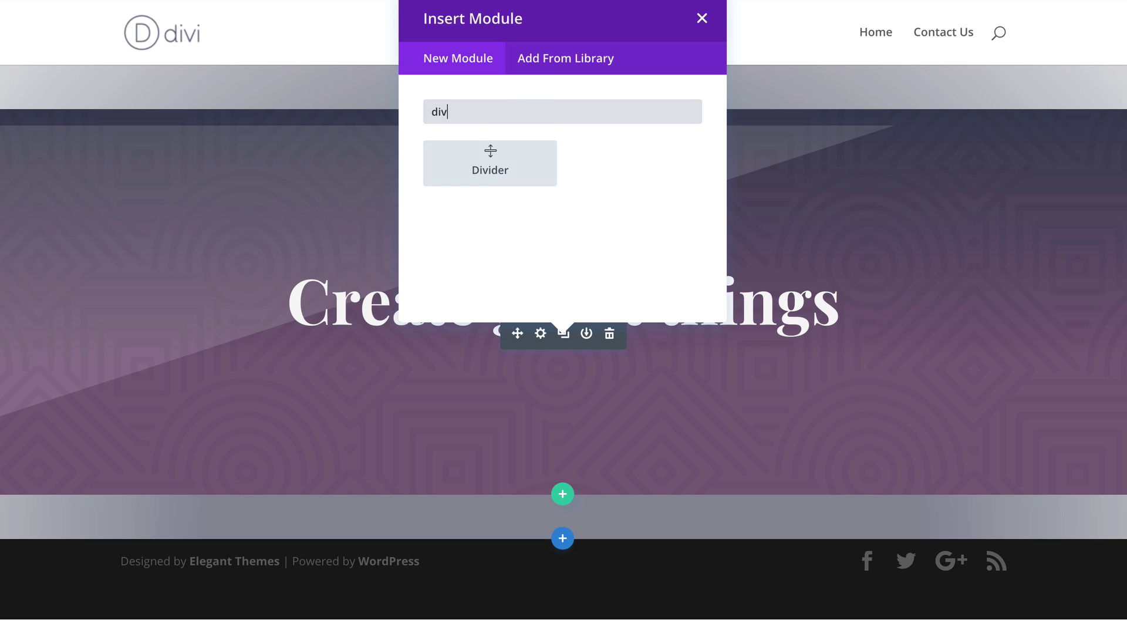
click(496, 176)
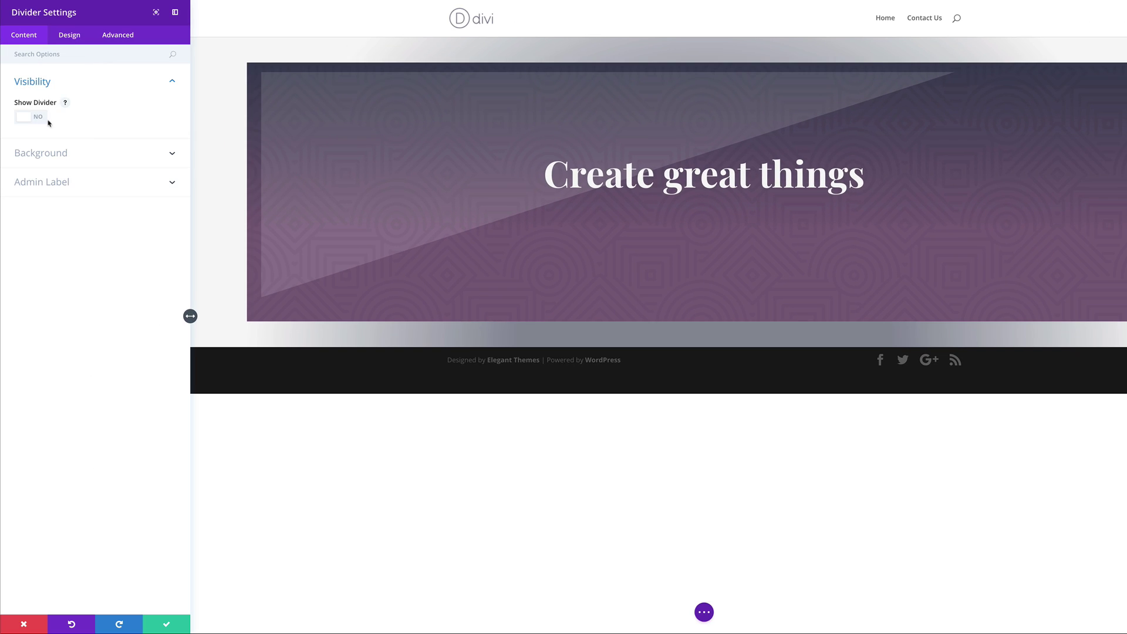
click(39, 121)
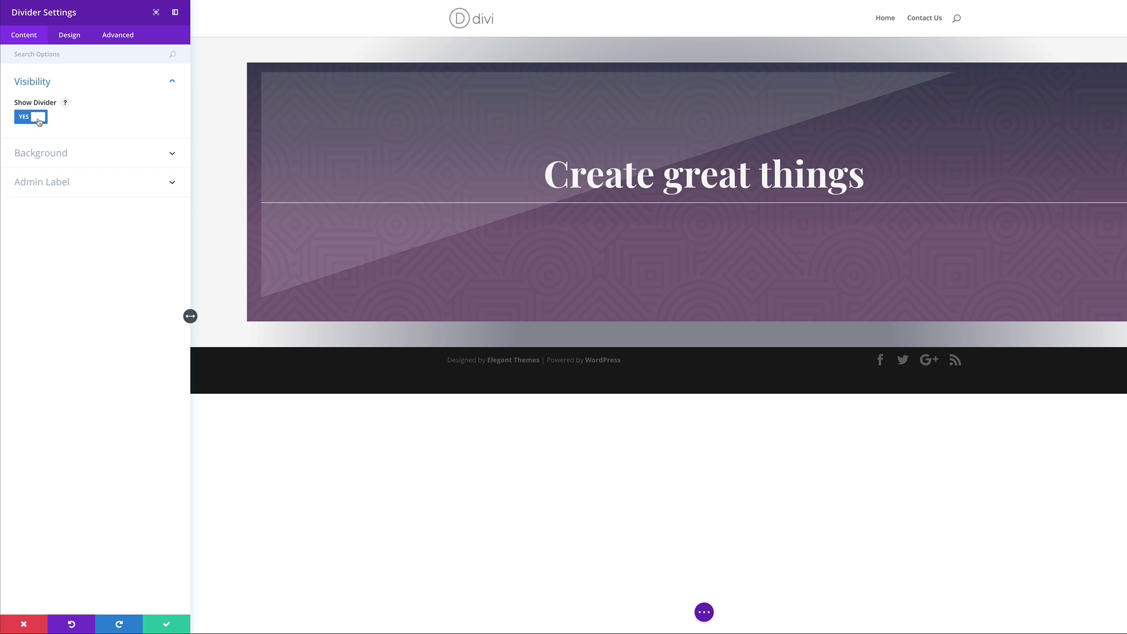
- Give the divider module a dark purple background colour by pasting the copied colour value
click(51, 153)
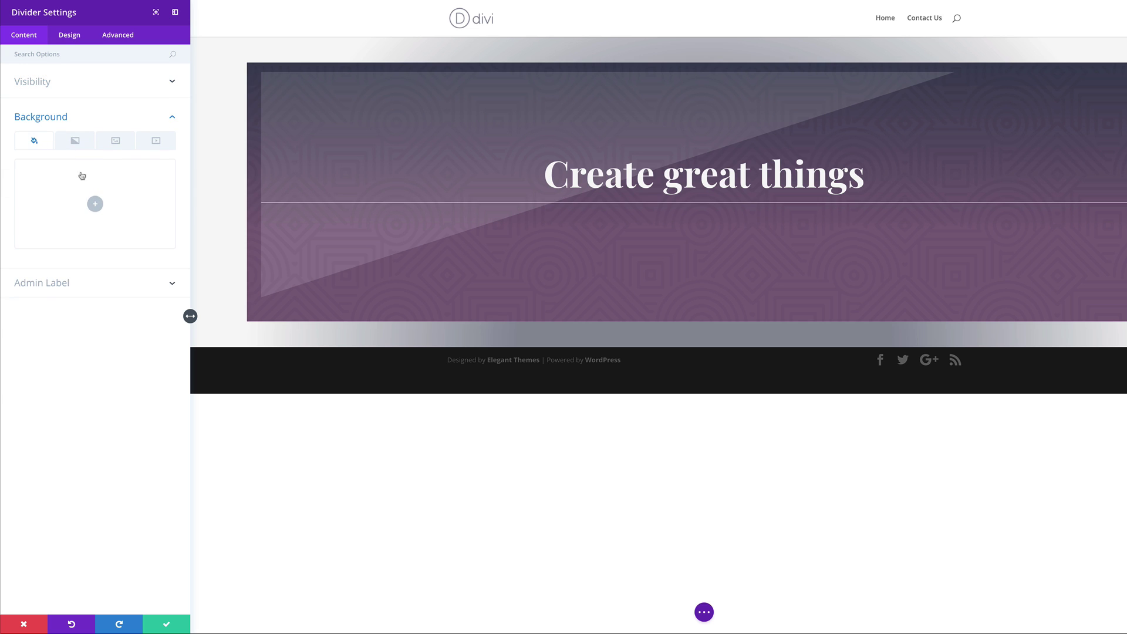
click(92, 203)
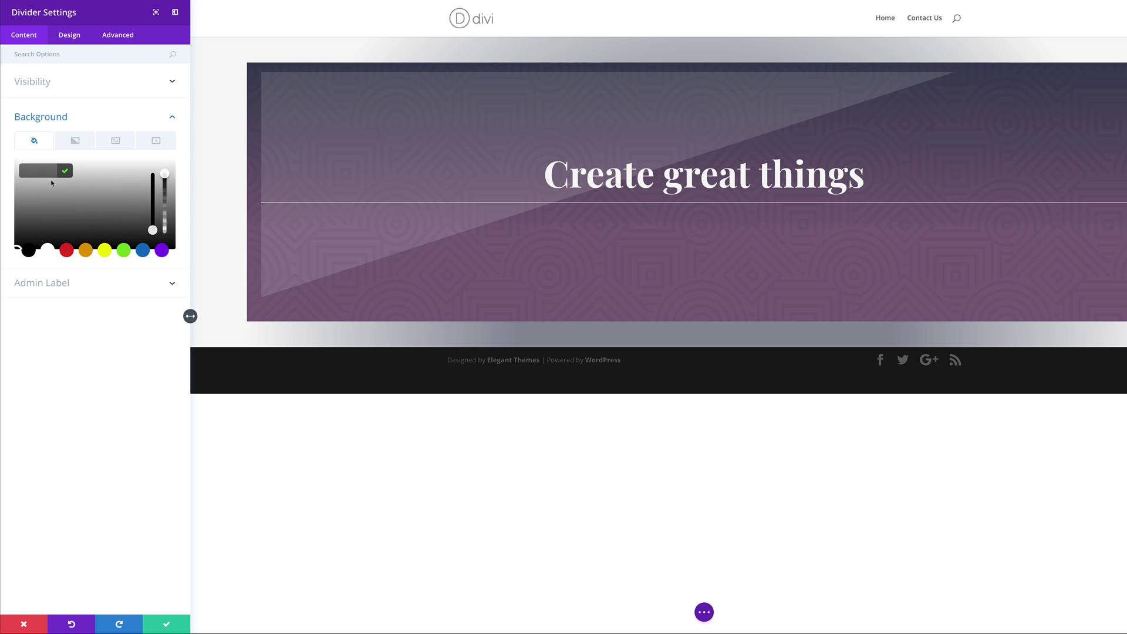
drag(163, 174, 164, 187)
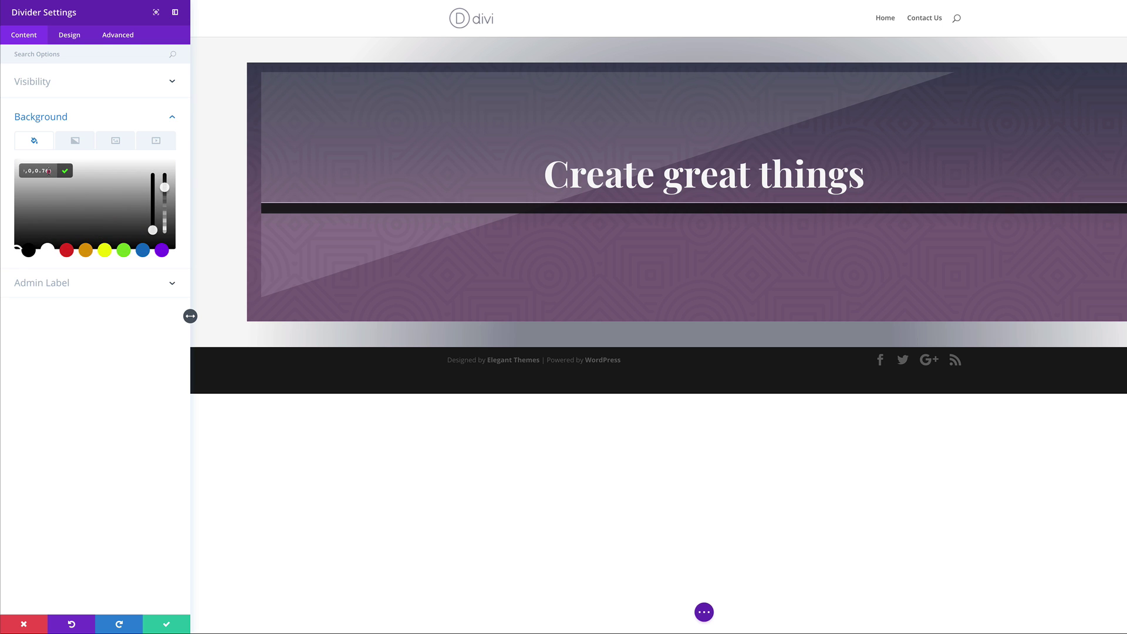
drag(35, 171, 31, 171)
key(ctrl+v)
key(Return)
- Set the divider line's colour to #3d4156
click(69, 37)
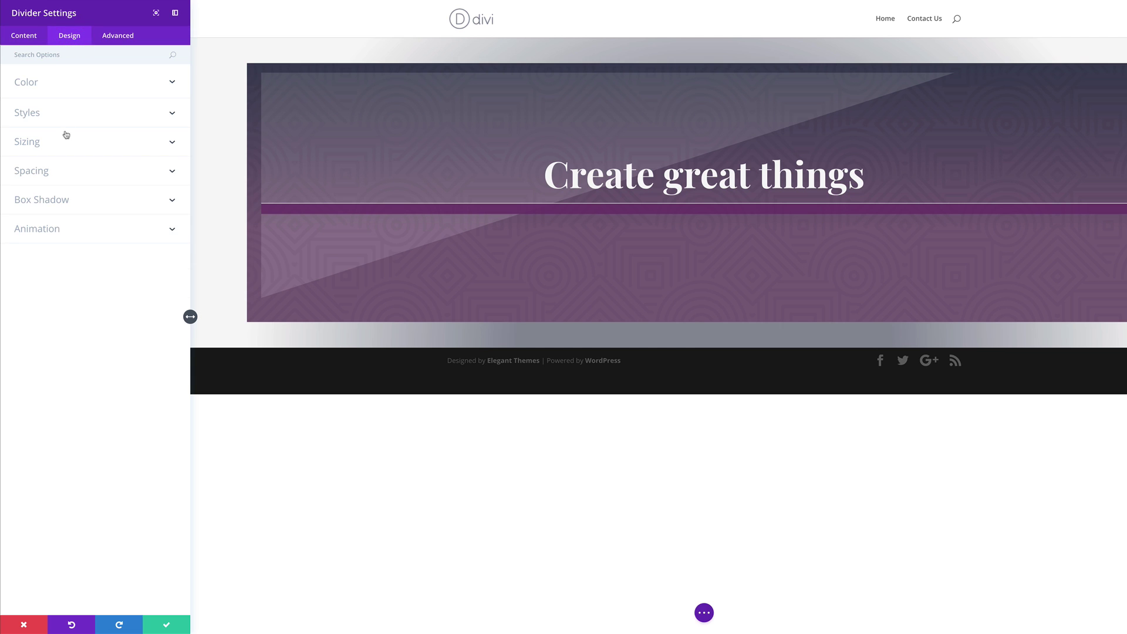
click(90, 88)
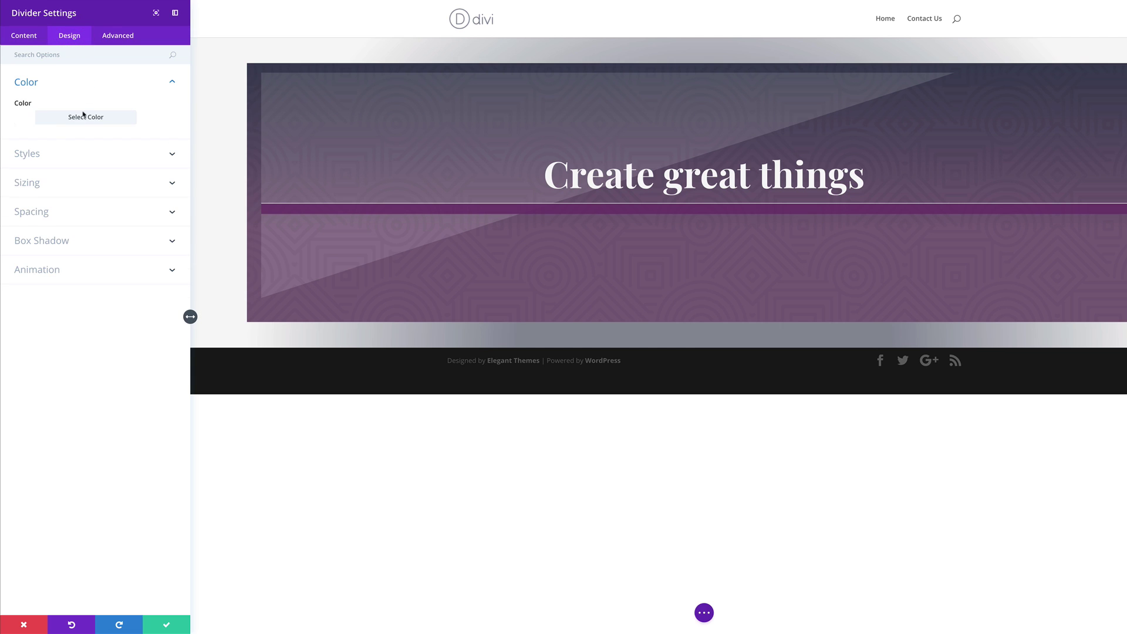
click(31, 121)
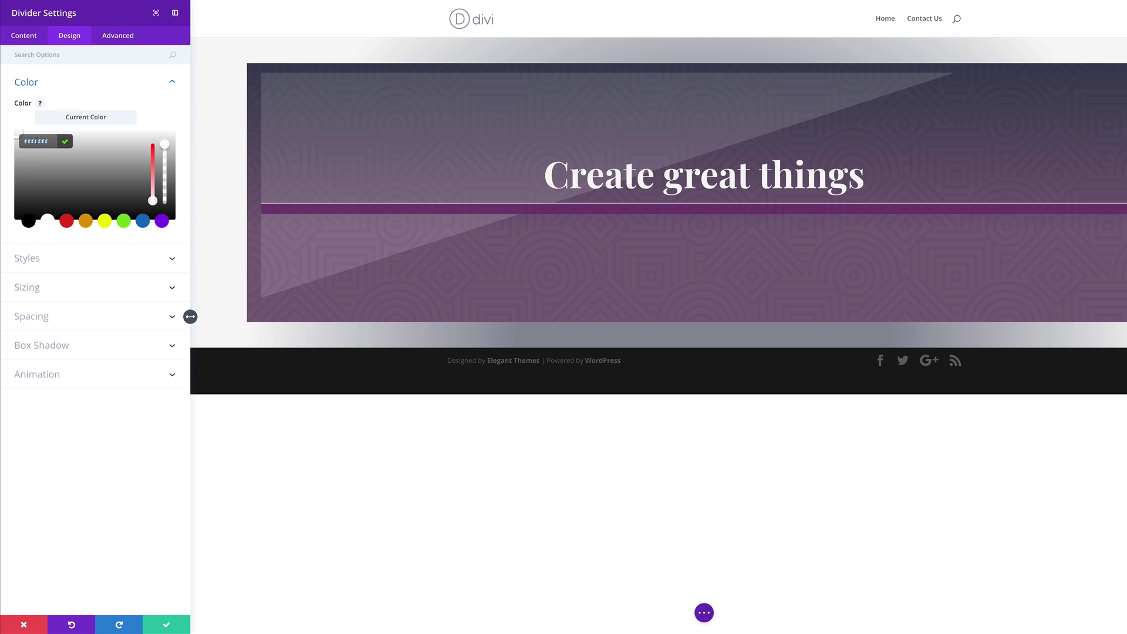
text(#3d4156)
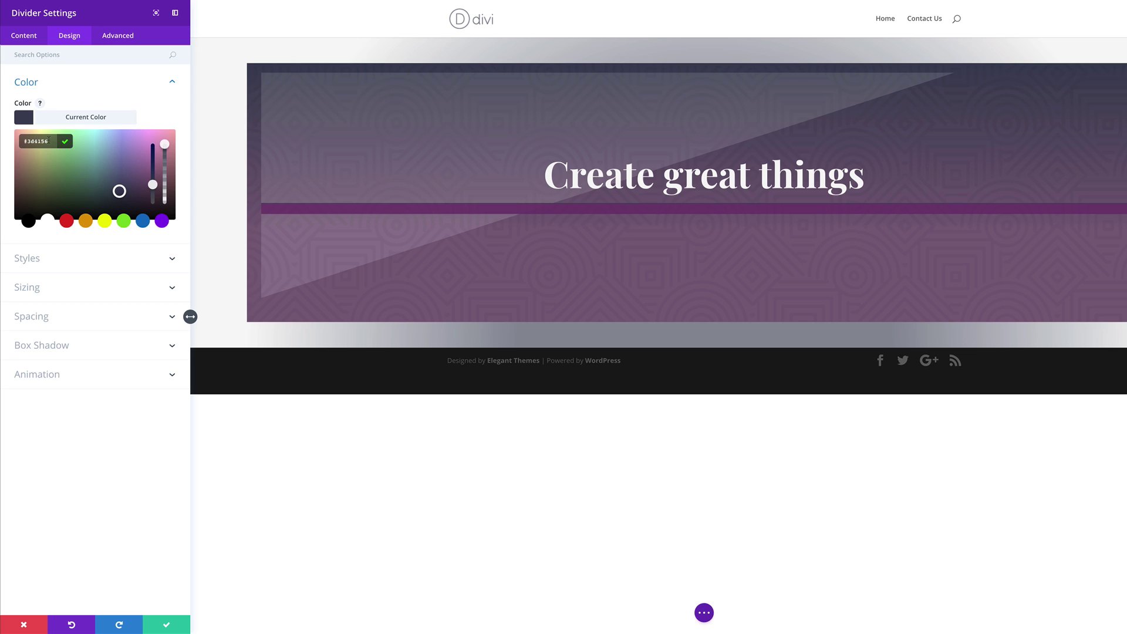
- Size the divider line with an 11px weight and a left-aligned width of 0%
click(45, 258)
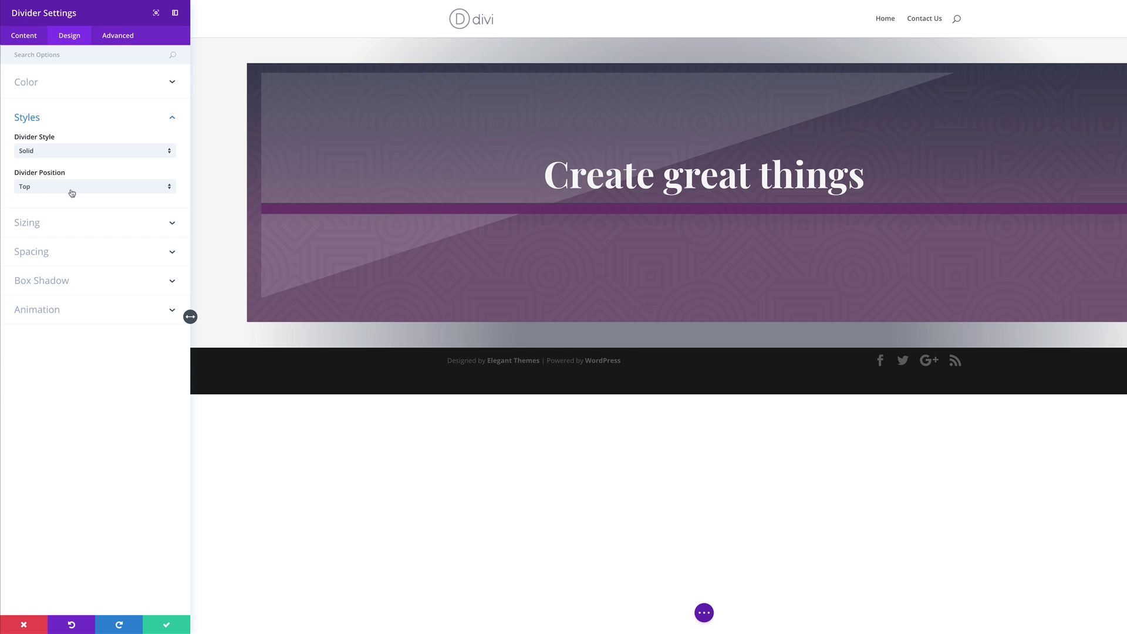
click(96, 223)
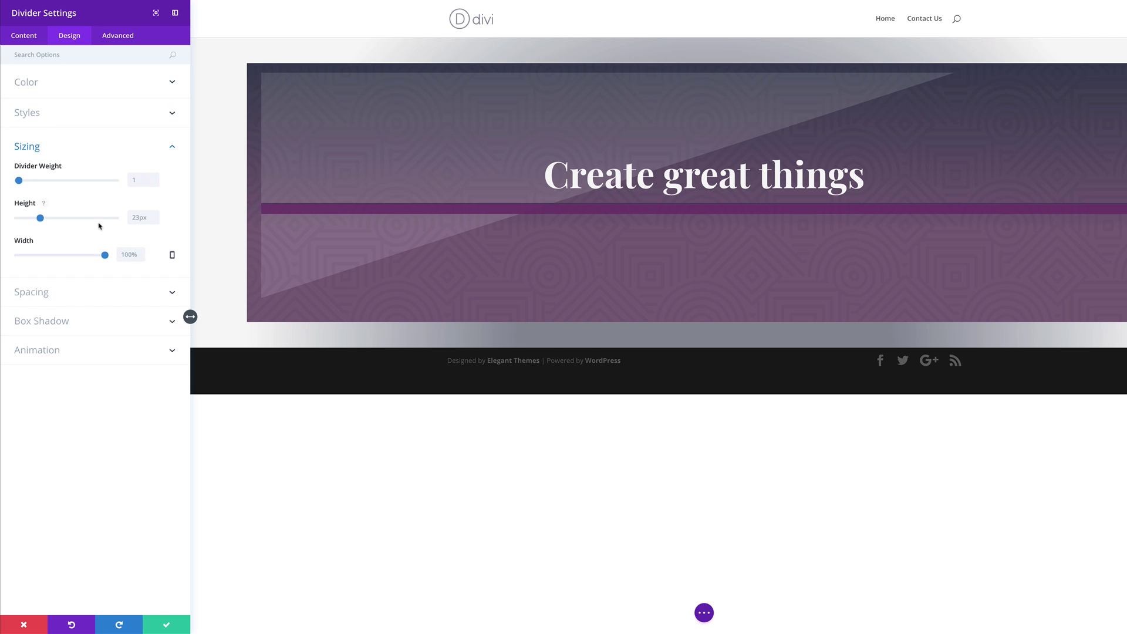
click(141, 179)
text(11px)
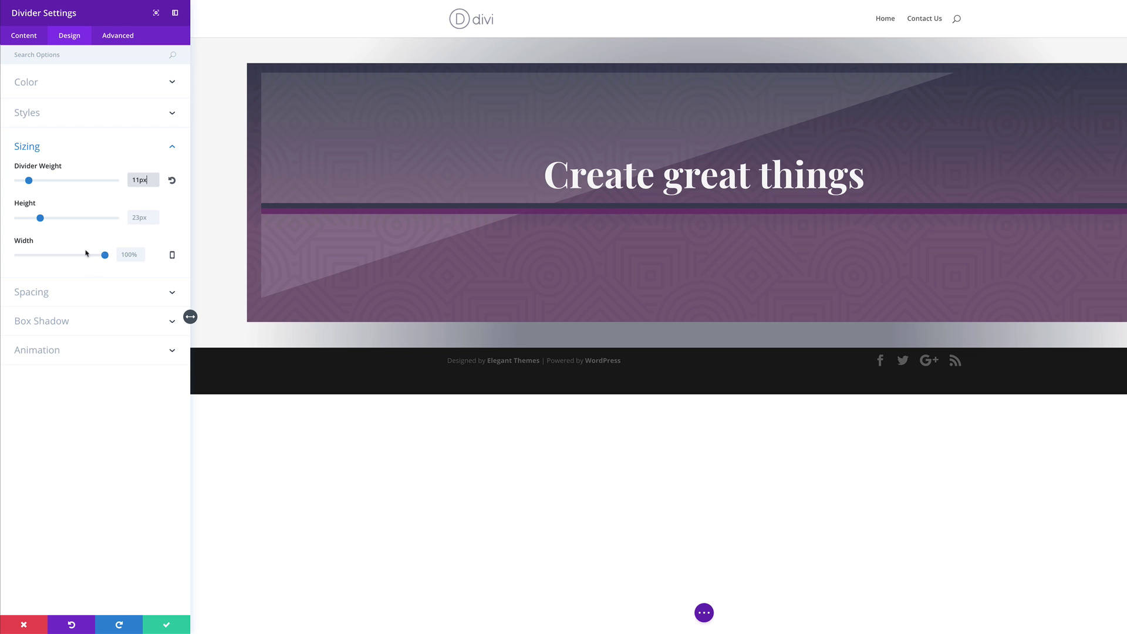
drag(105, 258, 11, 256)
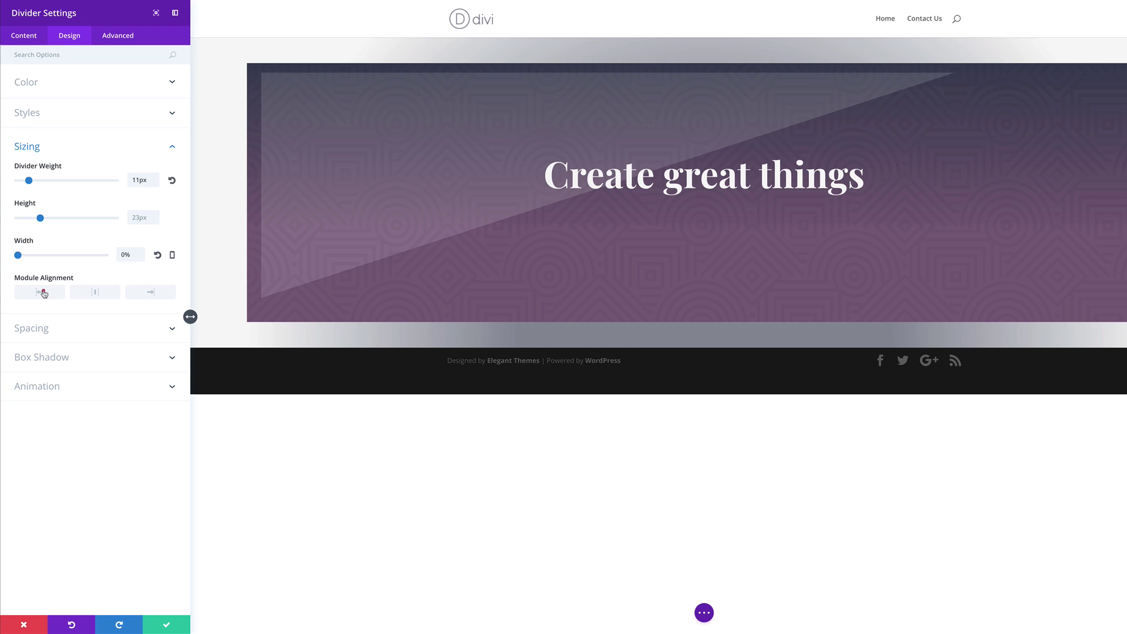
click(44, 293)
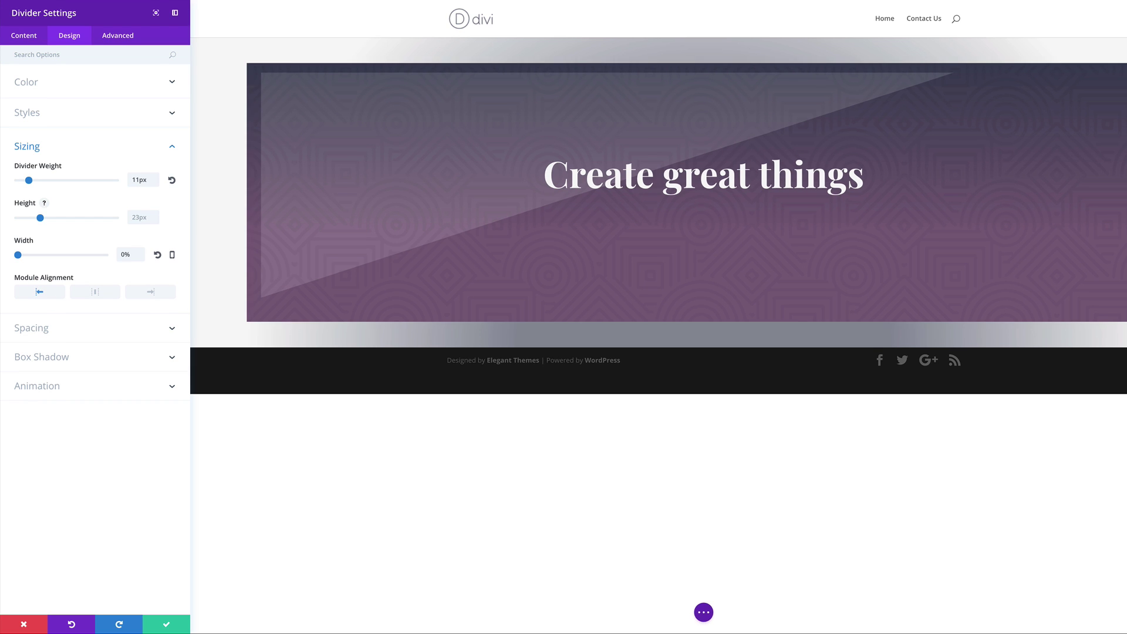
- Give the divider module 48% left padding and save its settings
click(75, 331)
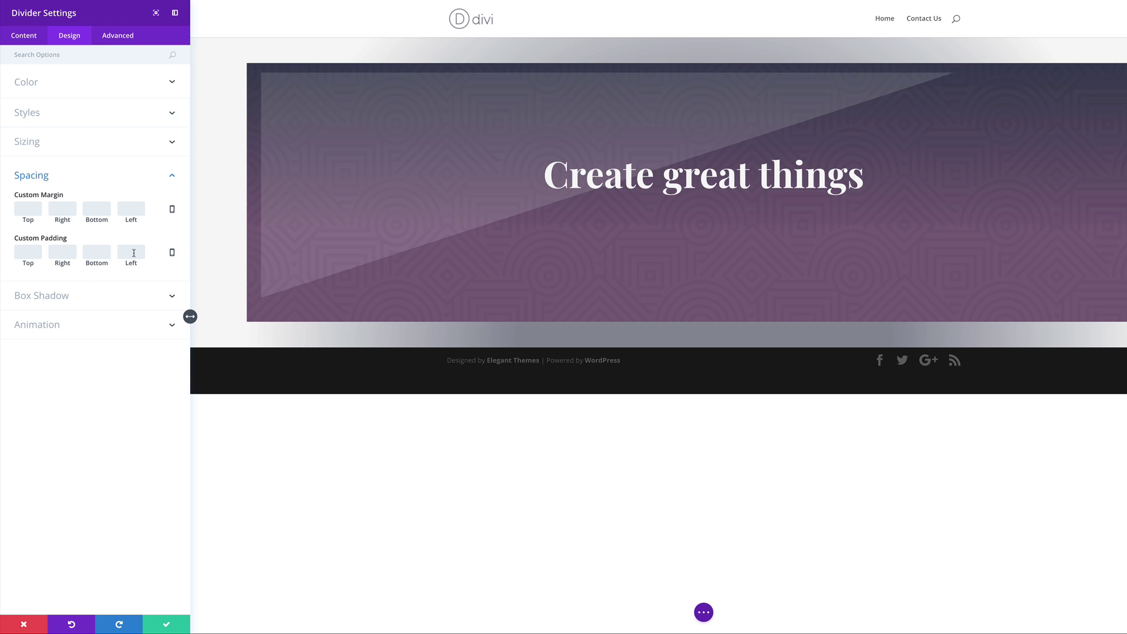
text(48%)
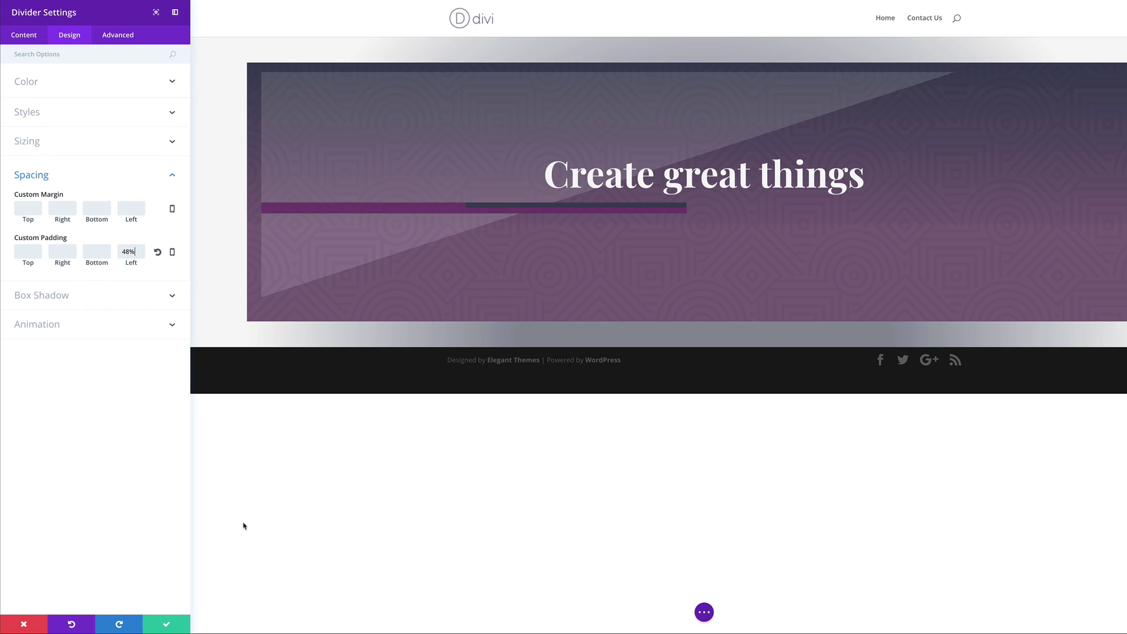
click(167, 624)
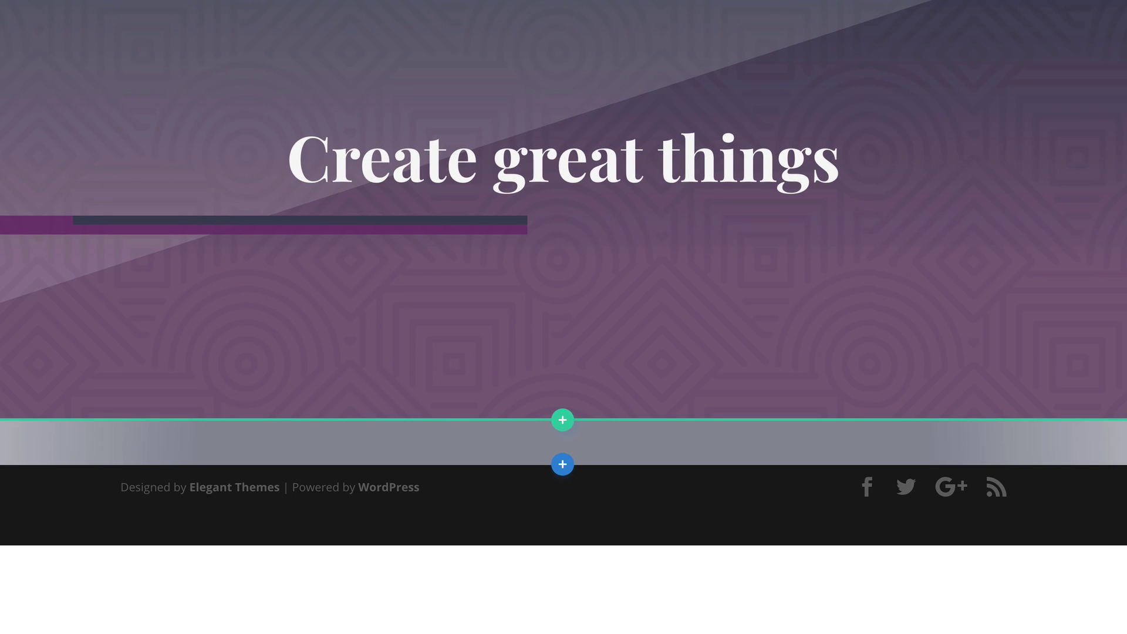
- Insert an empty three-column row below the "Create great things" row, without adding a module
click(563, 421)
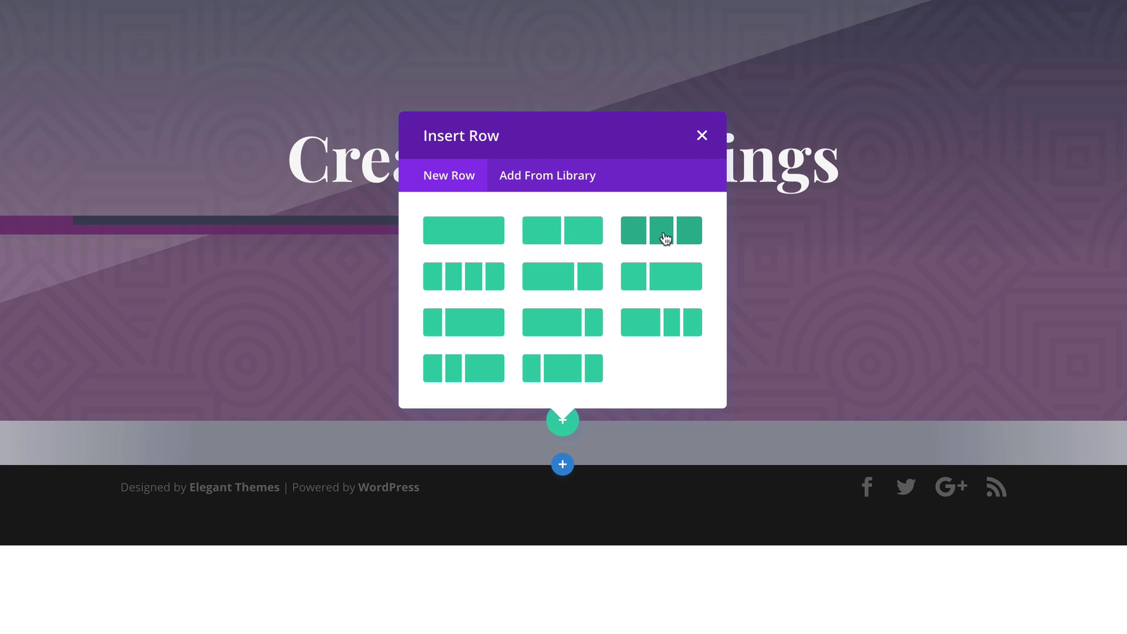
click(666, 238)
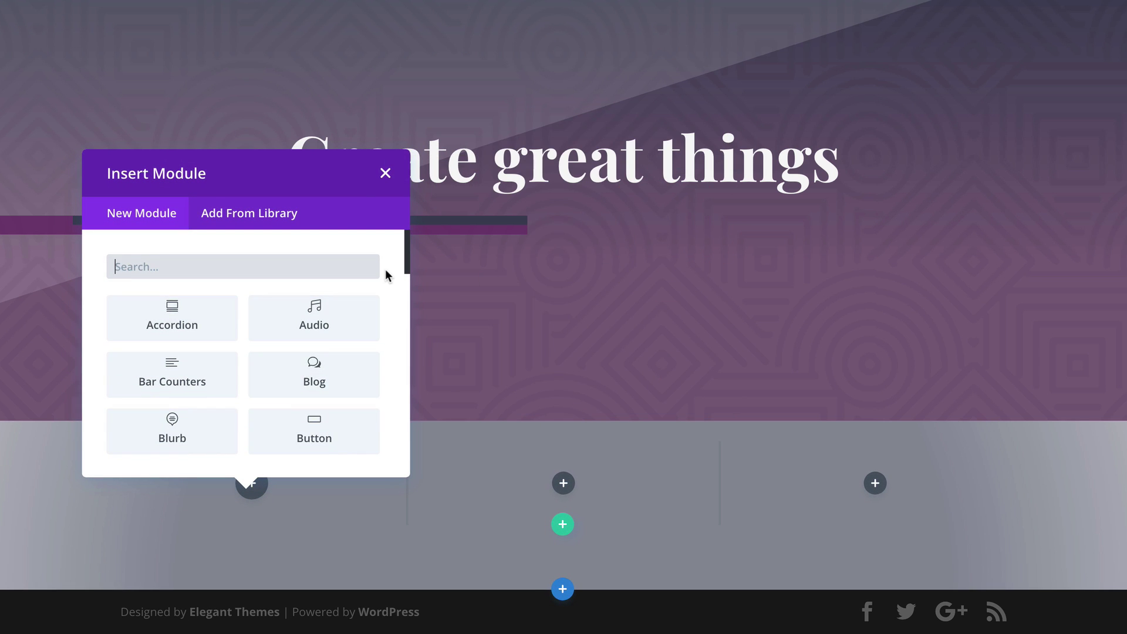
click(385, 174)
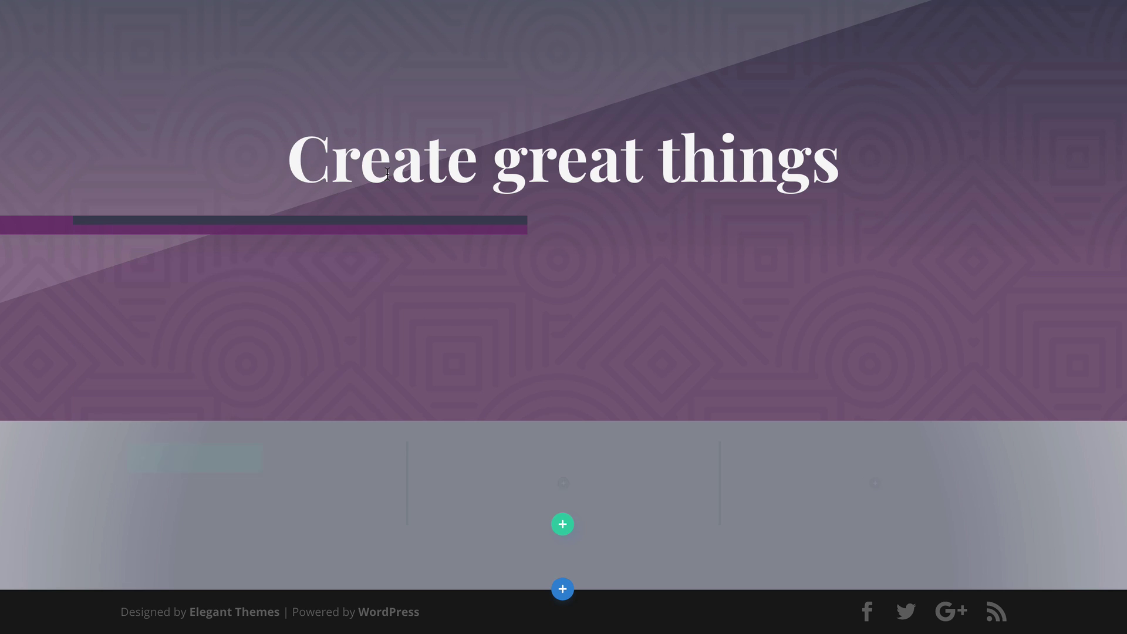
- Make the new three-column row fullwidth in its sizing settings
mouse_move(203, 470)
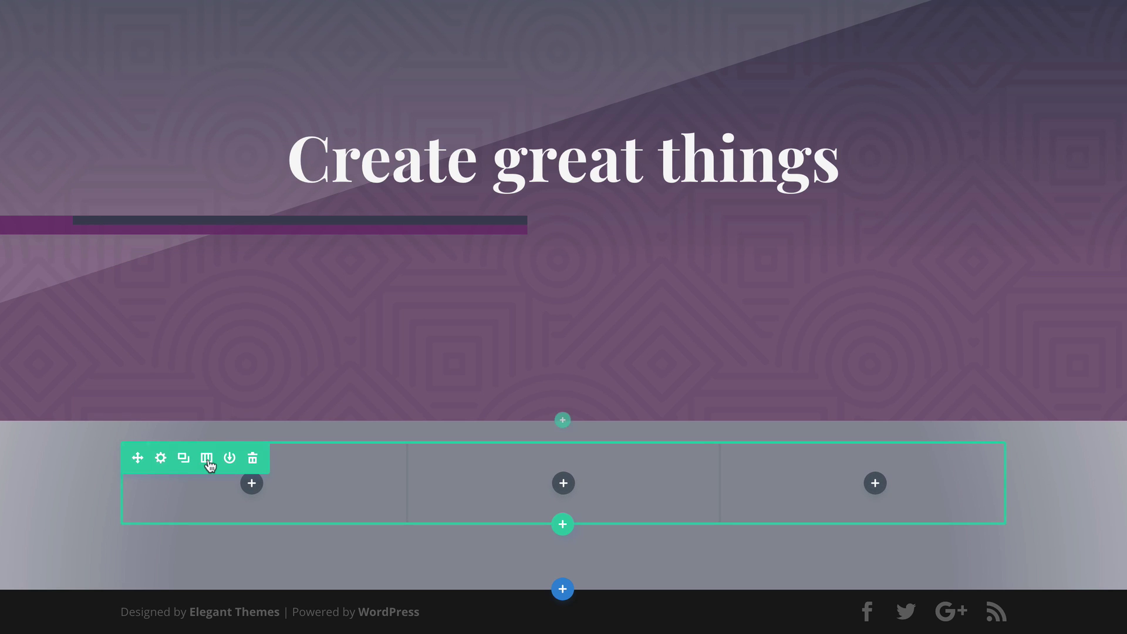
click(161, 462)
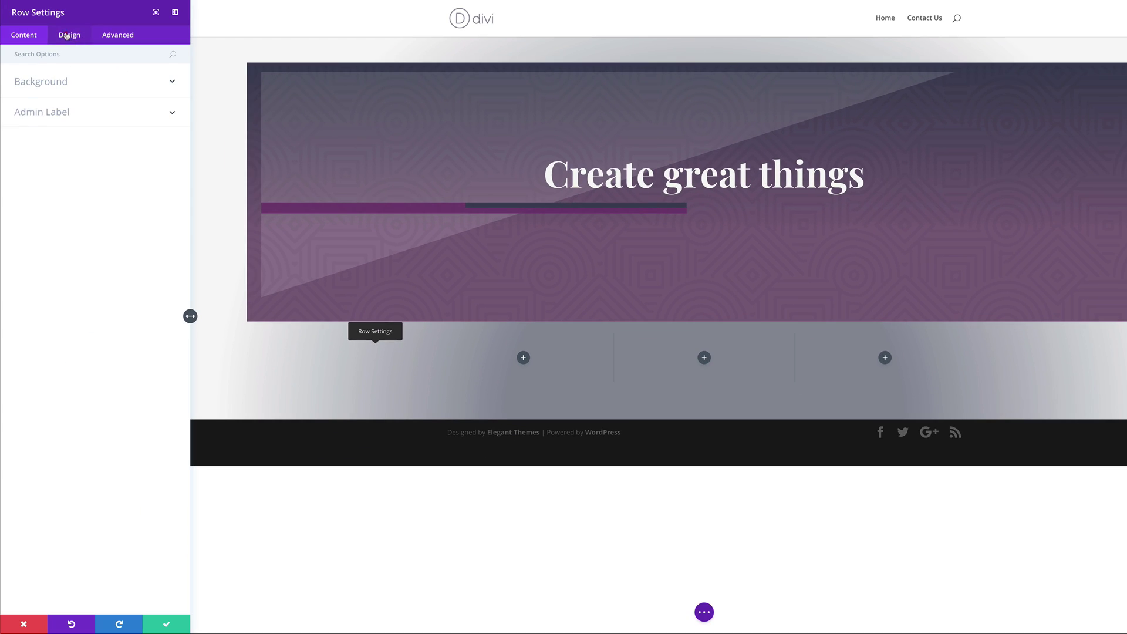
click(66, 36)
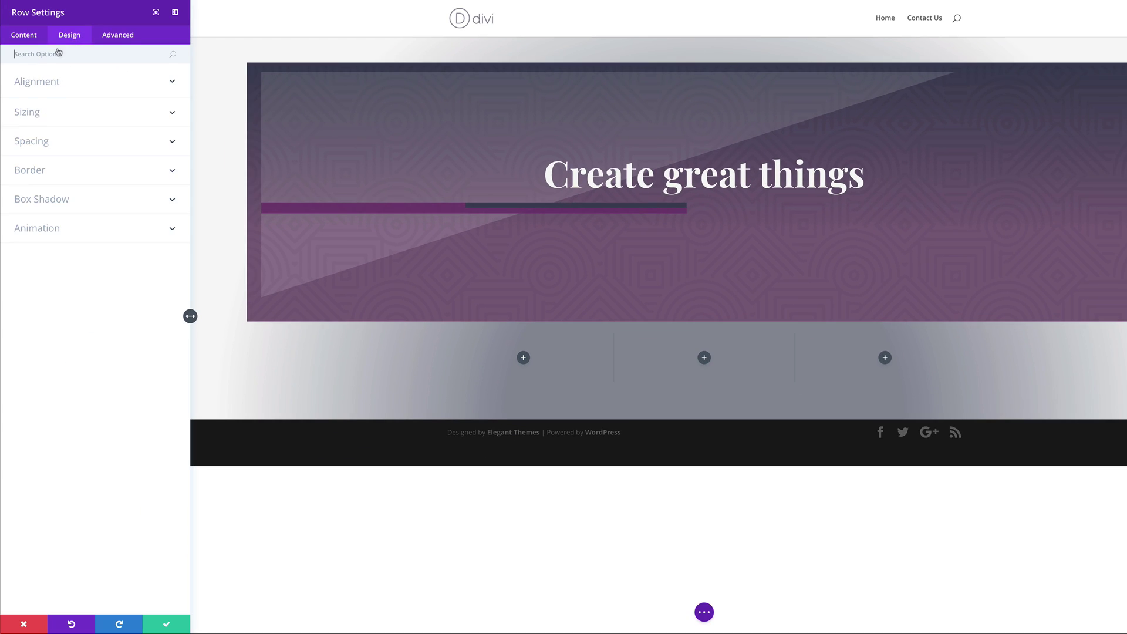
click(37, 117)
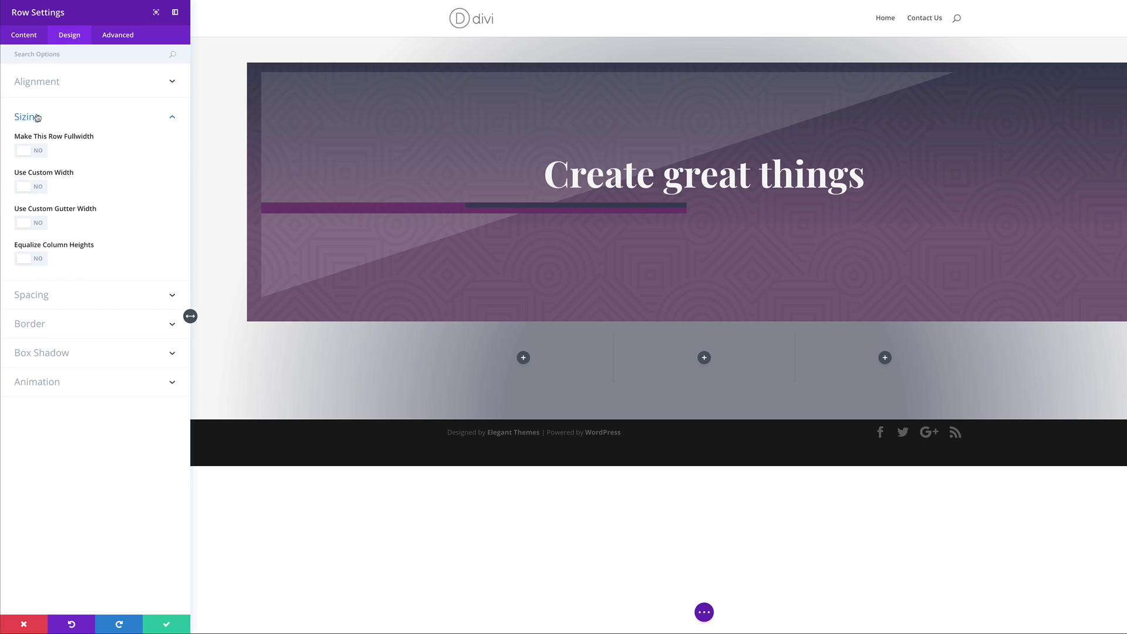
click(40, 152)
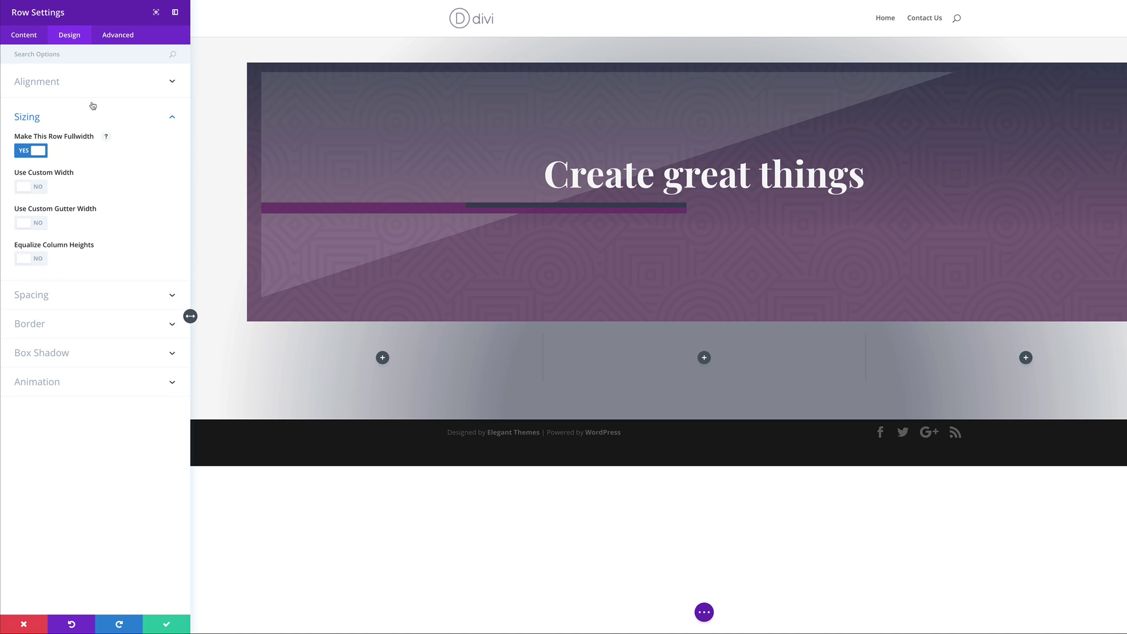
- Add a gradient background to the three-column row and set its first colour to the copied purple with 0.91 opacity
click(25, 36)
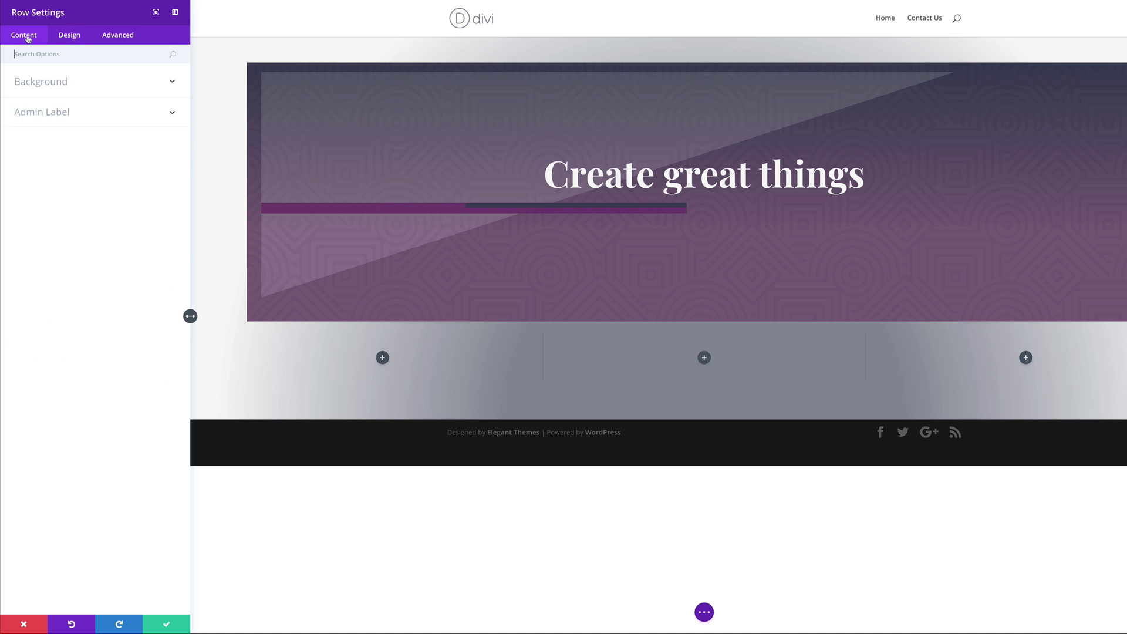
click(49, 82)
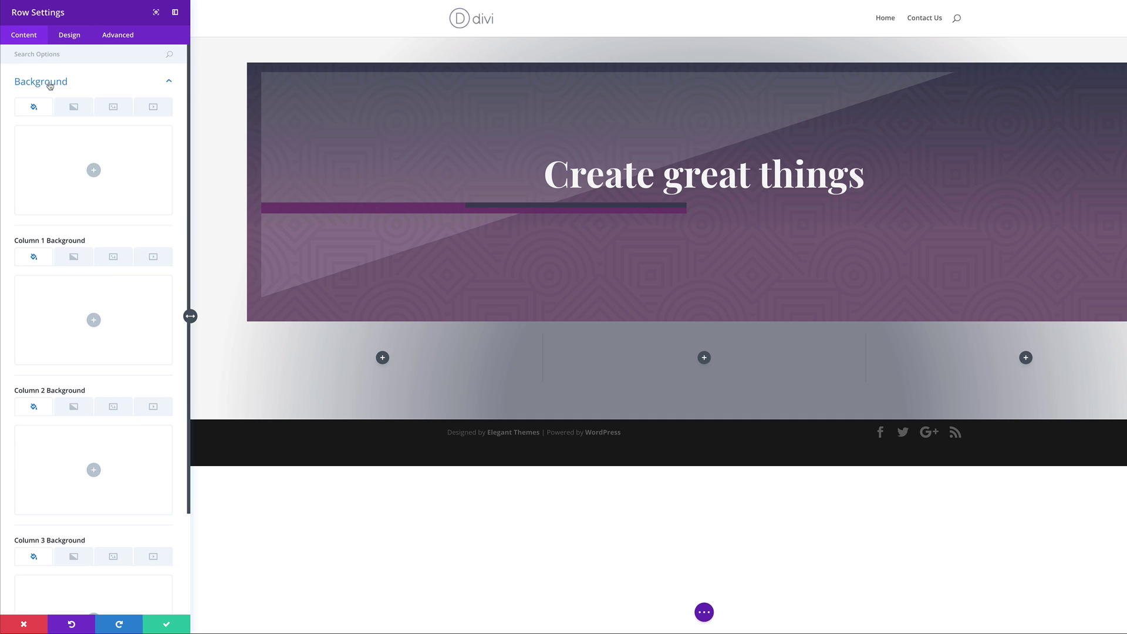
click(74, 108)
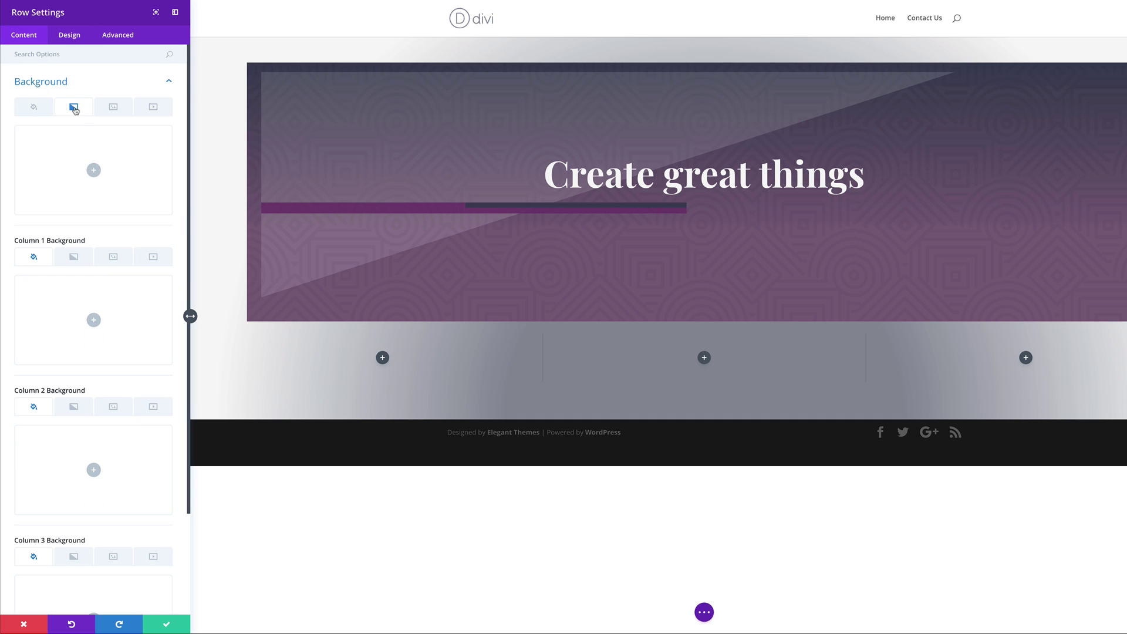
click(94, 171)
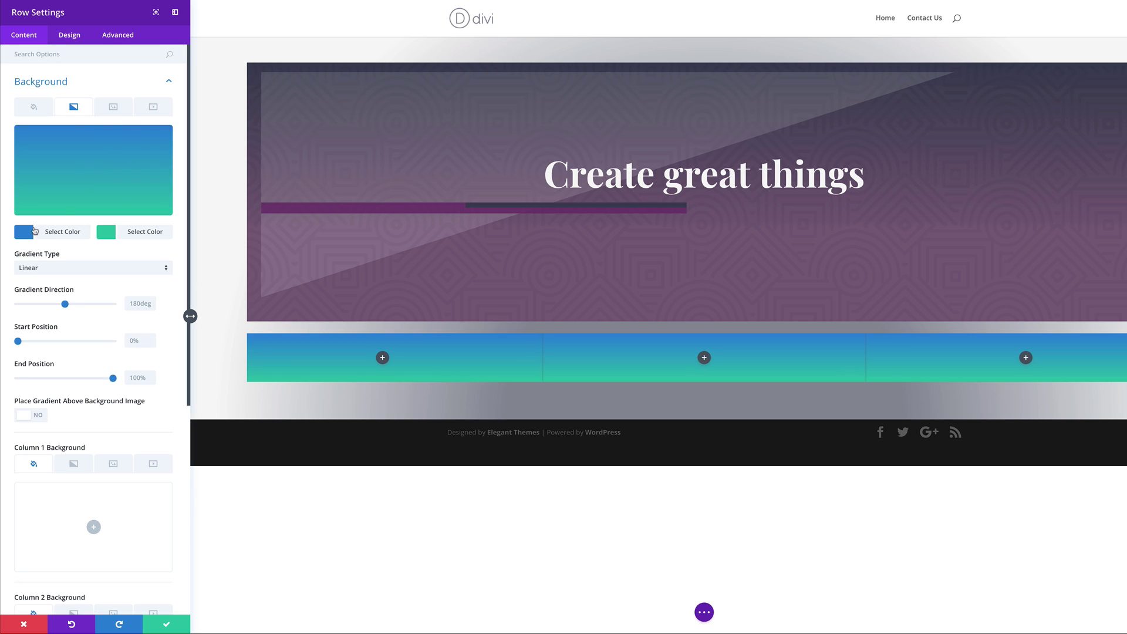
click(24, 232)
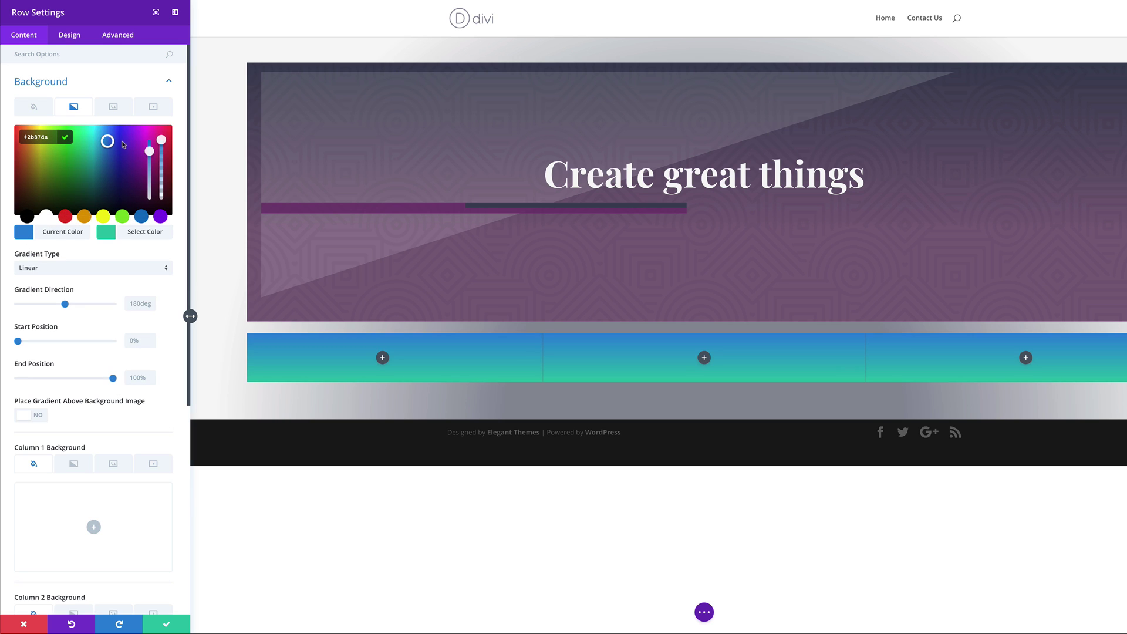
drag(161, 141, 161, 142)
click(37, 137)
key(ctrl+a)
key(ctrl+v)
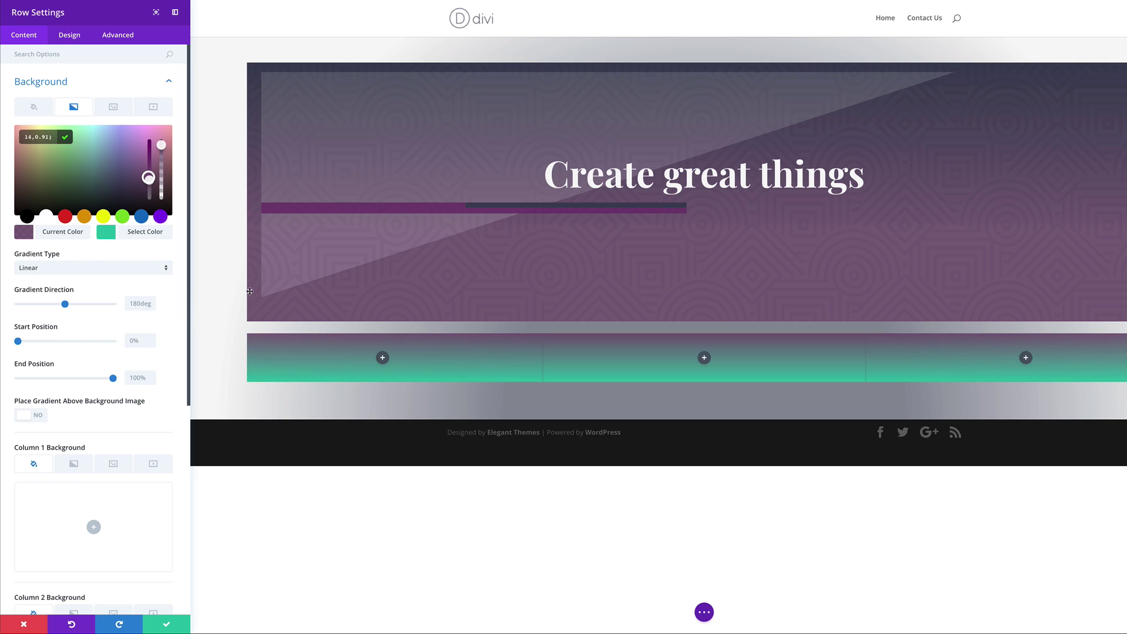
- Set the row gradient's second colour to a very light grey and its start position to 9%
click(105, 231)
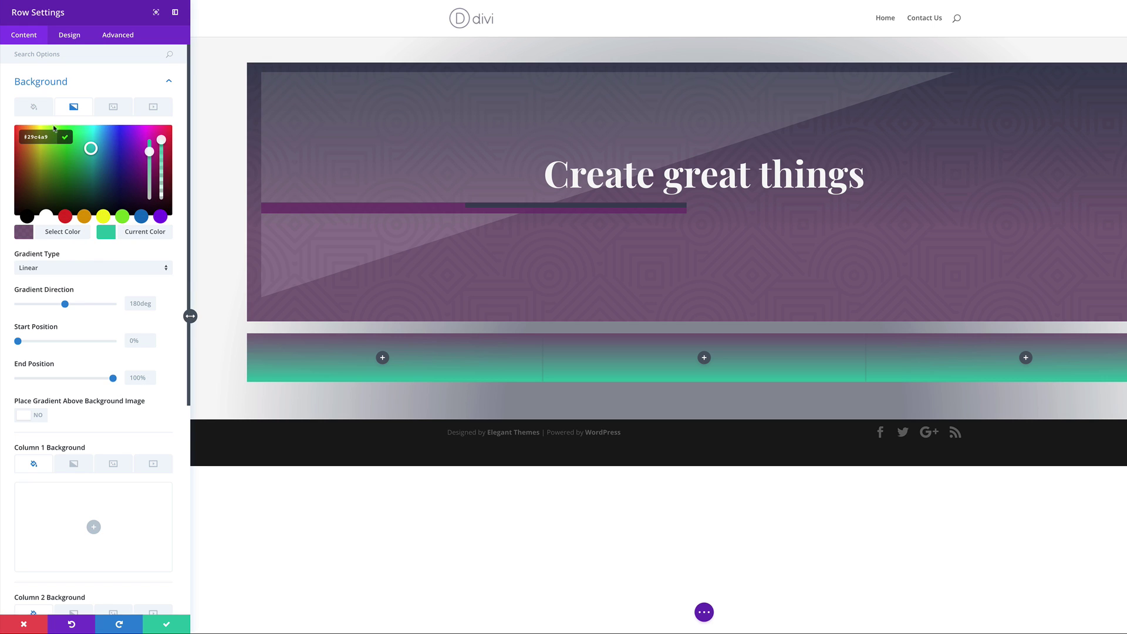
text(e7e7e7)
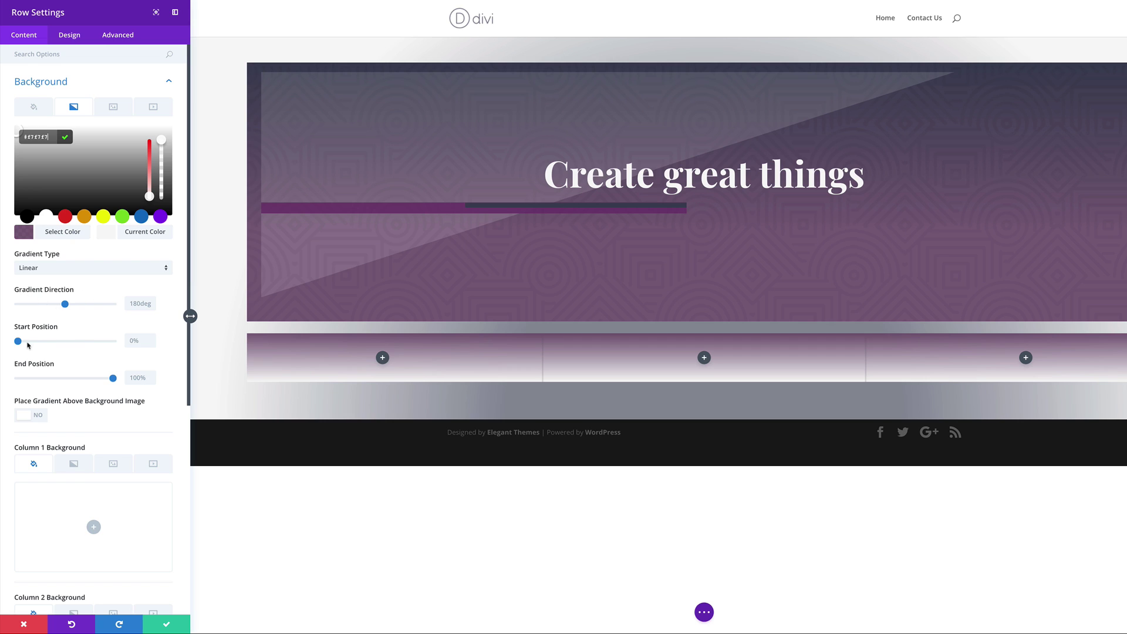
drag(18, 341, 27, 343)
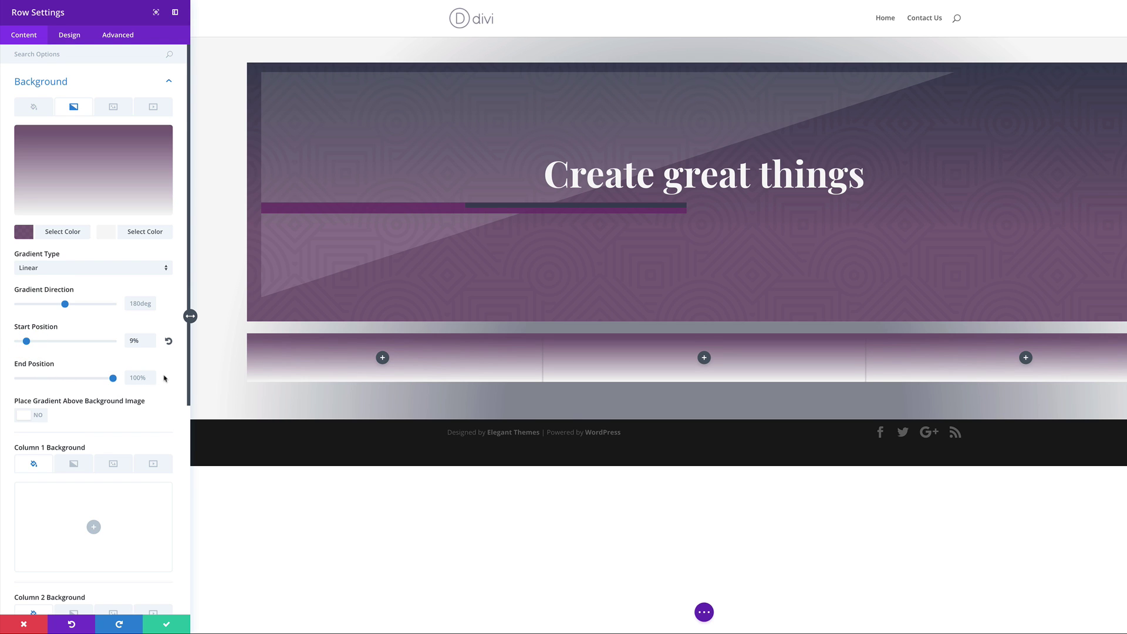
- Add the geometric pattern image from the media library as the row's background and blend it with Multiply
click(114, 110)
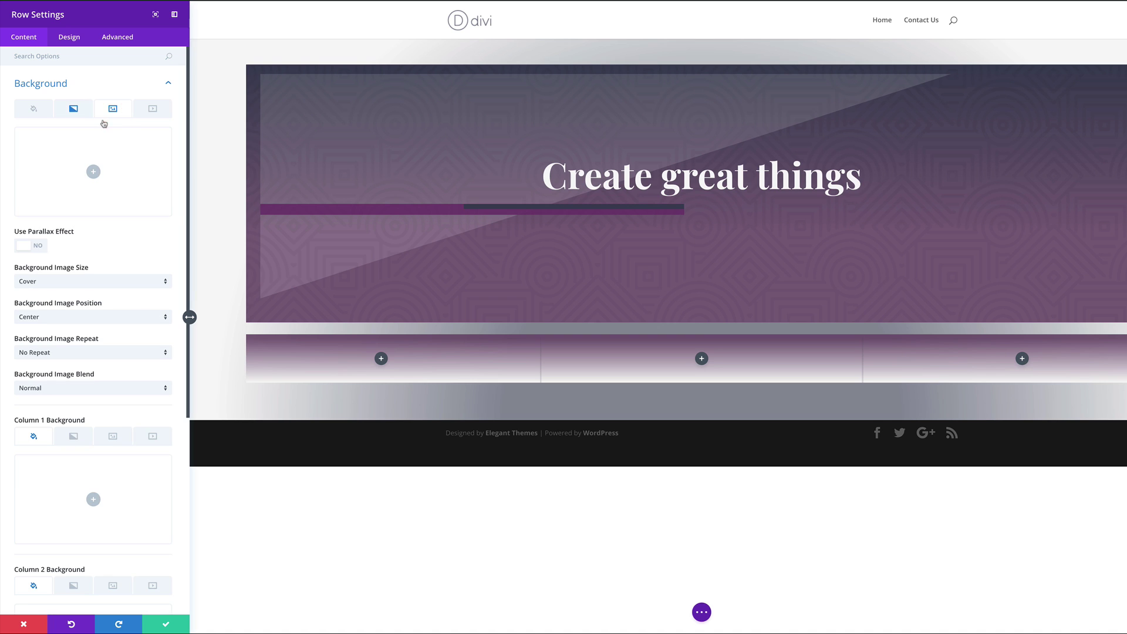
click(93, 170)
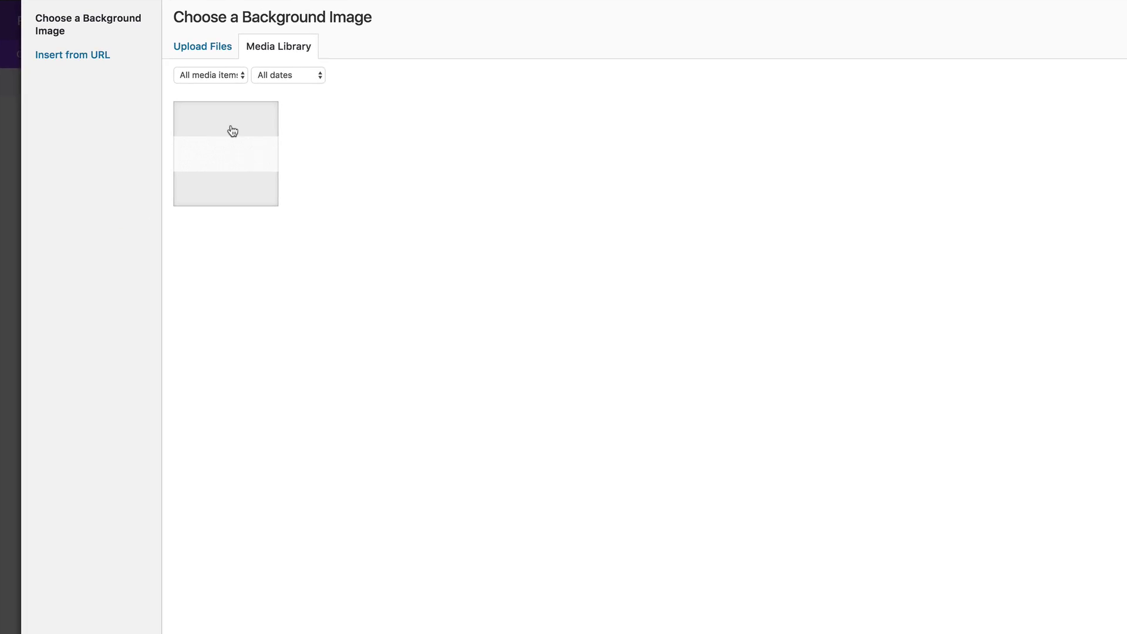
click(235, 151)
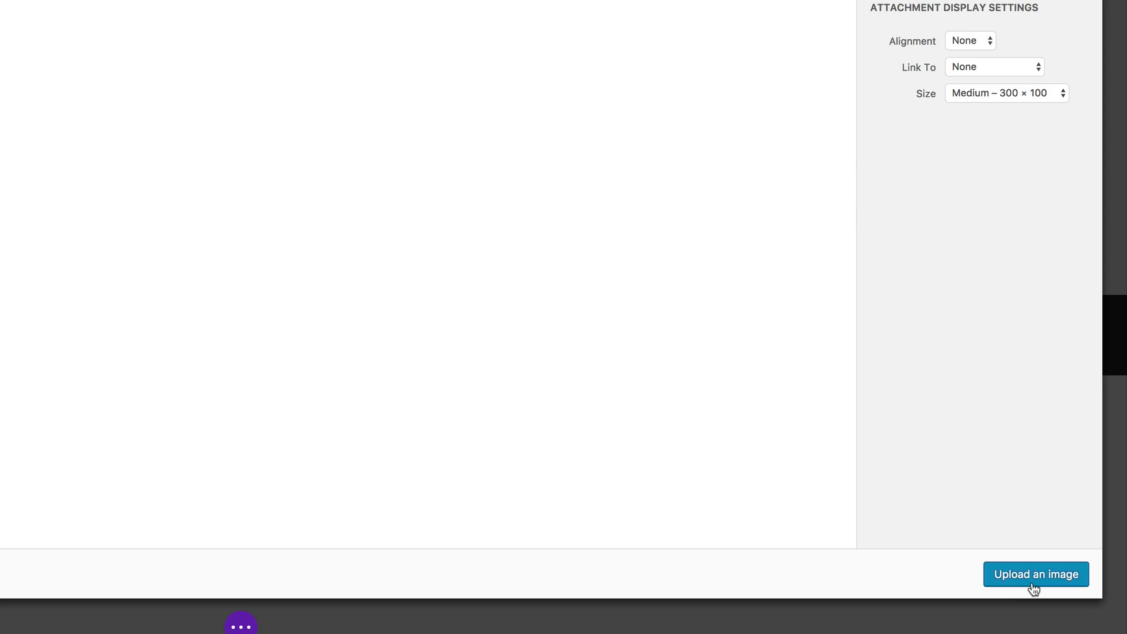
click(1032, 581)
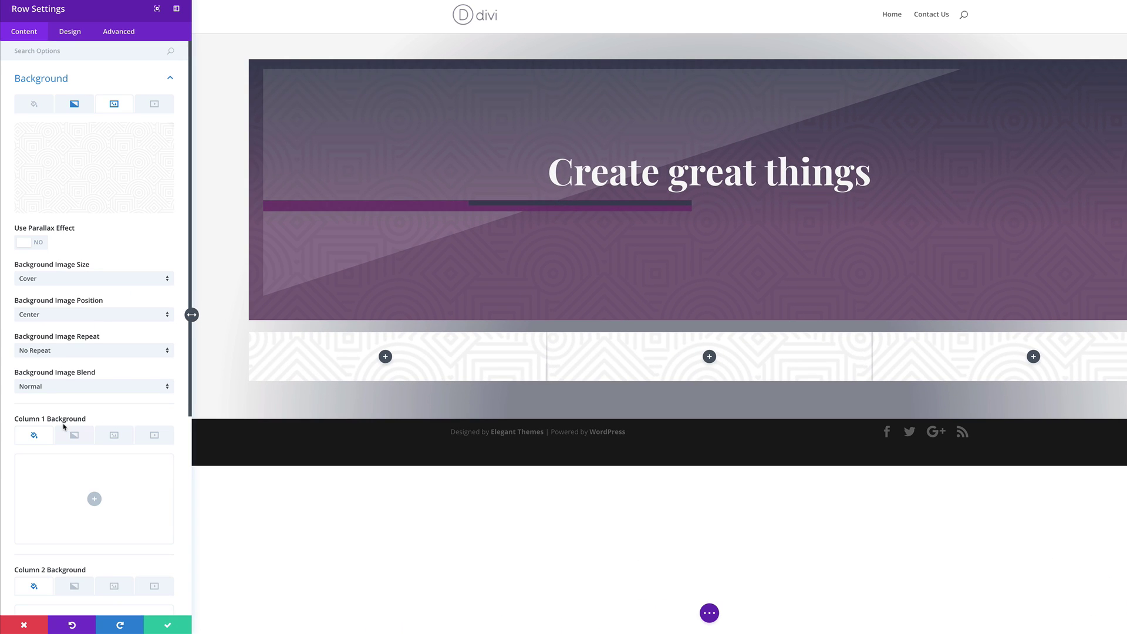
click(60, 386)
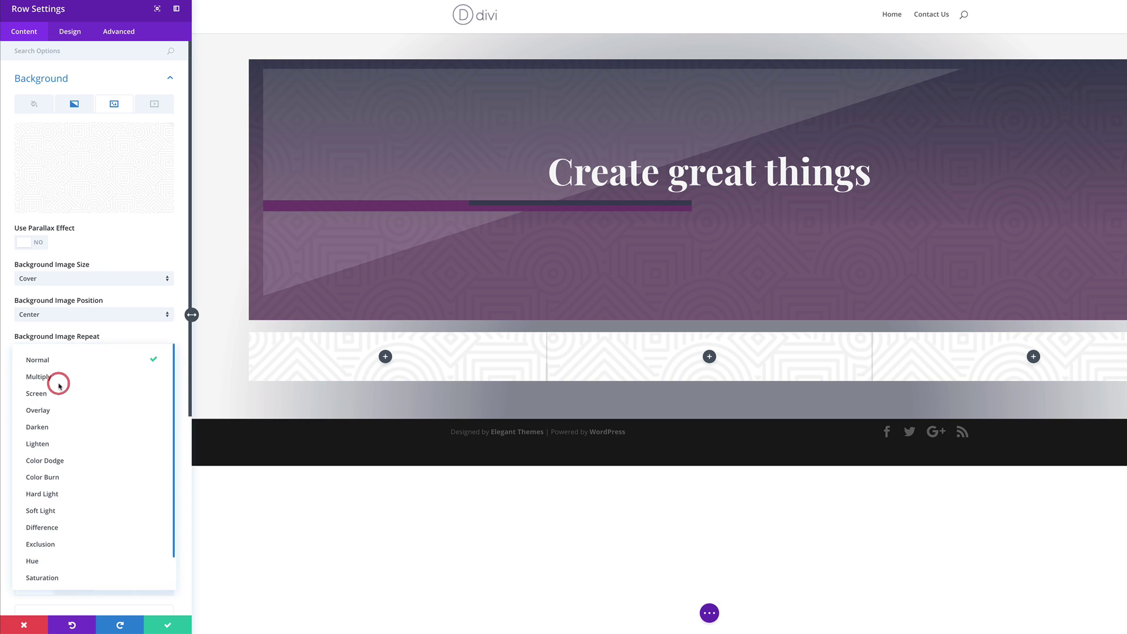
click(54, 381)
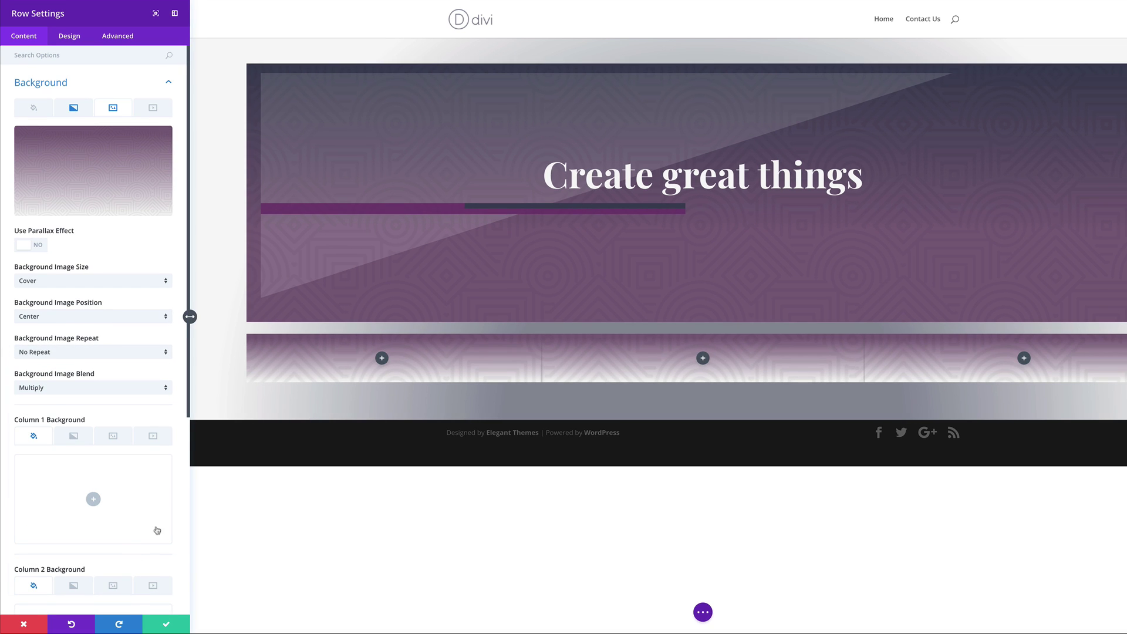
- Give column 1 of the row a very light grey background colour
scroll(165, 522, down, 5)
scroll(168, 518, down, 2)
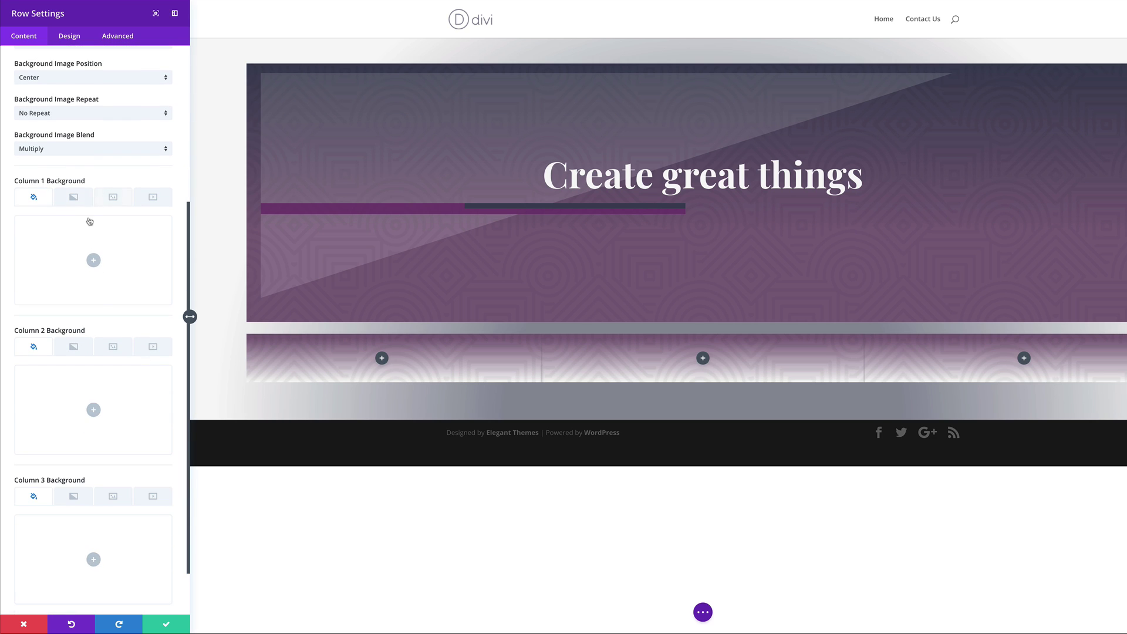
click(93, 260)
click(46, 228)
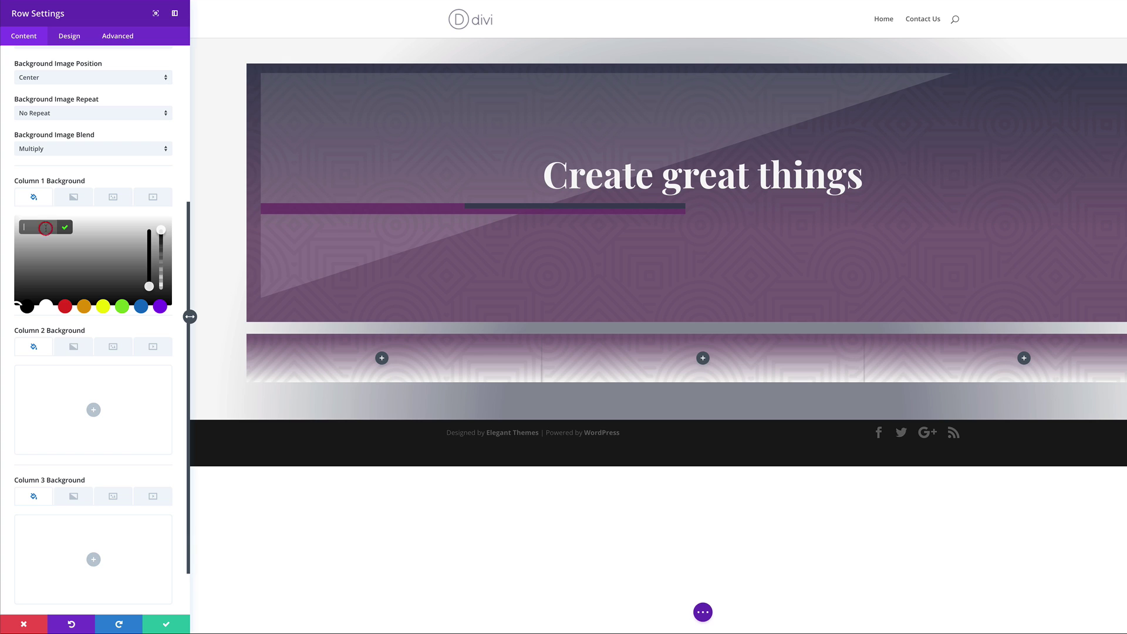
text(#e7e7e7)
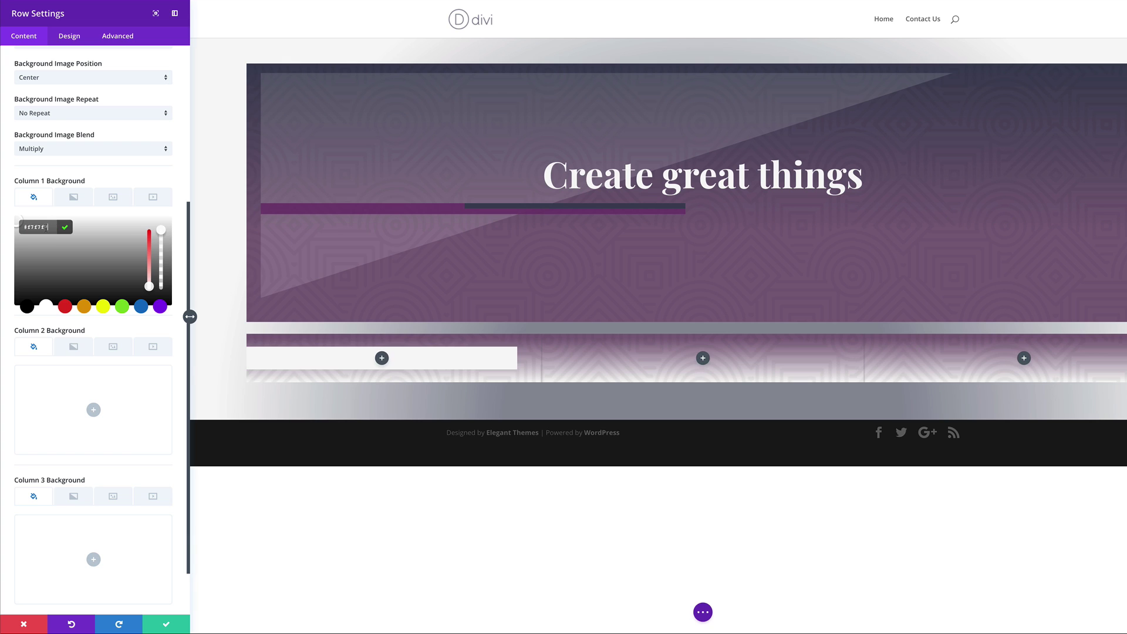
- Give columns 2 and 3 of the row the same very light grey background colour as column 1
click(93, 411)
click(37, 377)
text(#e7e7e7)
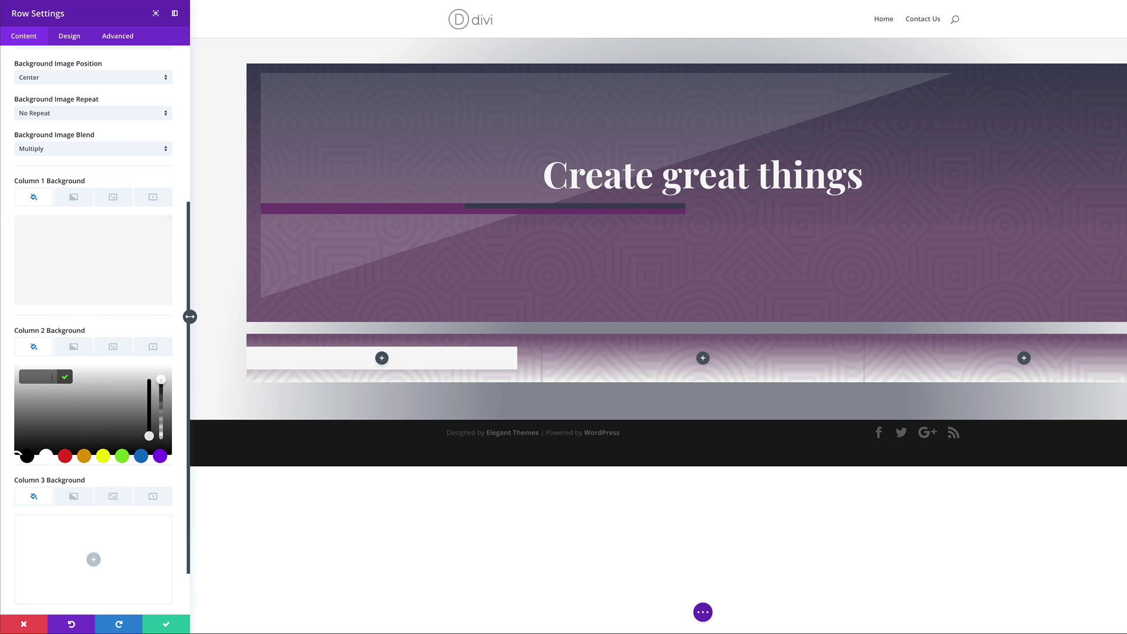
click(93, 560)
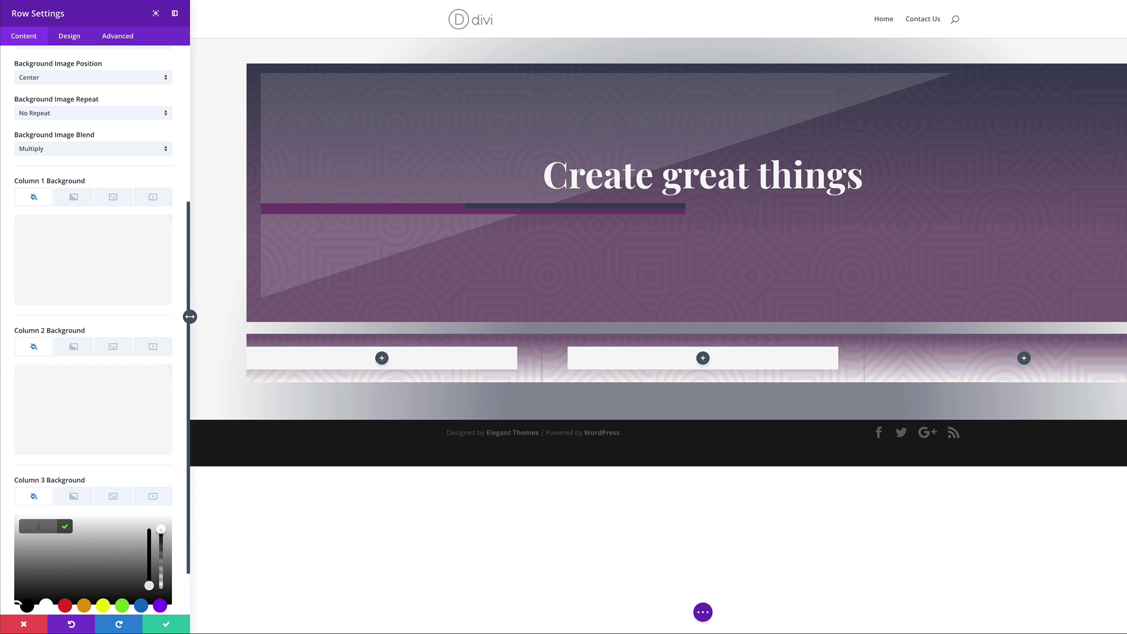
click(38, 526)
text(#e7e7e7)
scroll(94, 411, down, 1)
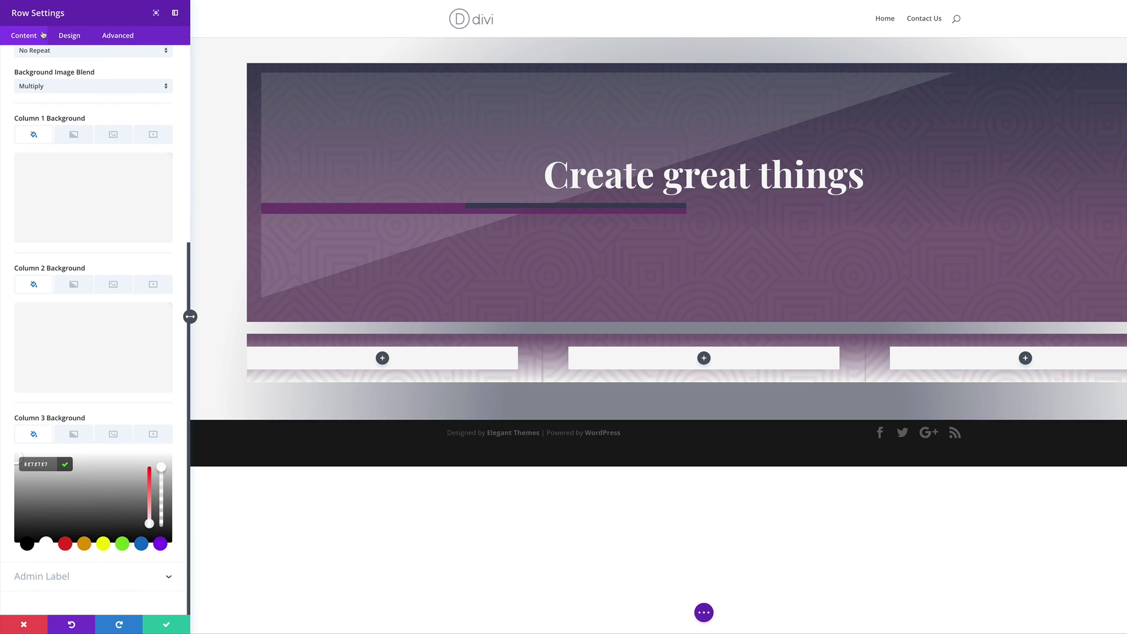
- Set the row's custom margin to 19px top, 200px right and 200px left
click(71, 38)
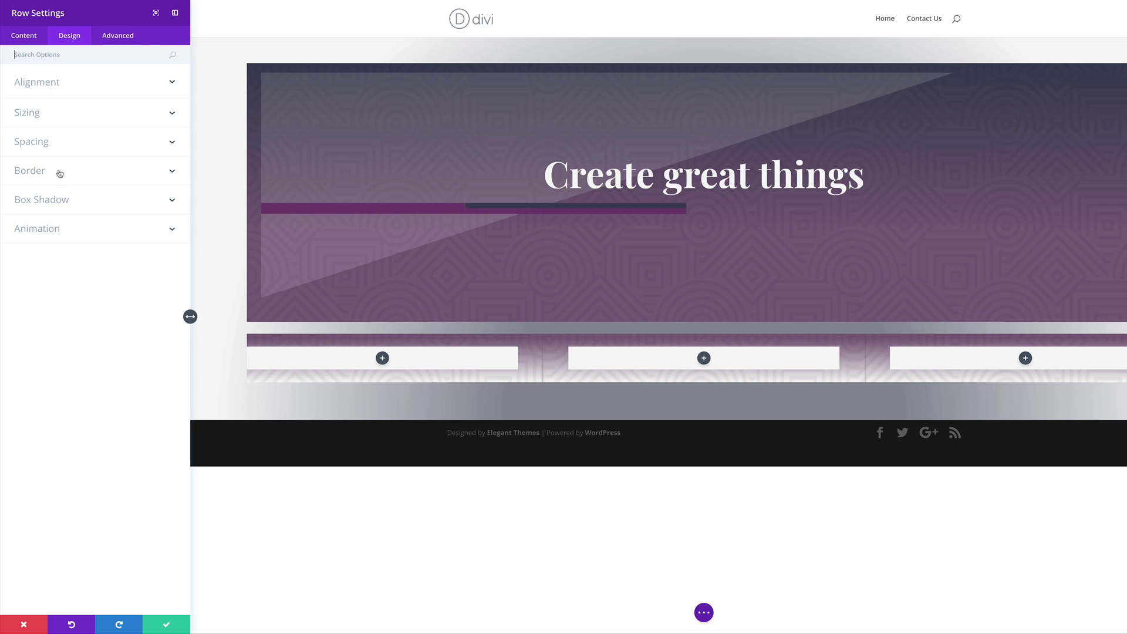
click(42, 145)
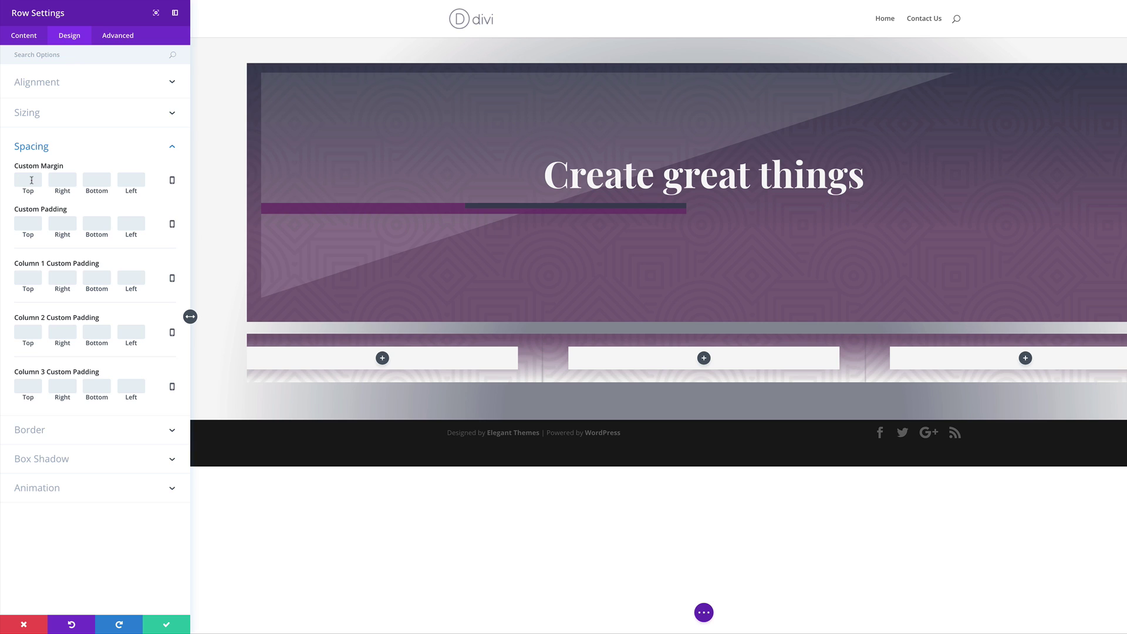
text(19)
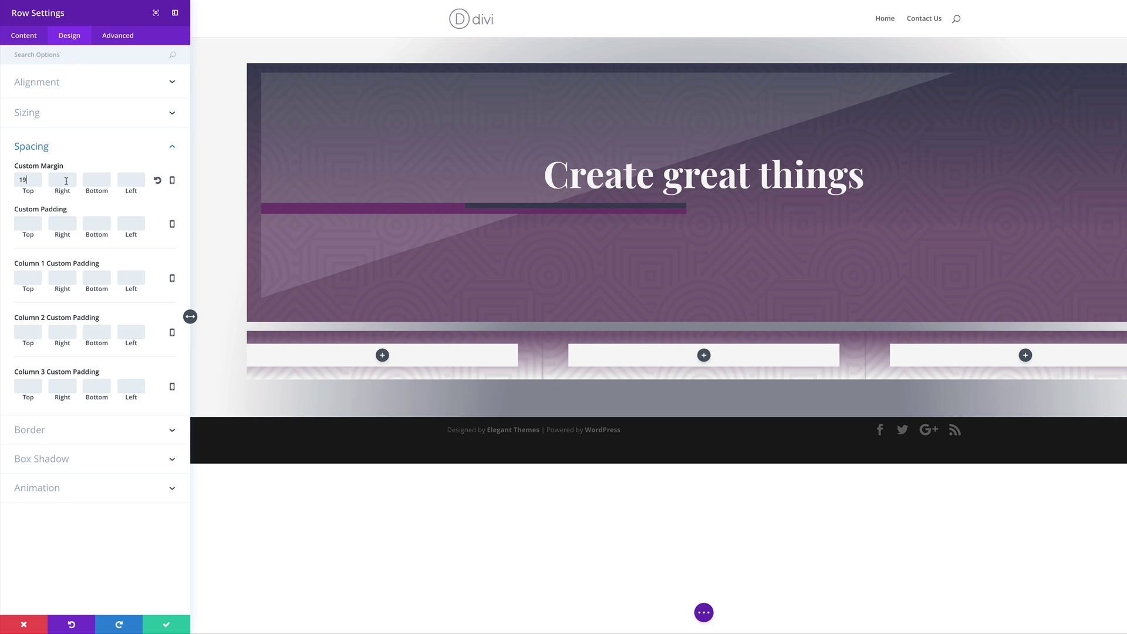
click(55, 179)
text(200)
click(130, 181)
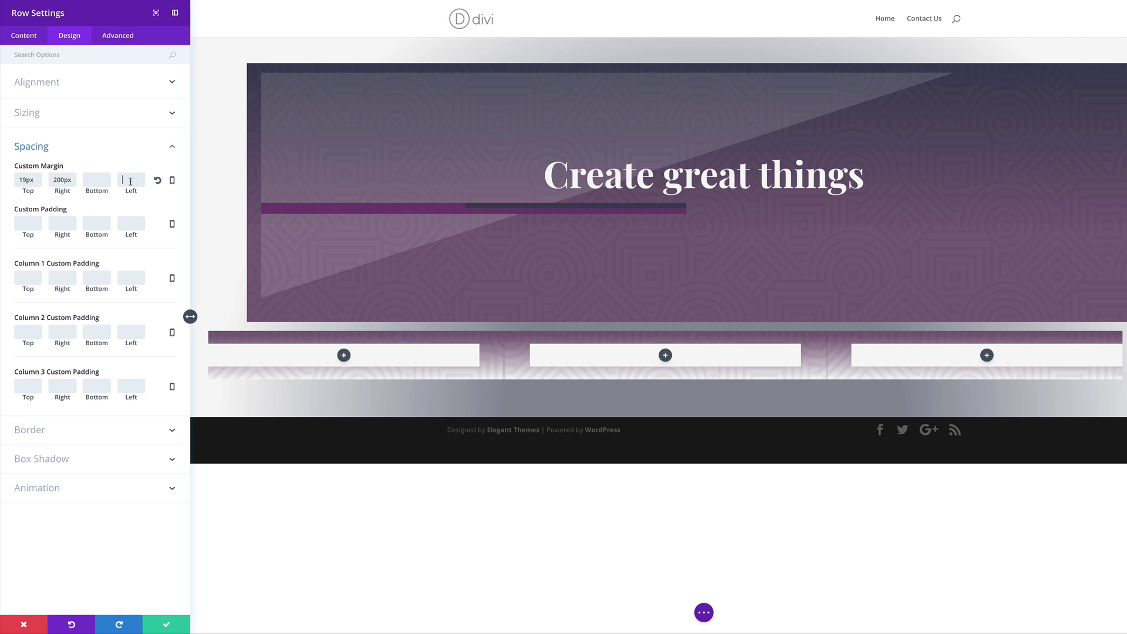
text(0)
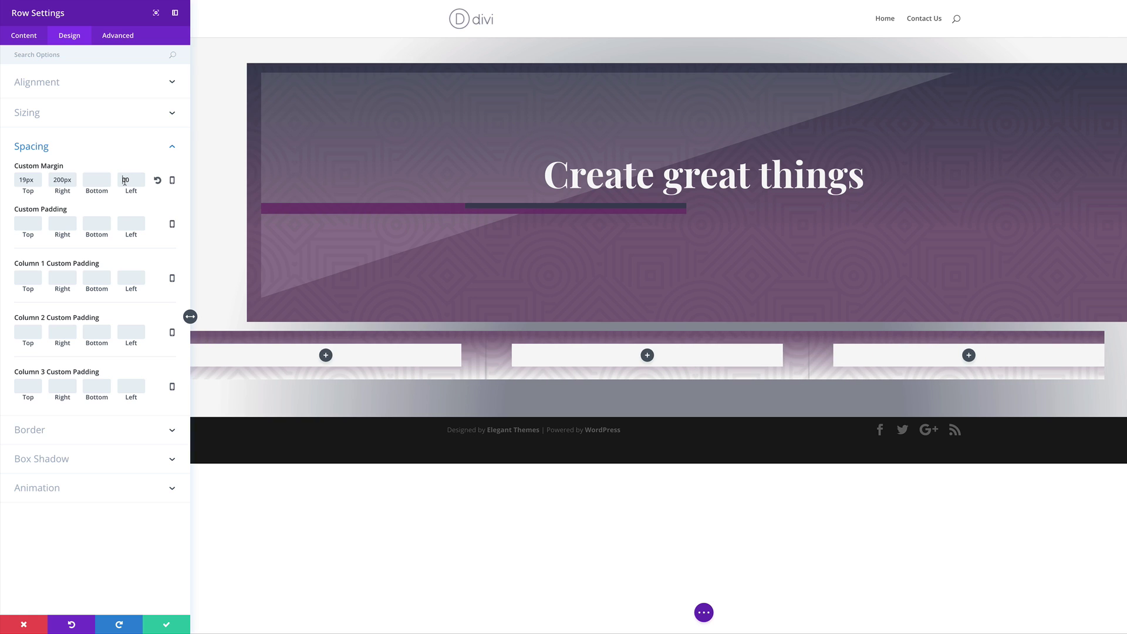
text(200)
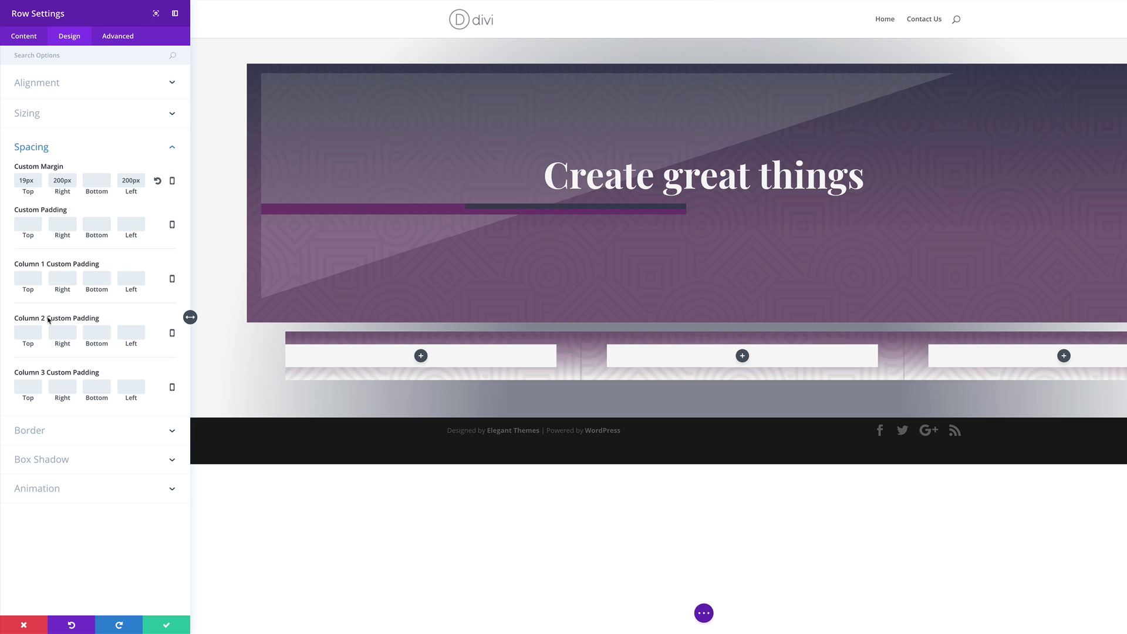
- Set column 1's custom padding to 30px on all four sides
click(32, 278)
text(30px)
click(62, 279)
text(30px)
click(93, 279)
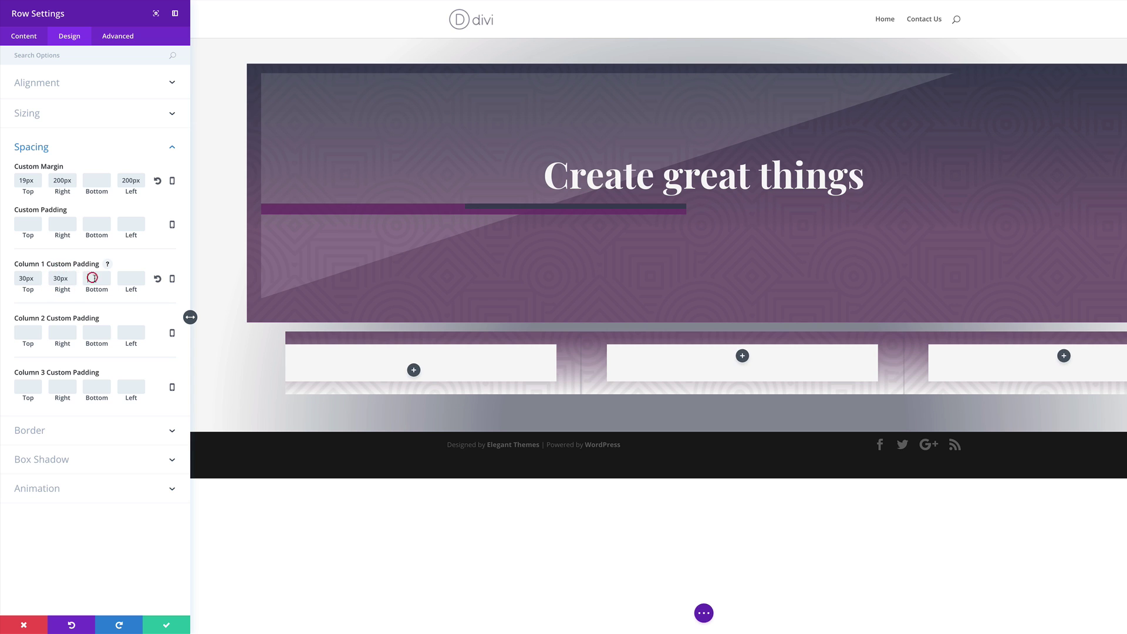
text(30px)
click(135, 278)
text(30px)
- Set column 2's custom padding to 30px on all four sides
click(28, 332)
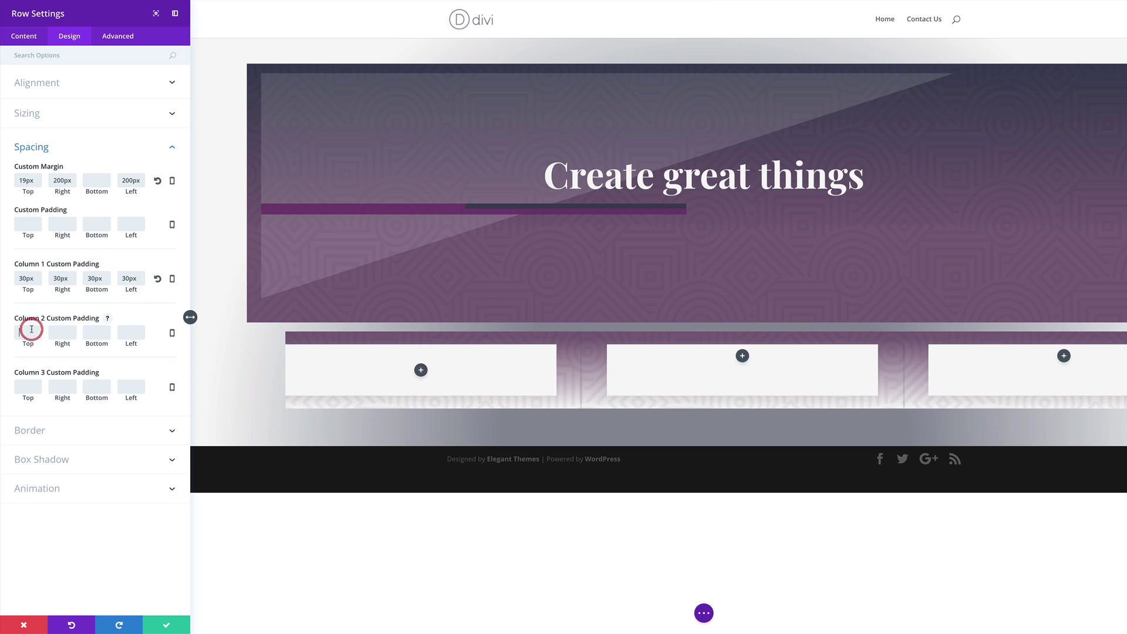
text(30px)
click(59, 332)
text(30px)
click(94, 333)
text(30px)
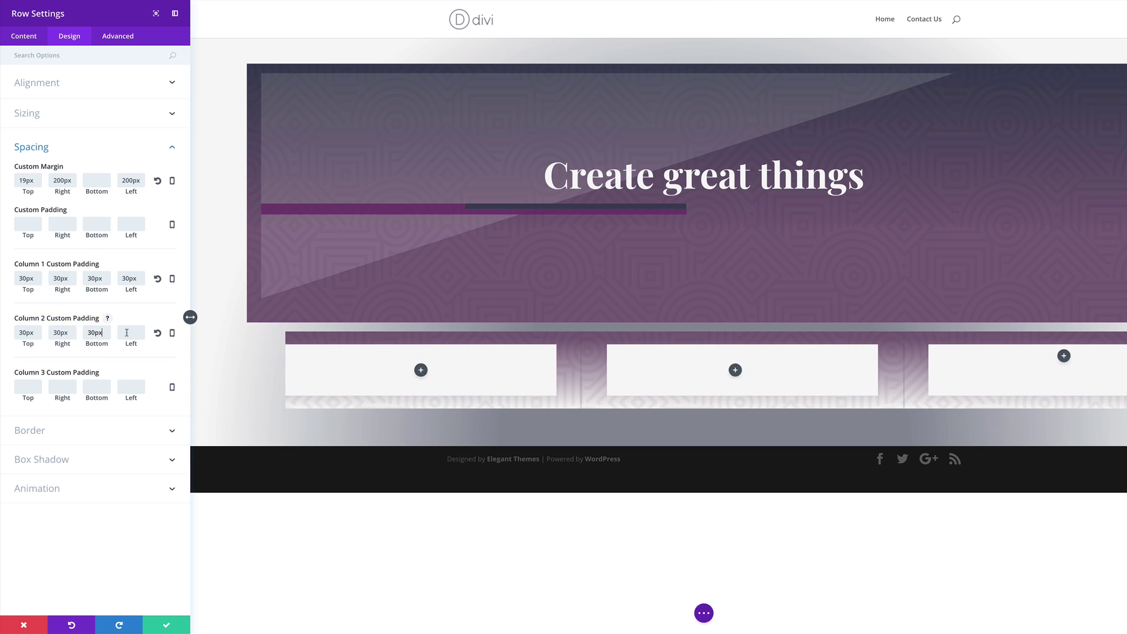
click(130, 333)
text(30px)
- Set column 3's custom padding to 30px on all four sides
click(26, 387)
text(30px)
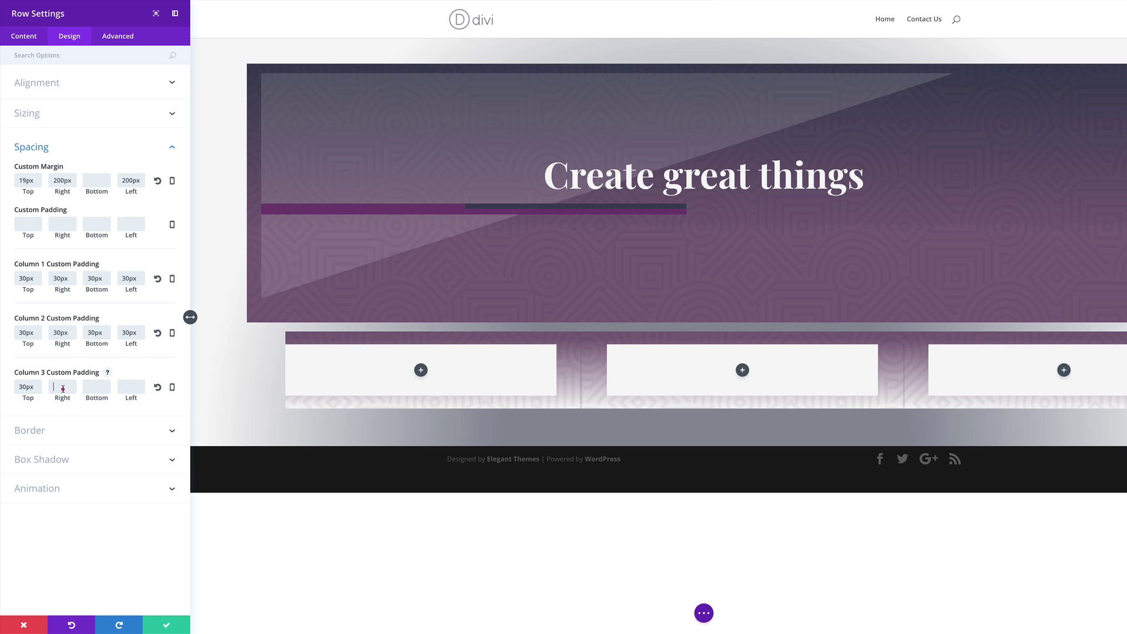
click(63, 386)
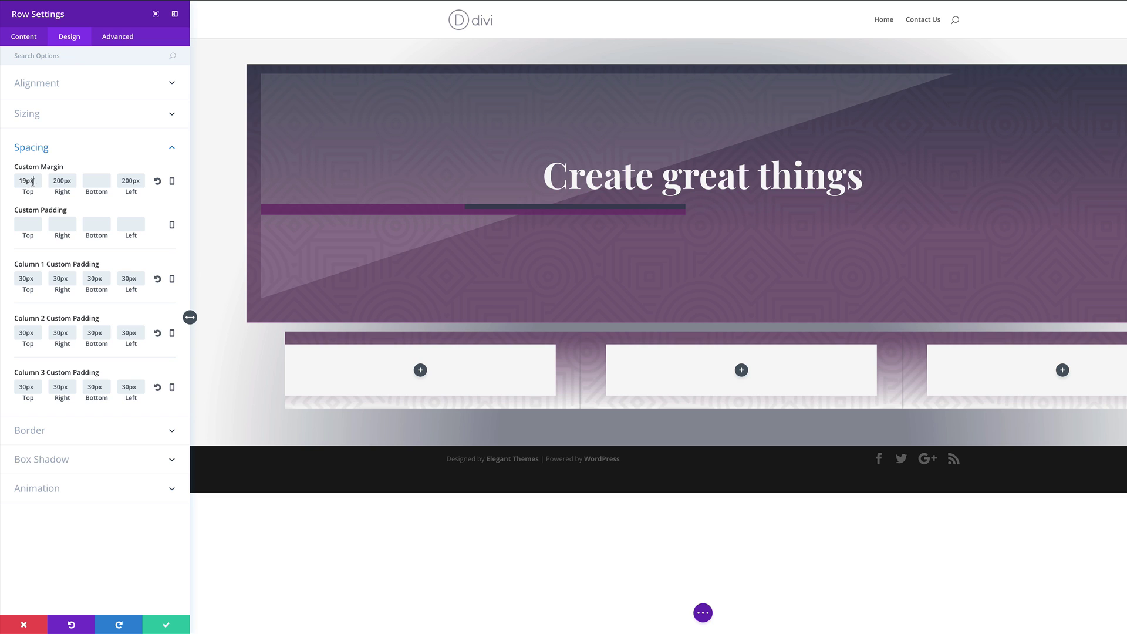
- Move the row's custom margin values into its custom padding (19px top, 200px right, 200px left) and save the row settings
double_click(32, 180)
key(ctrl+x)
click(29, 224)
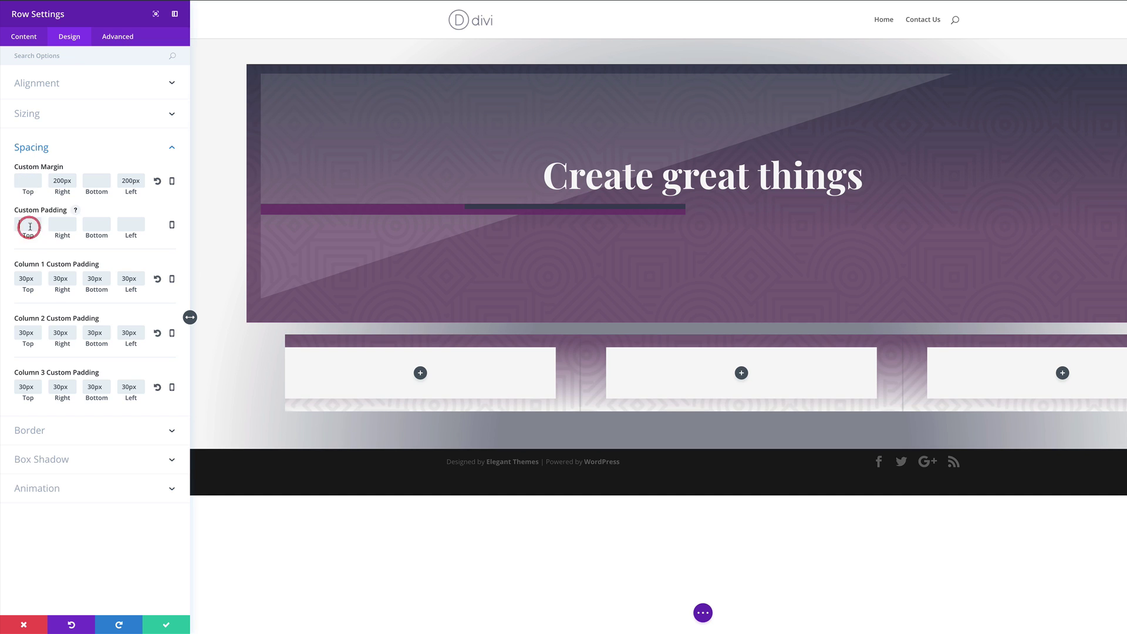
key(ctrl+v)
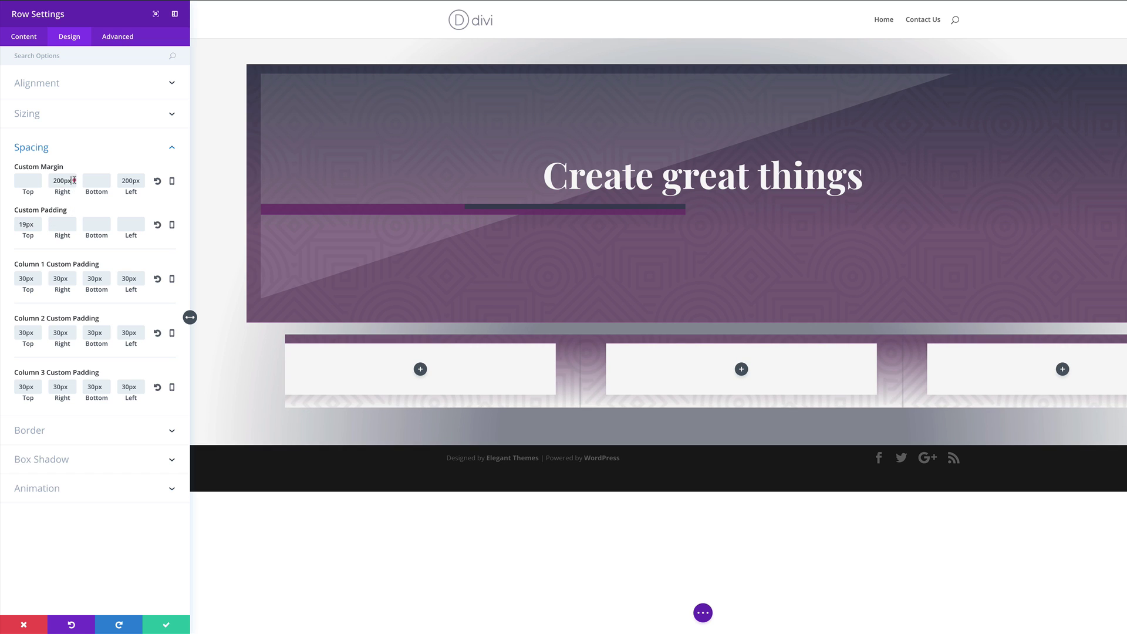
double_click(74, 180)
key(ctrl+x)
click(59, 224)
key(ctrl+v)
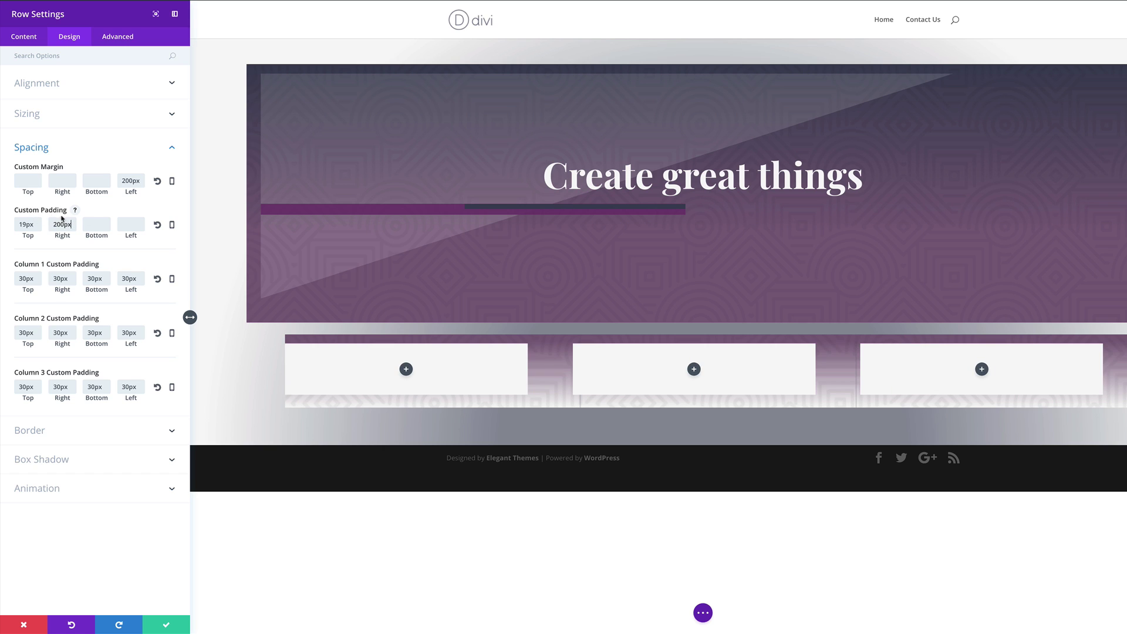
double_click(139, 180)
key(ctrl+x)
click(130, 225)
key(ctrl+v)
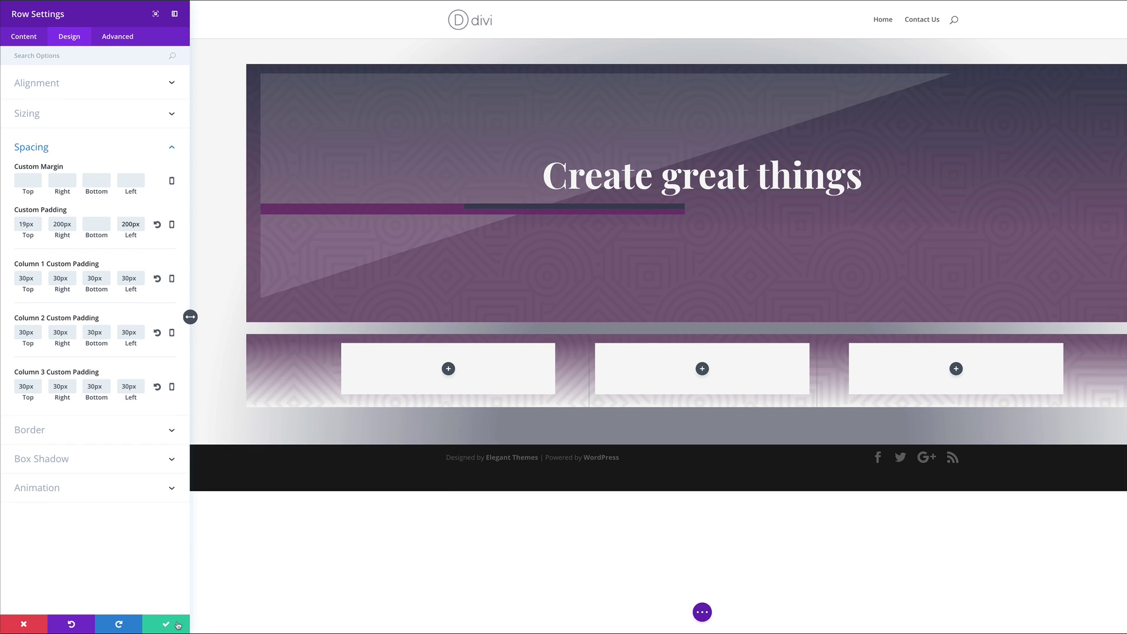
click(166, 624)
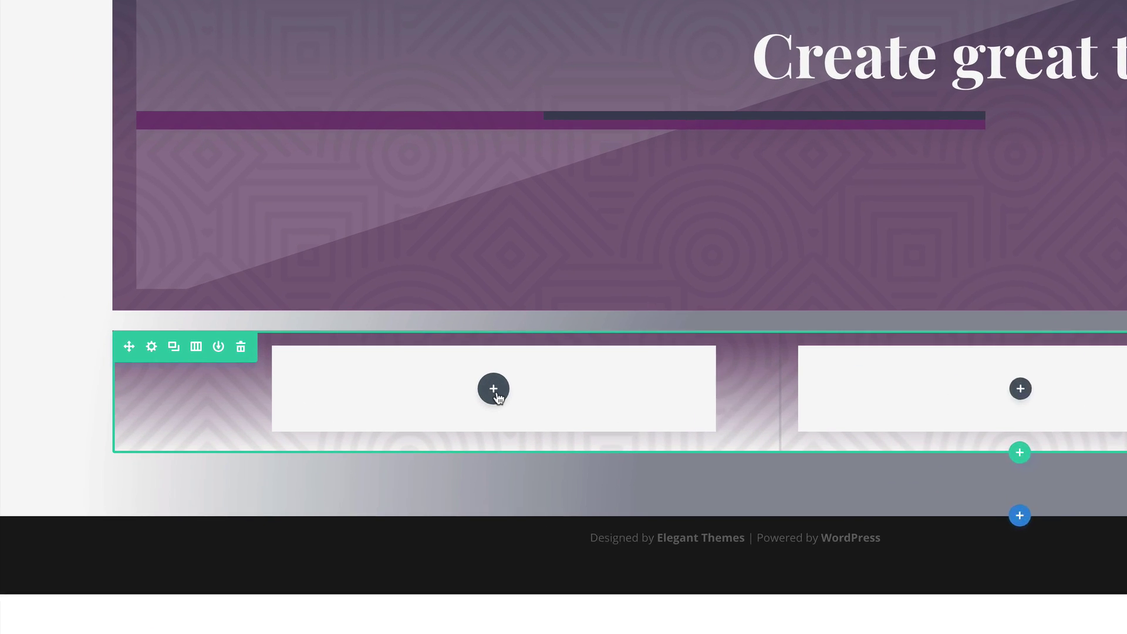
- Insert a Text module into the first column of the three-column row
click(294, 375)
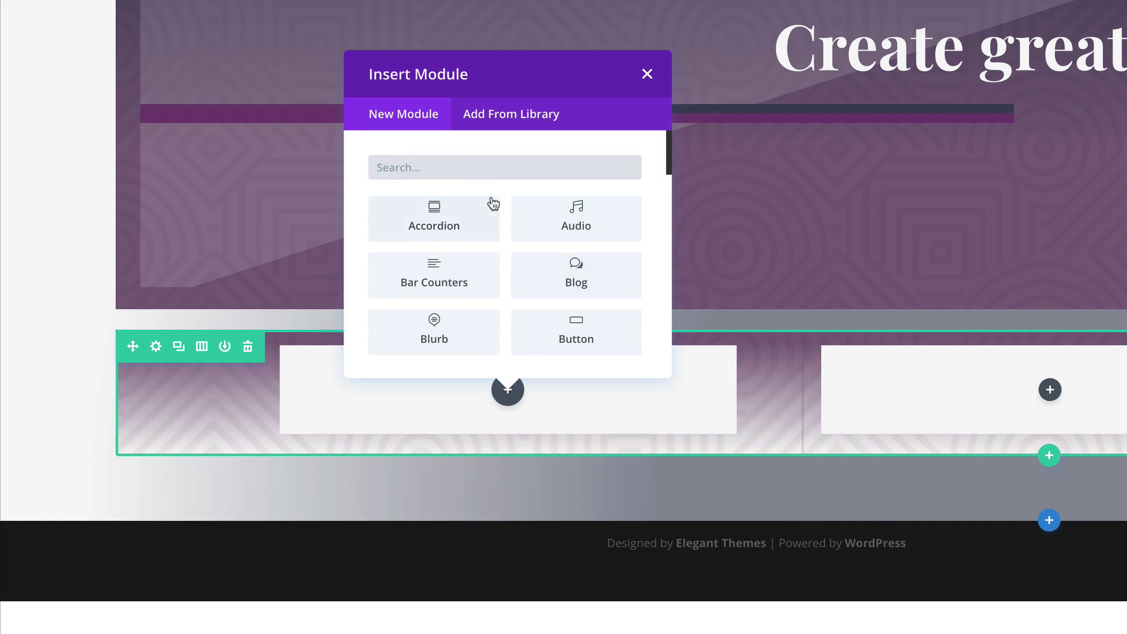
click(492, 167)
text(text)
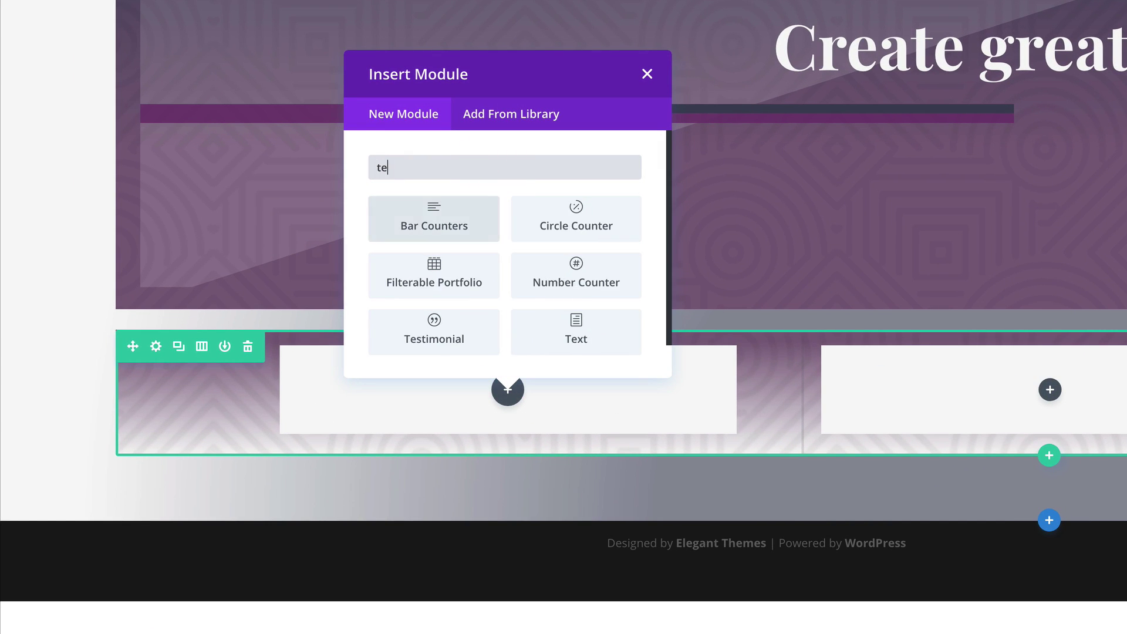
click(471, 231)
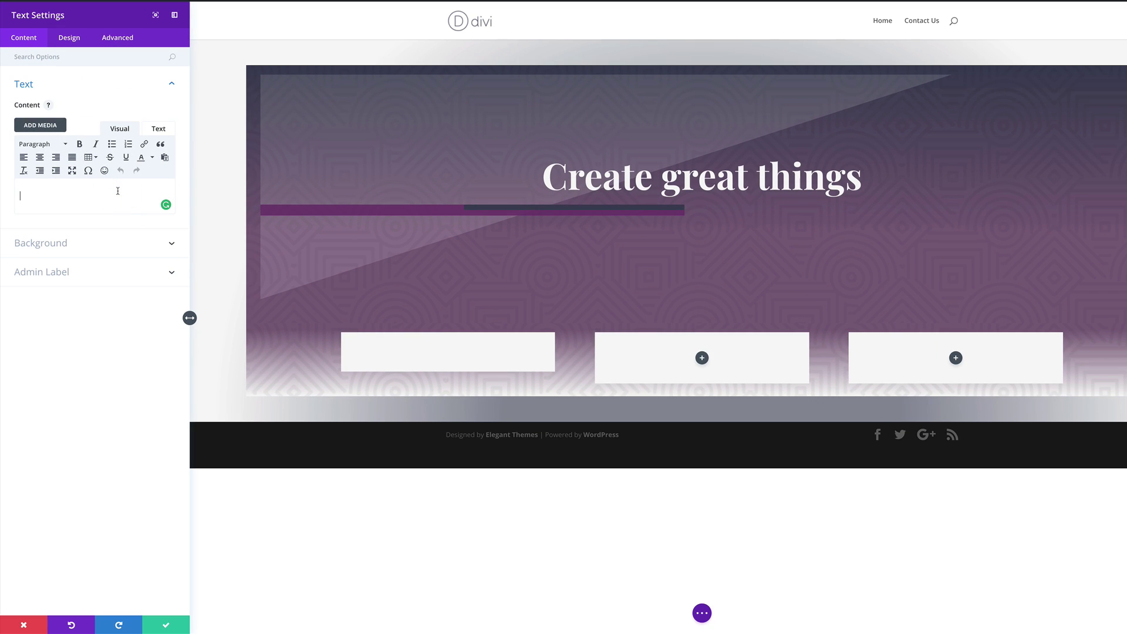
- Enter "Lorem ipsum" as the text module's content and format it as Heading 1
key(ctrl+v)
triple_click(69, 197)
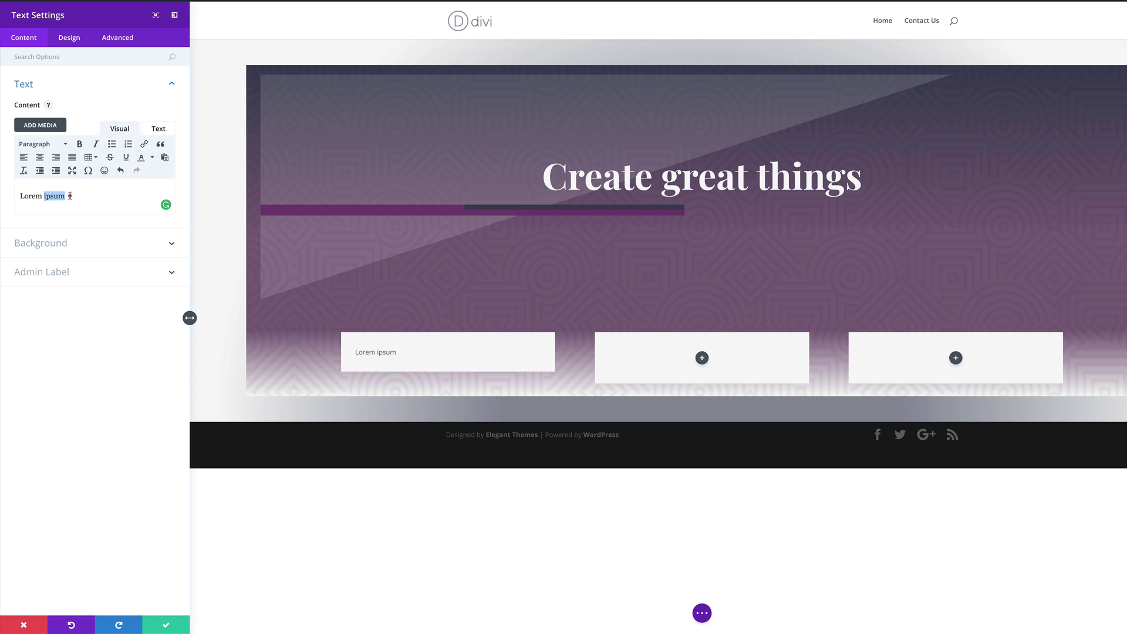
click(51, 144)
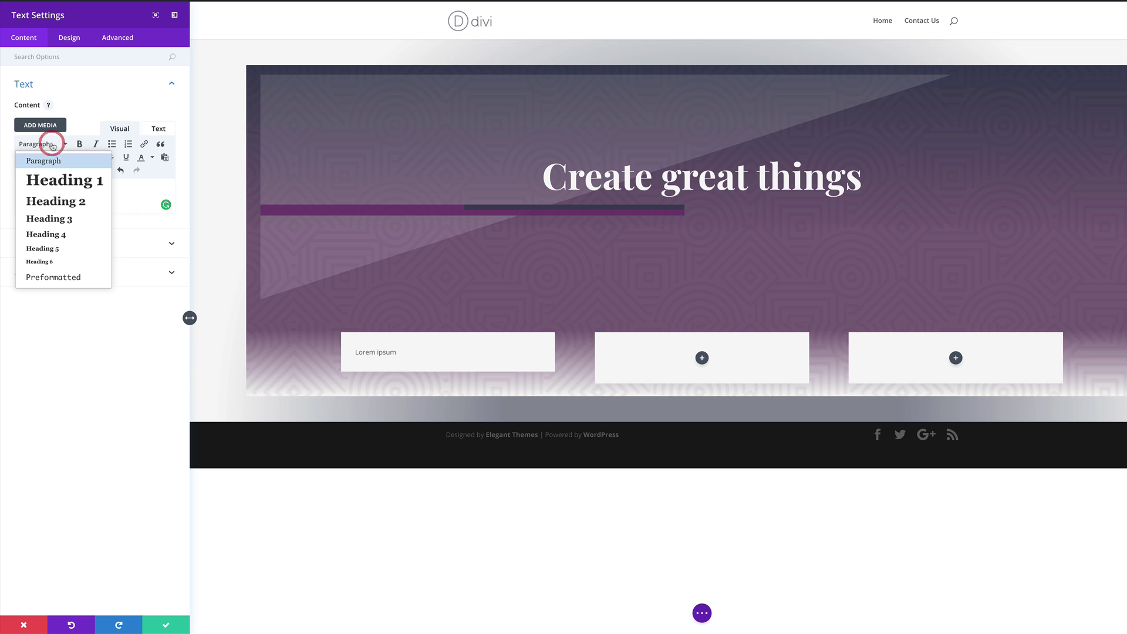
click(67, 184)
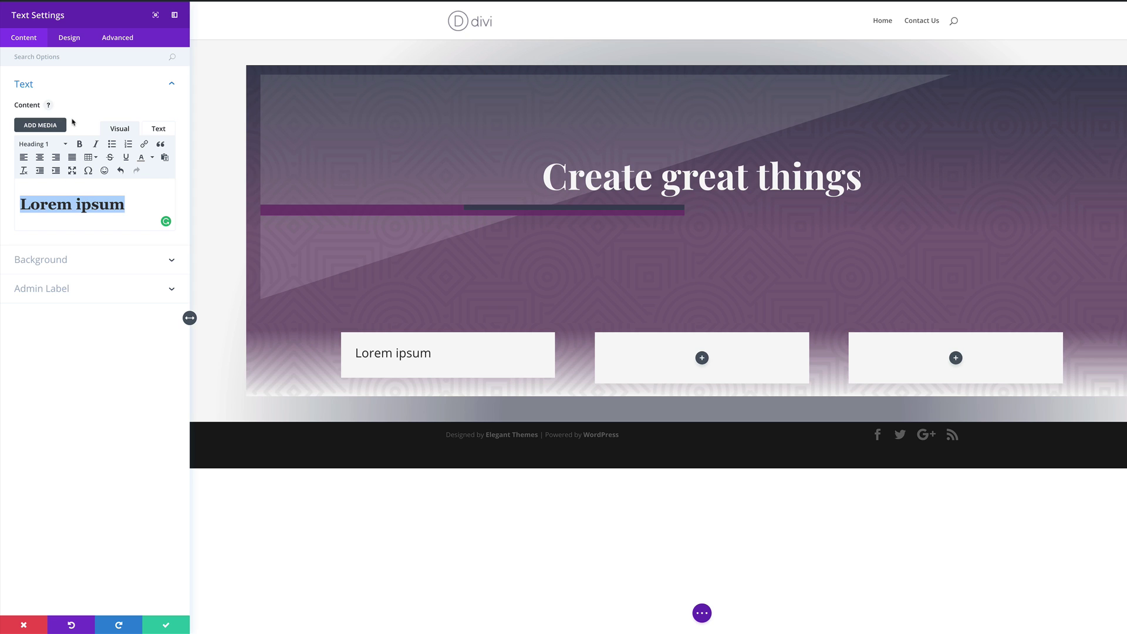
- Set the text module's H1 heading font to Raleway
click(73, 38)
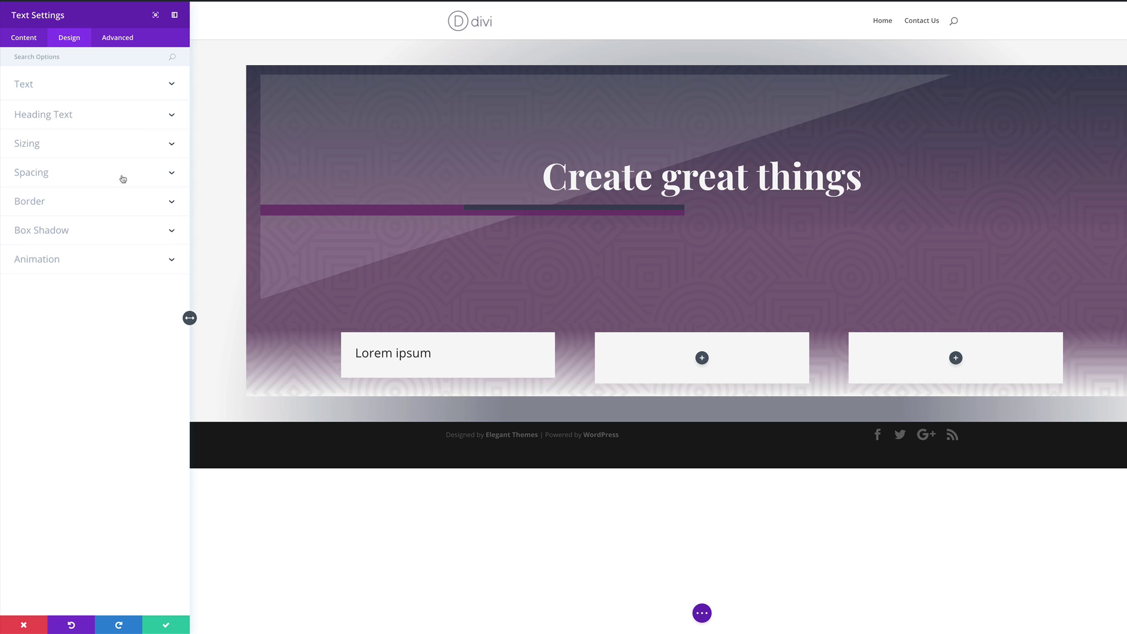
click(69, 117)
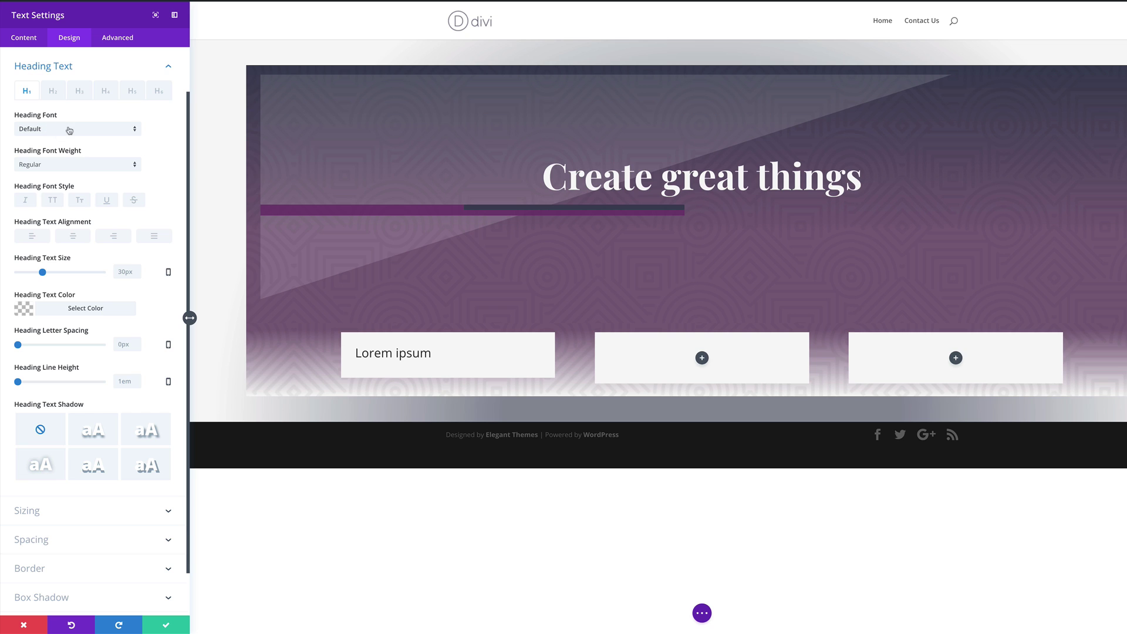
click(69, 129)
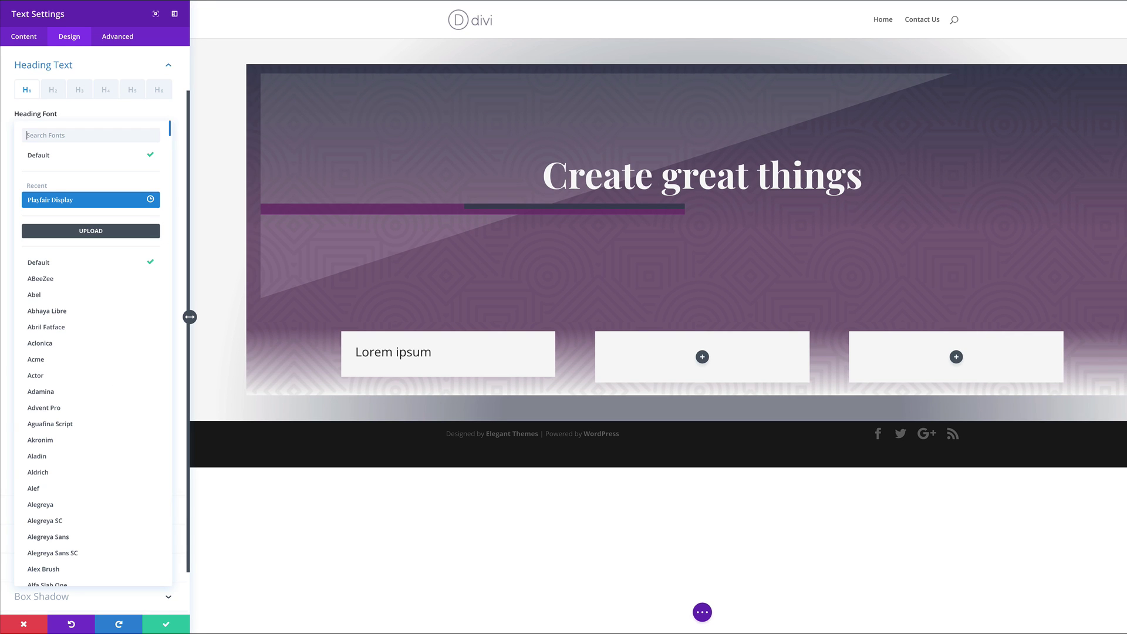
text(ra)
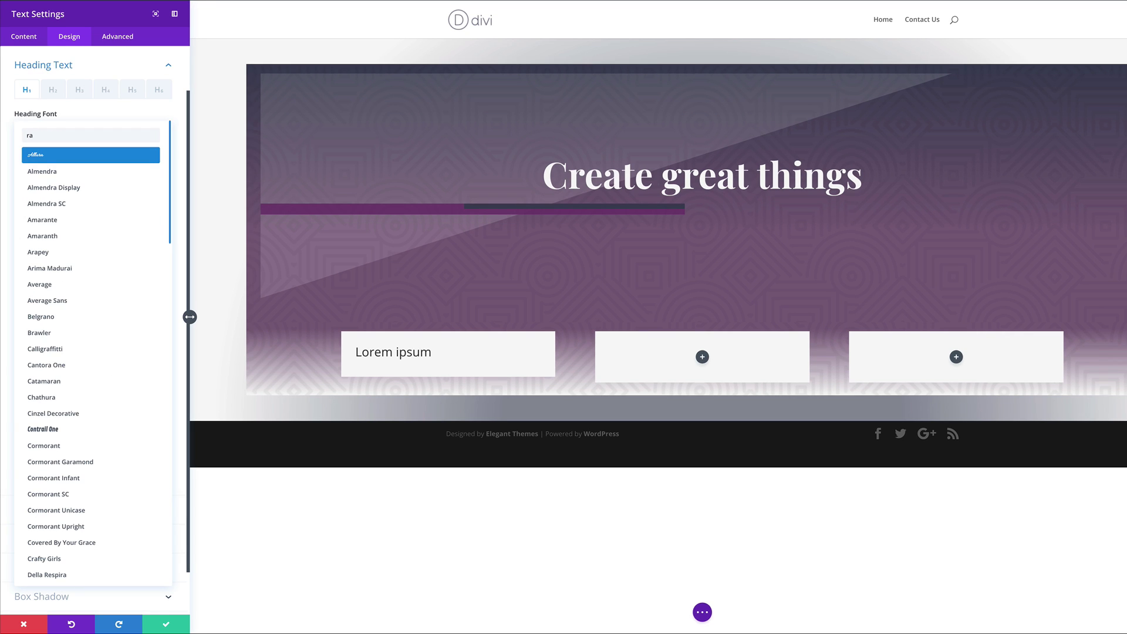
text(le)
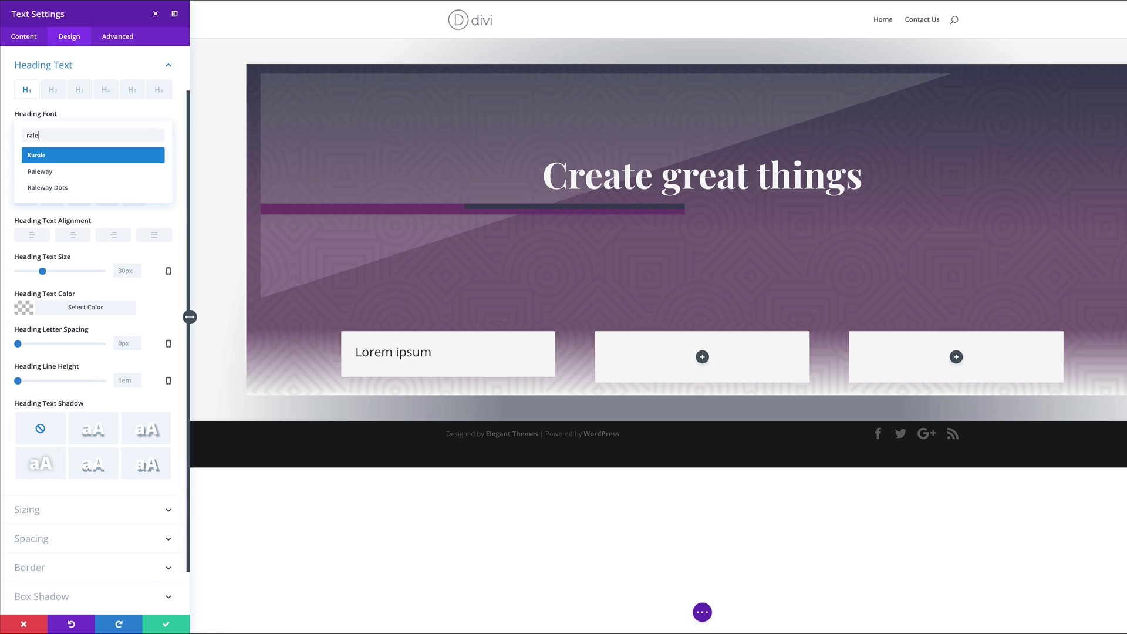
click(41, 170)
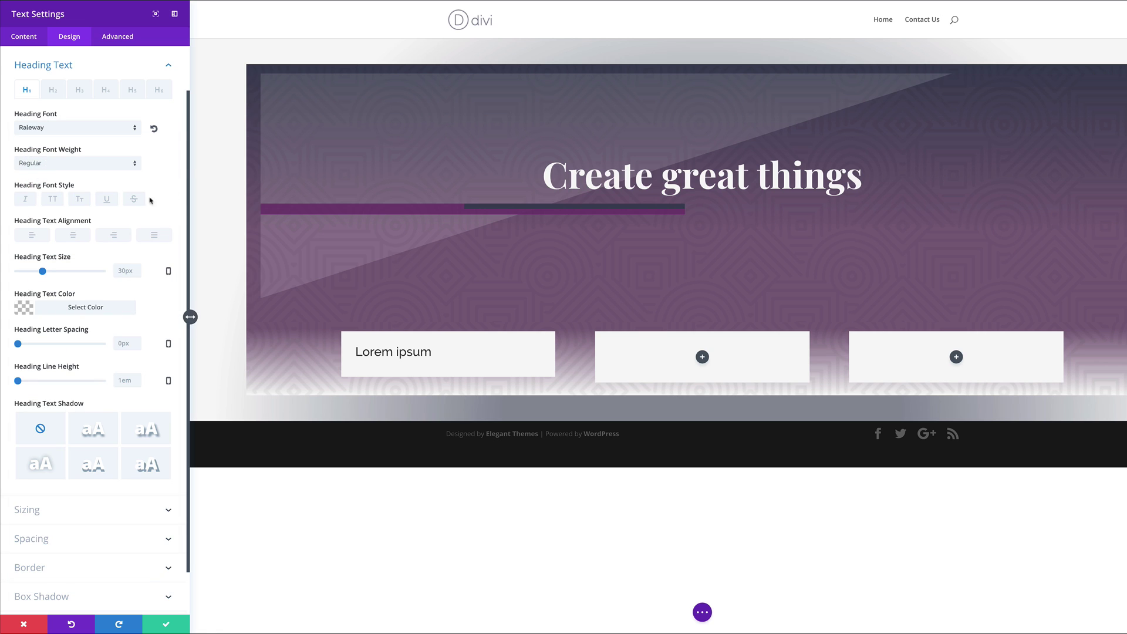
- Make the H1 heading uppercase and set its font weight to Bold
click(53, 199)
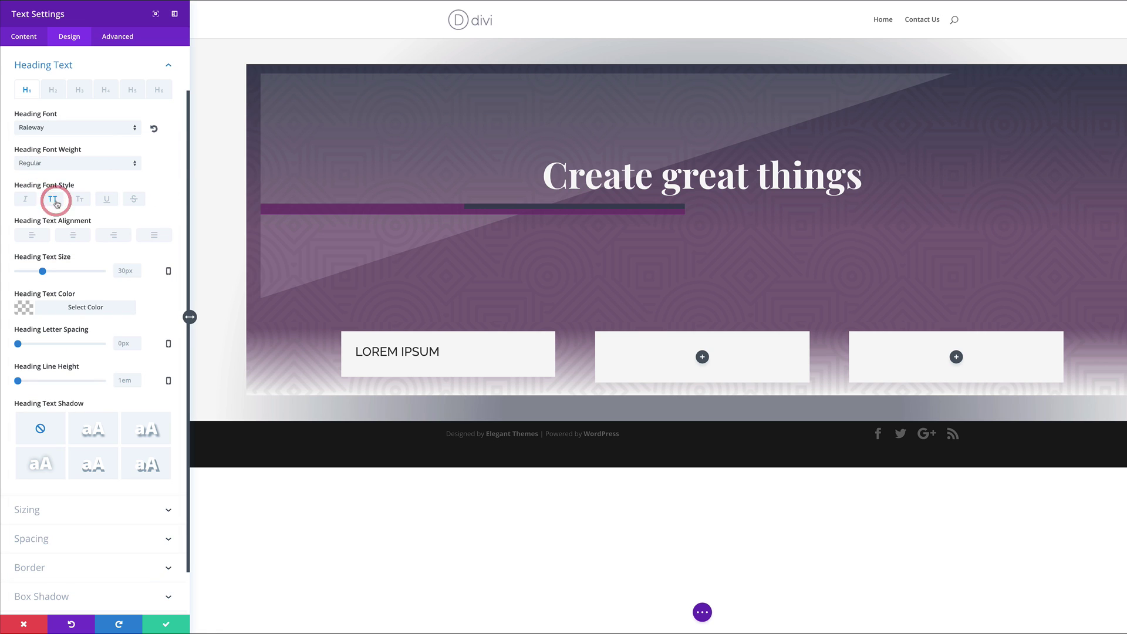
click(121, 272)
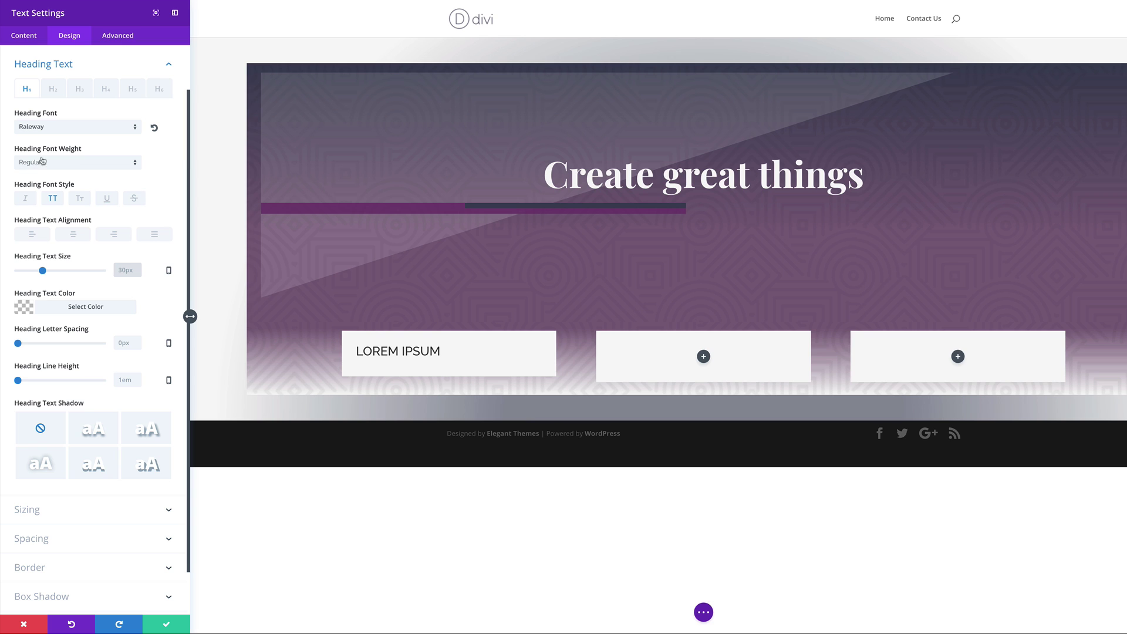
click(58, 162)
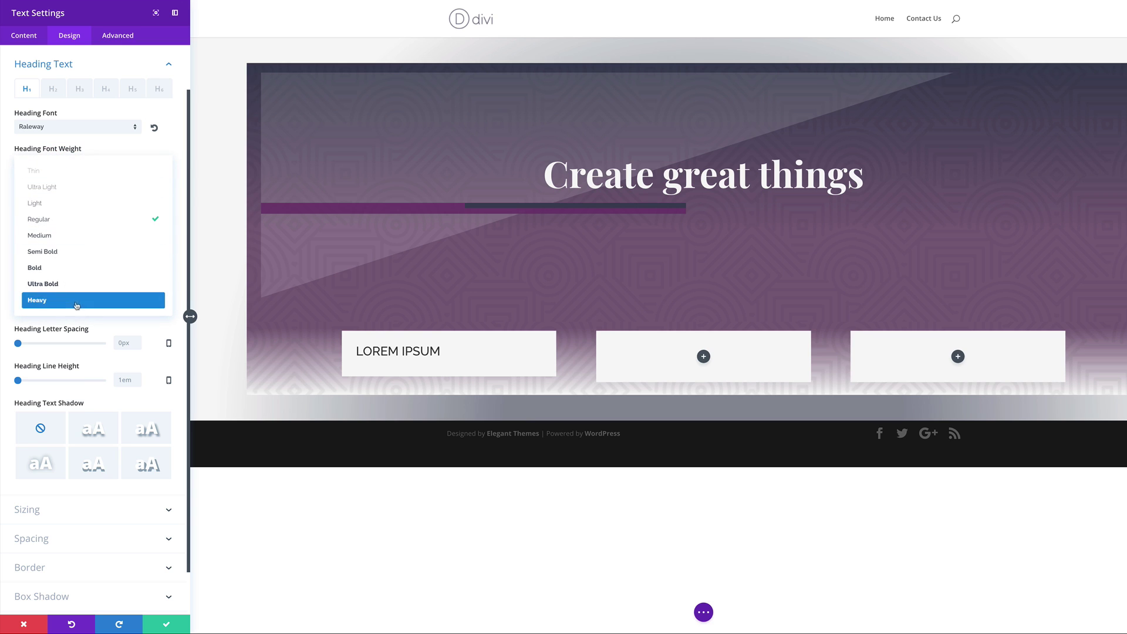
click(70, 268)
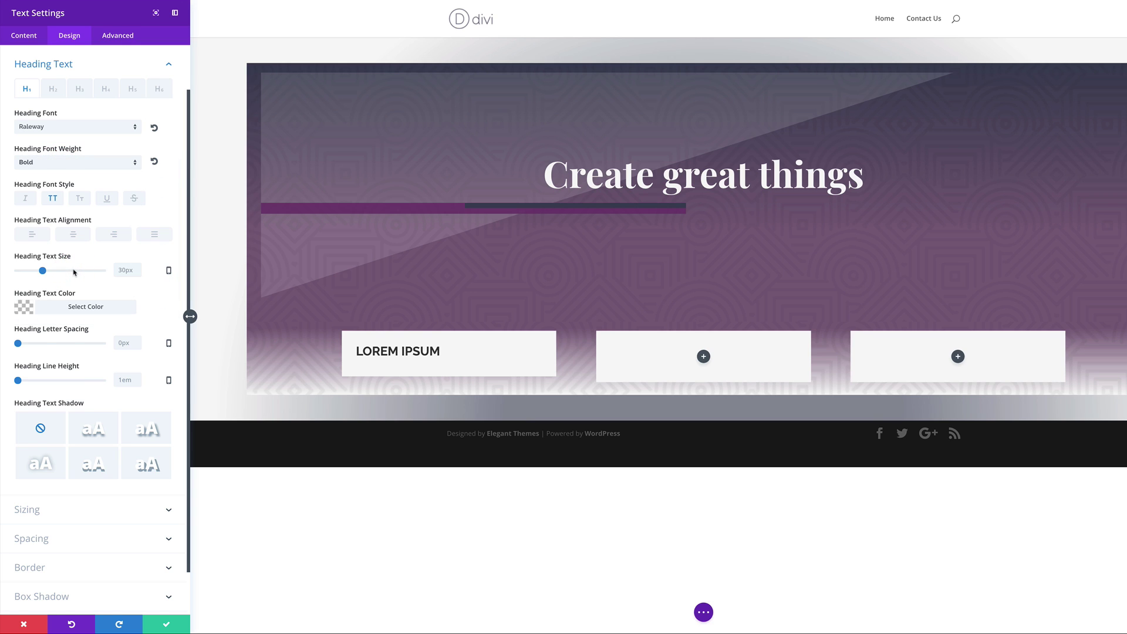
- Center the H1 heading, set its line height to 1.7em, and save the text module
click(73, 237)
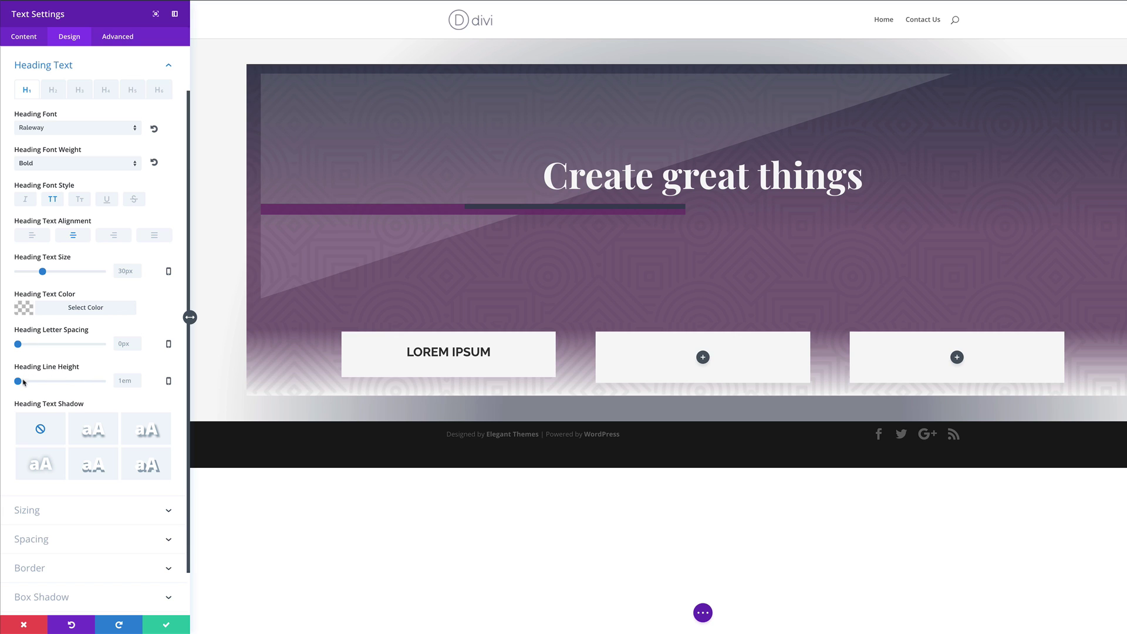
drag(18, 382, 47, 385)
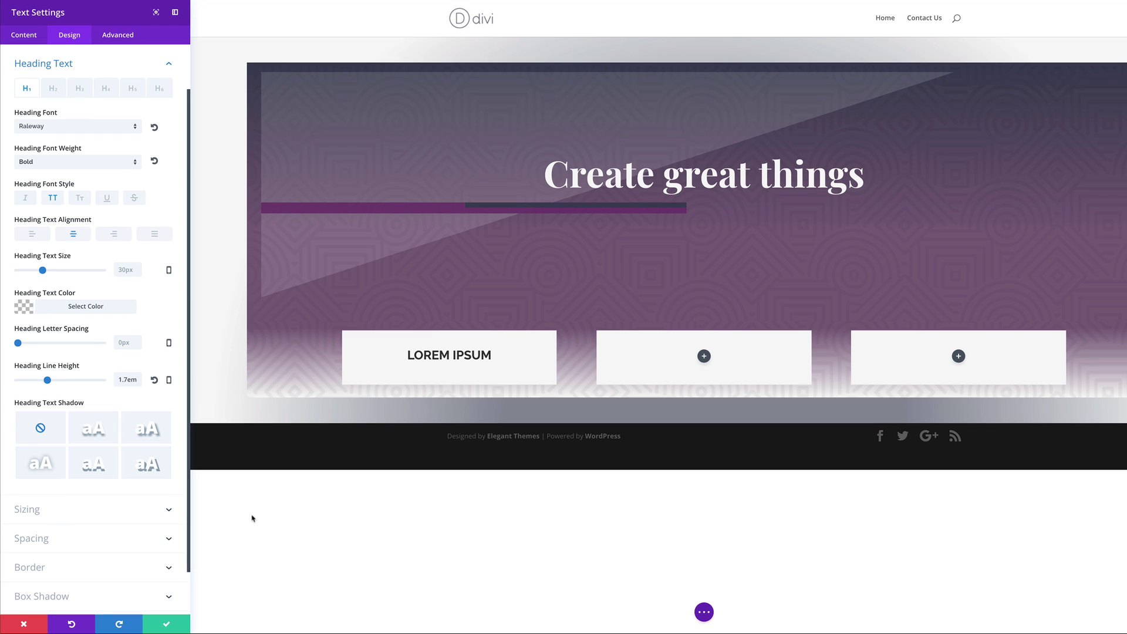
click(166, 625)
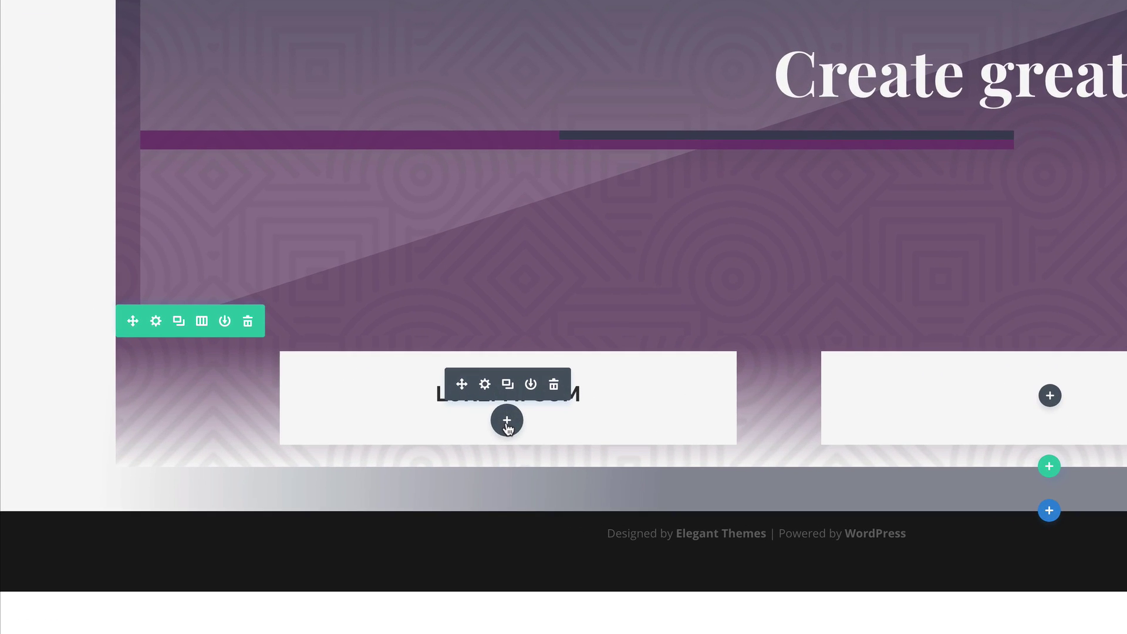
- Insert a Text module below the first column's heading and fill it with two Lorem ipsum paragraphs starting "Lorem ipsum dolor sit amet"
click(507, 421)
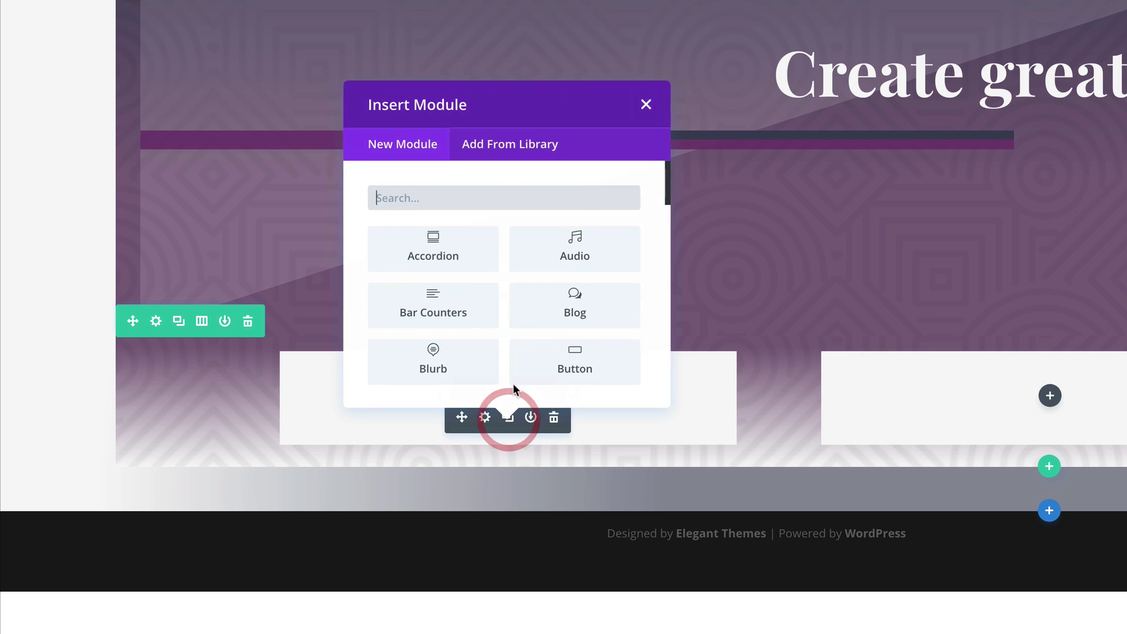
click(479, 200)
text(text)
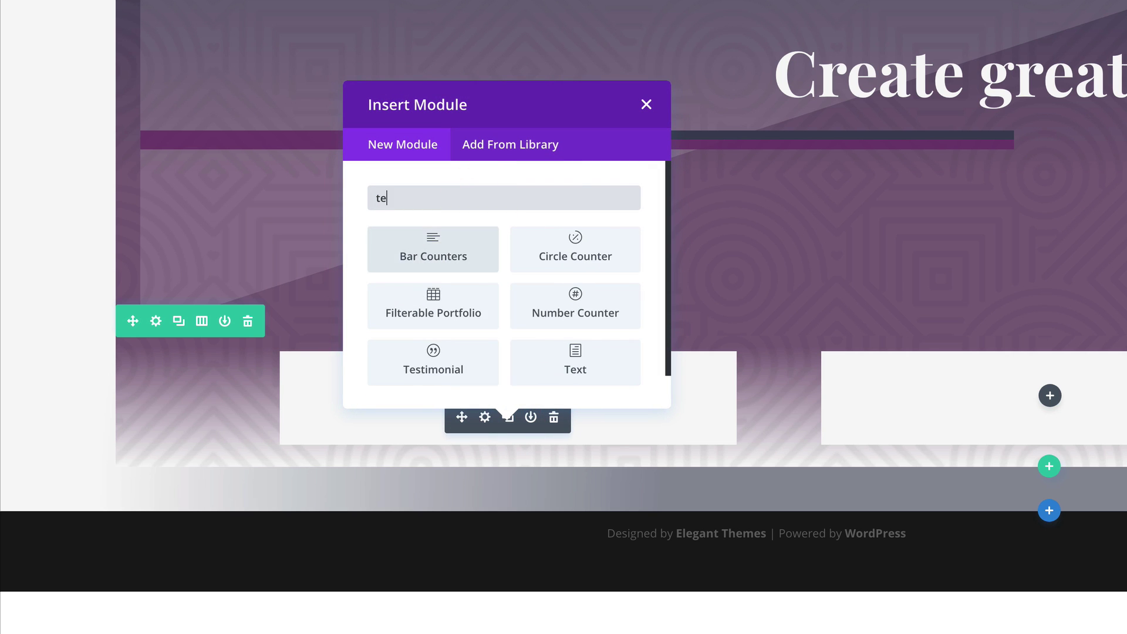
click(477, 262)
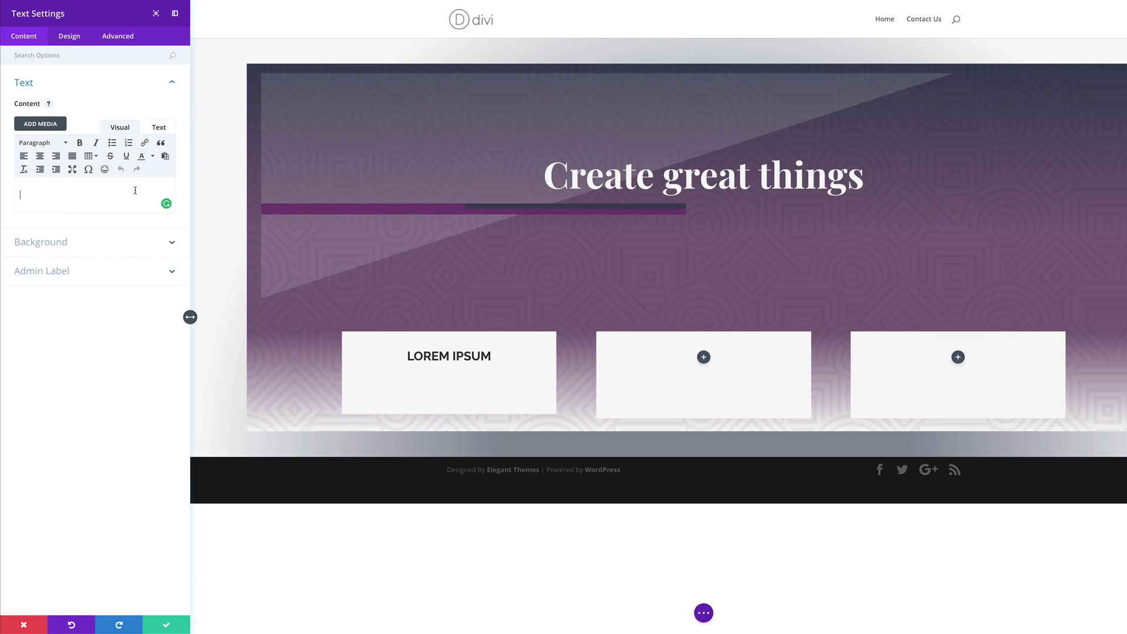
text(Lorem ipsum dolor sit amet, consectetuer adipiscing elit. Donec odio. Quisque volutpat mattis eros. Nullam malesuada erat ut turpis. Suspendisse urna nibh, viverra non, semper suscipit, posuere a, pede. Donec nec justo eget felis facilisis fermentum. Aliquam porttitor mauris sit amet orci. Aenean dignissim pellentesque felis.)
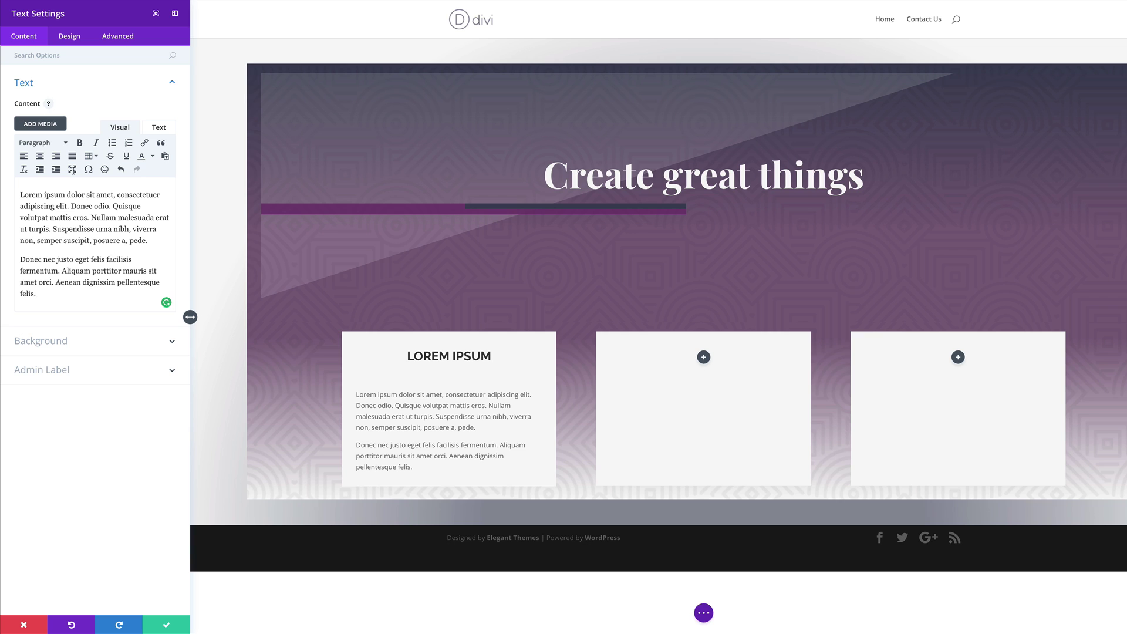
- Set the paragraph module's text font to Raleway
click(70, 36)
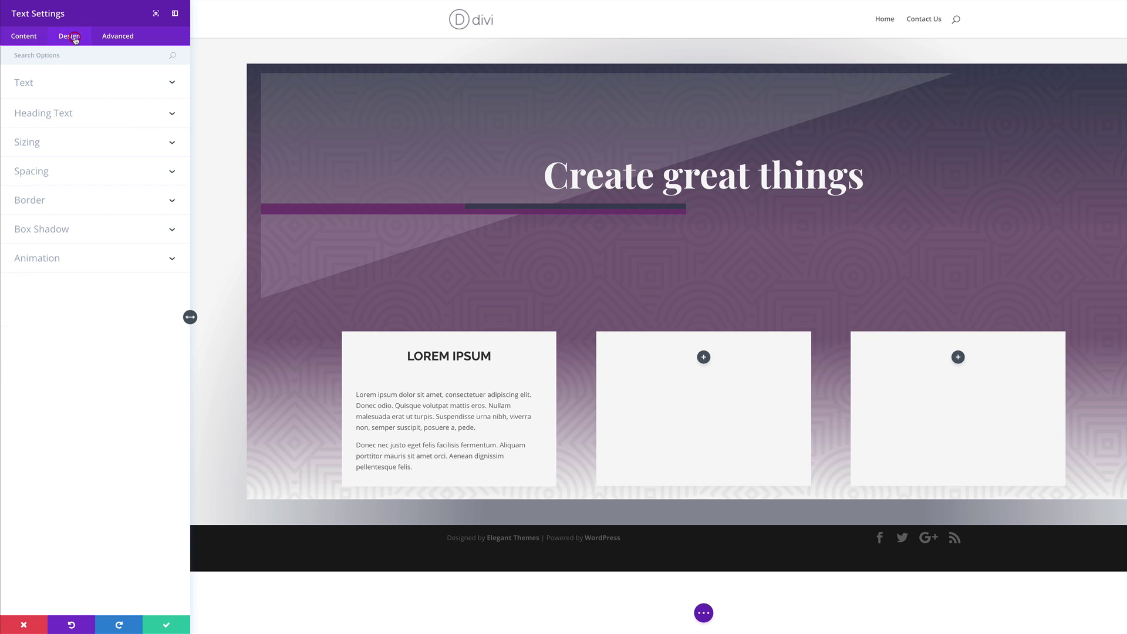
click(47, 86)
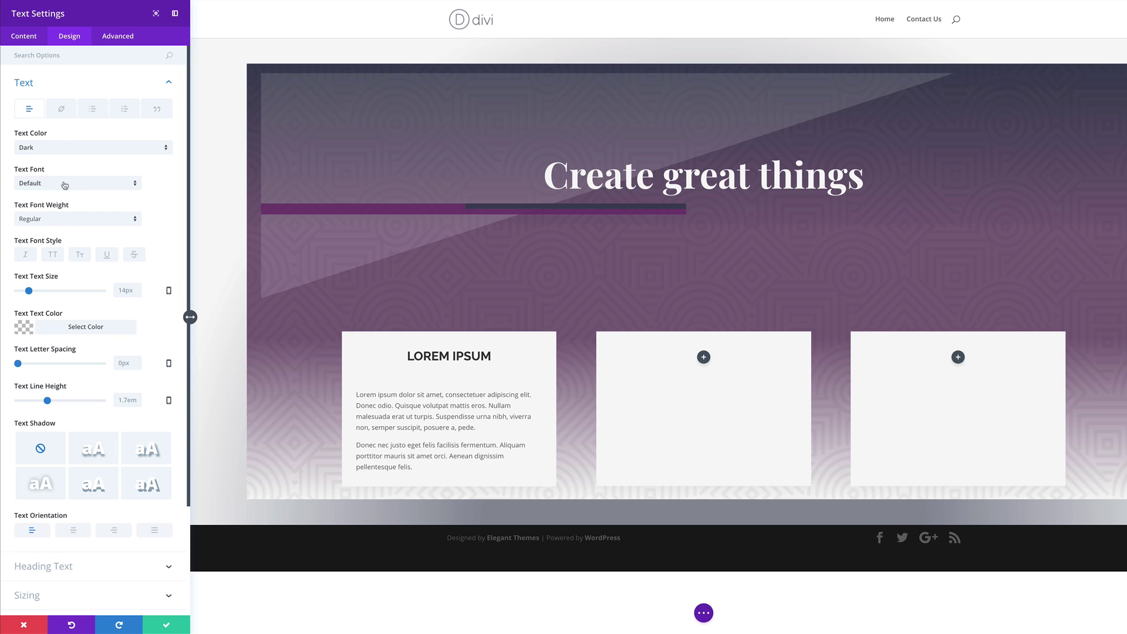
click(65, 183)
click(46, 253)
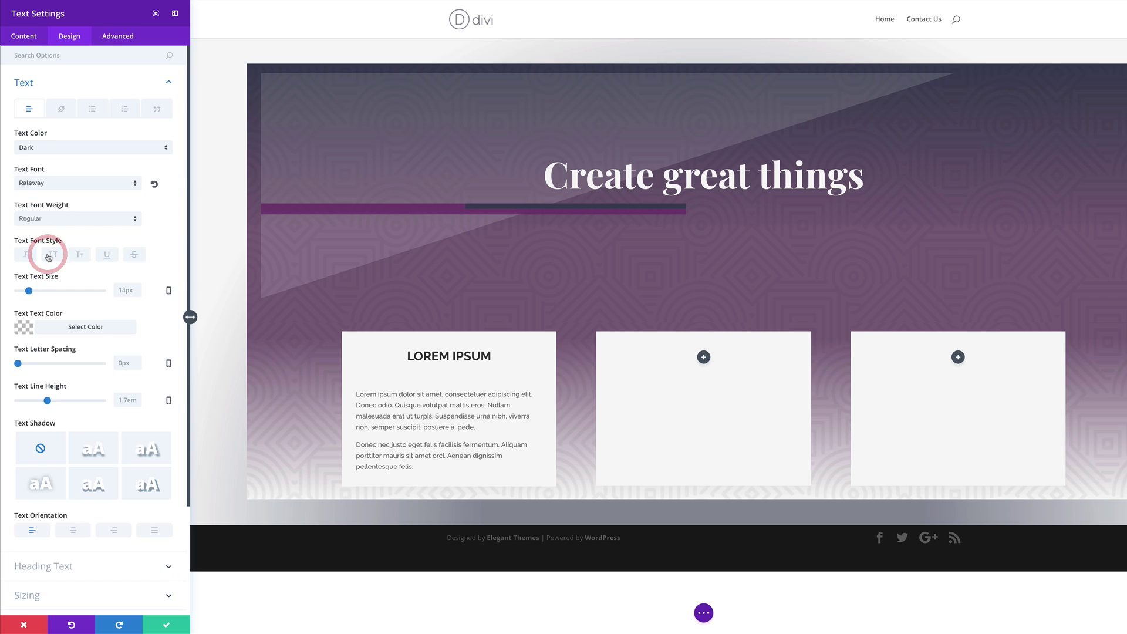
- Set the paragraph text color to #3d4156 and save the module
click(125, 289)
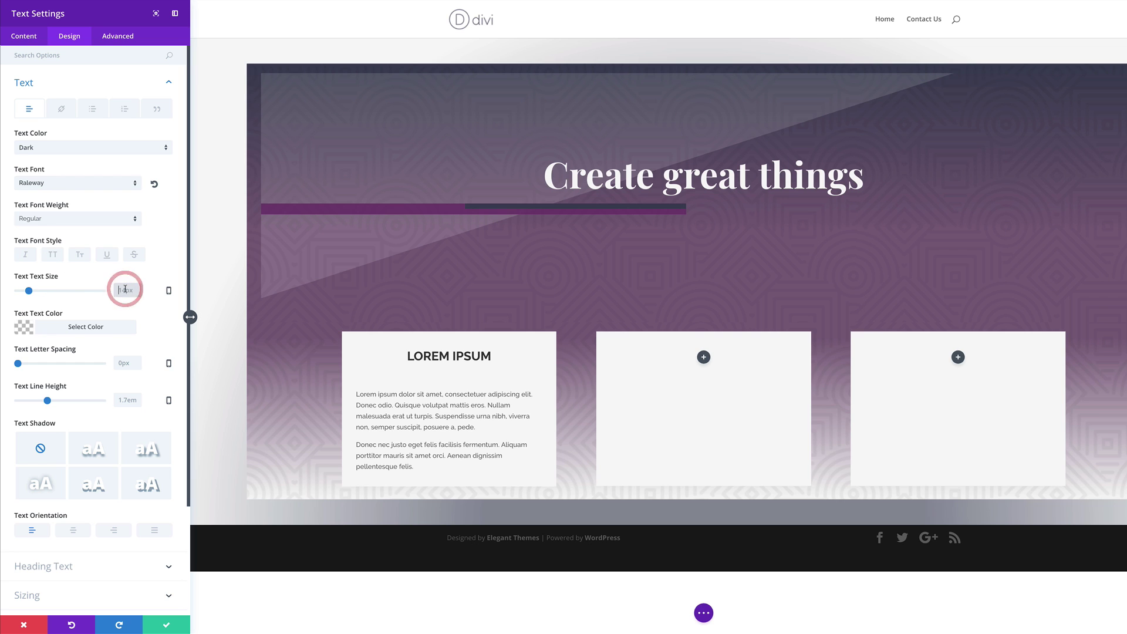
click(24, 325)
click(45, 350)
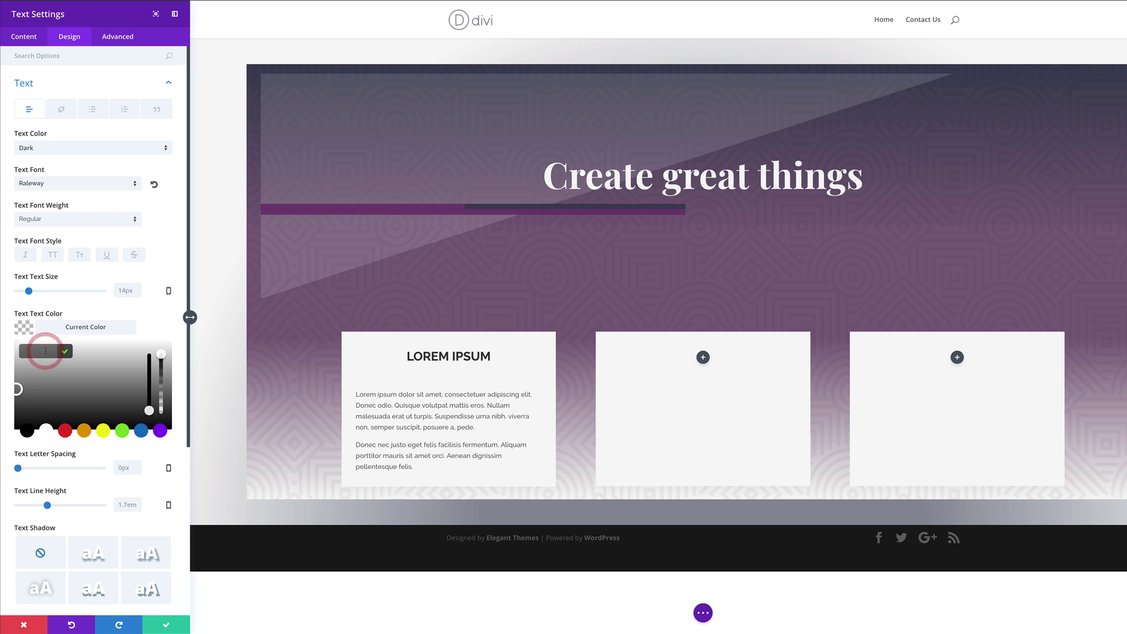
text(#3d4151)
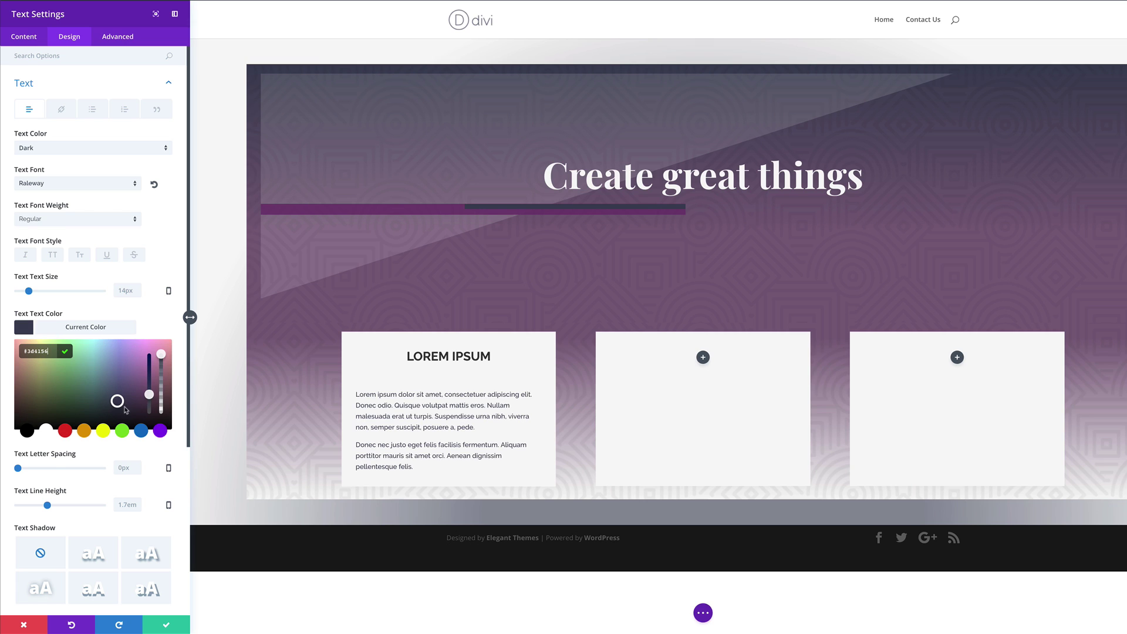
scroll(157, 417, down, 1)
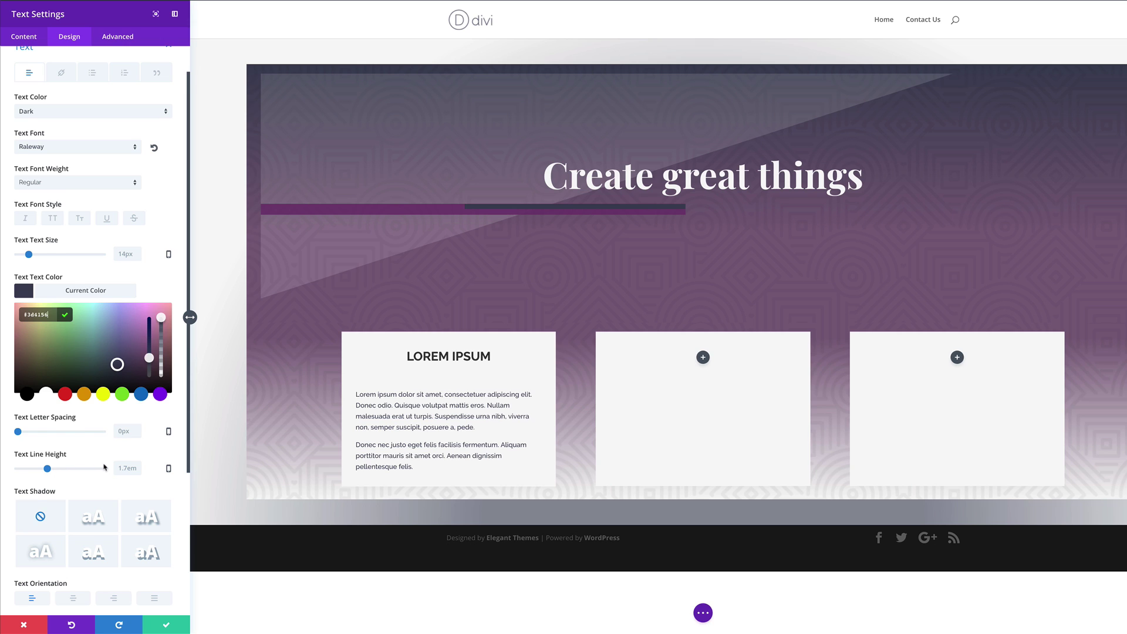
scroll(105, 467, down, 4)
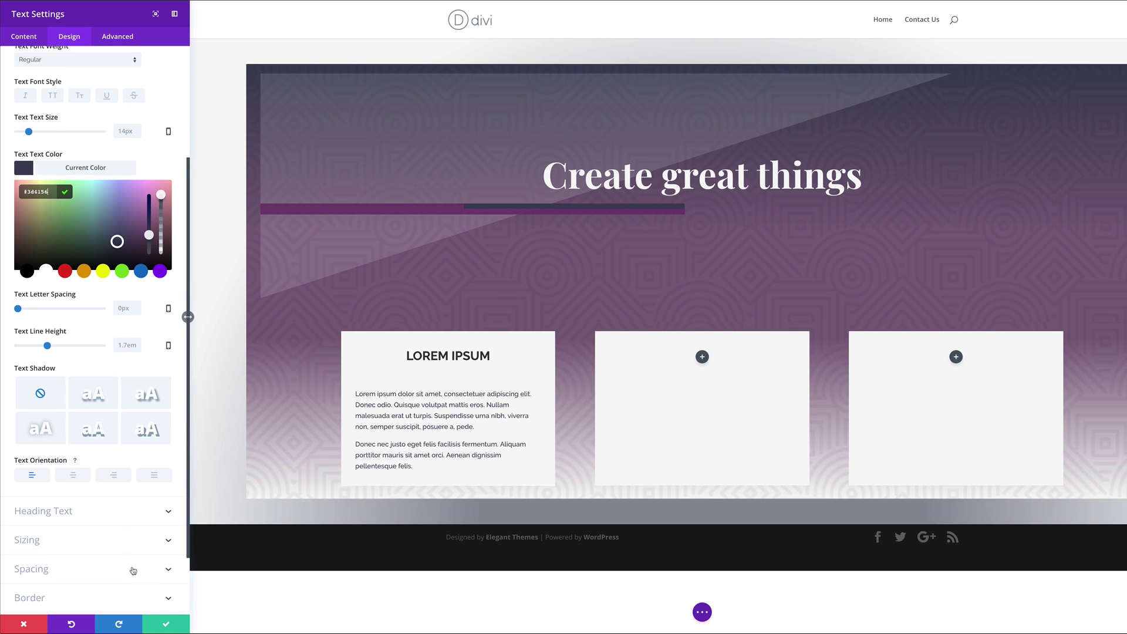
click(167, 625)
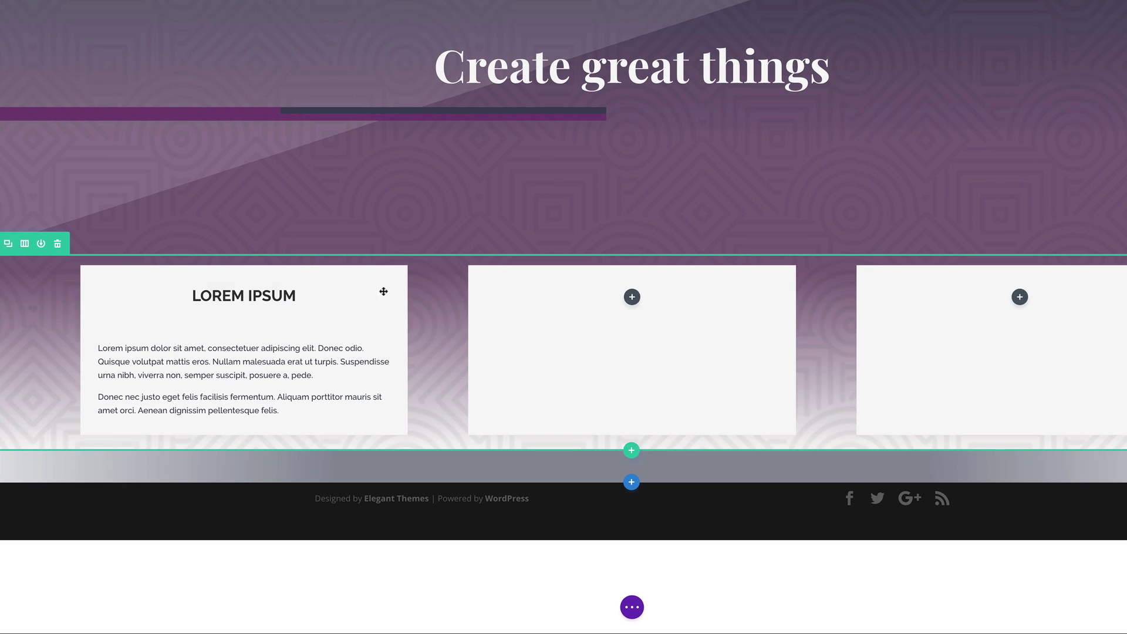
- Duplicate the first column's heading and paragraph modules and move the copies into the second column
mouse_move(245, 293)
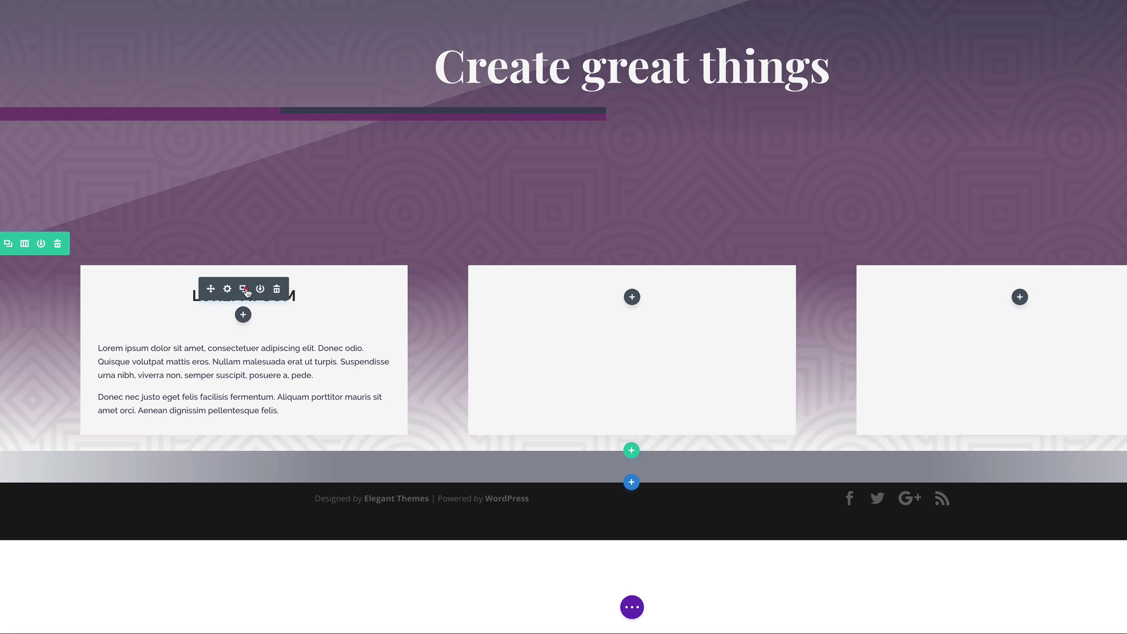
click(245, 289)
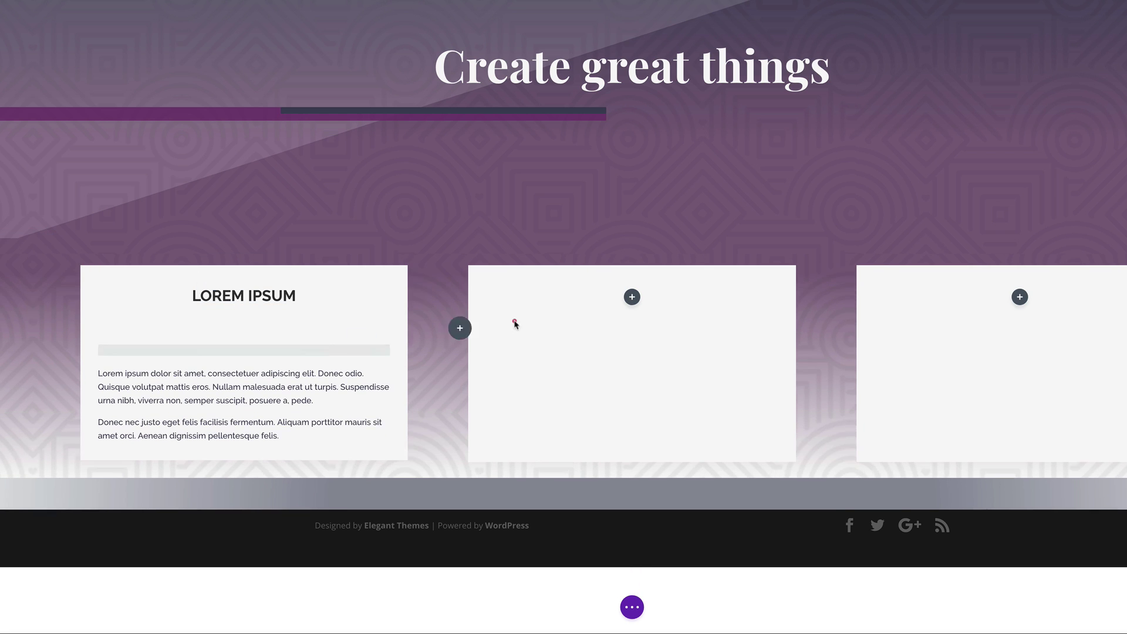
drag(515, 323, 596, 299)
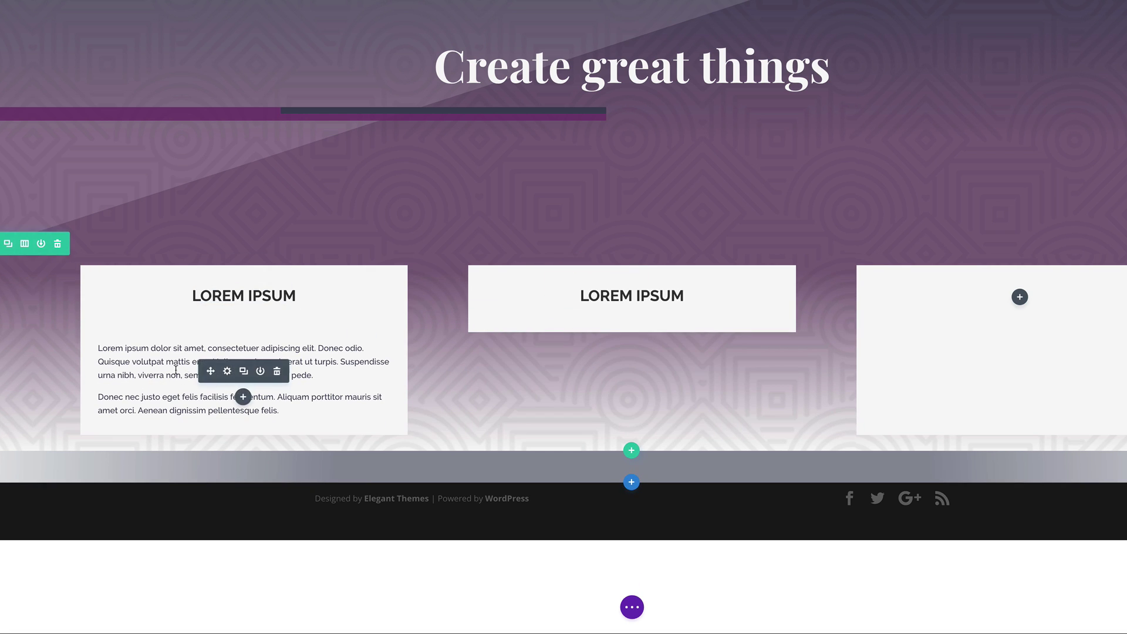
click(244, 371)
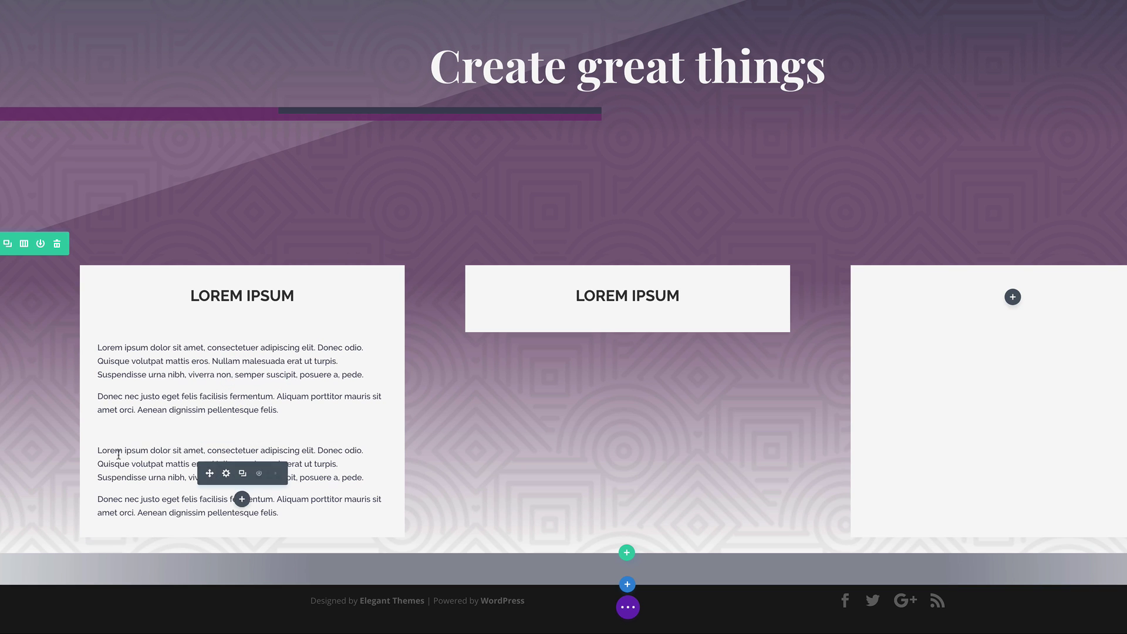
drag(210, 474, 636, 302)
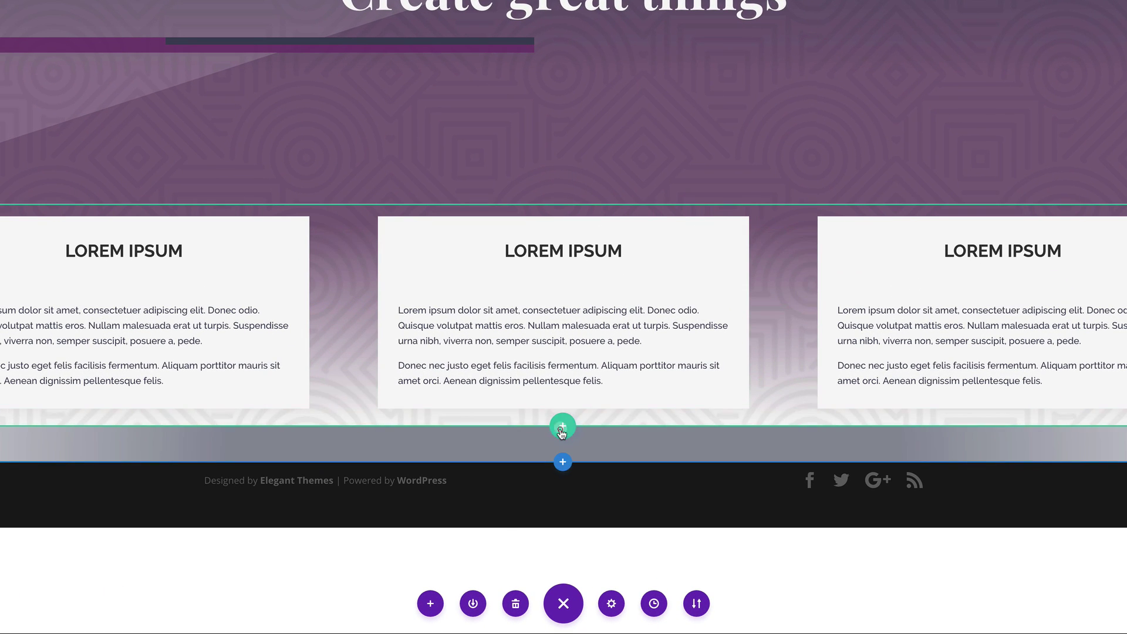
- Insert a single-column row below the three-column row without adding a module to it
click(563, 426)
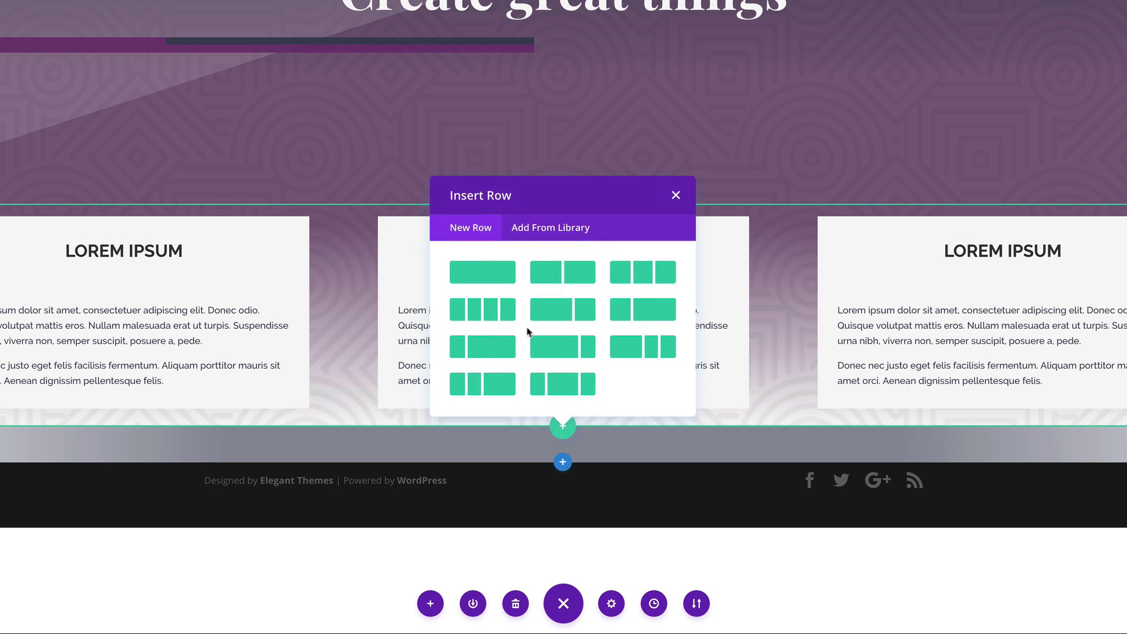
click(493, 273)
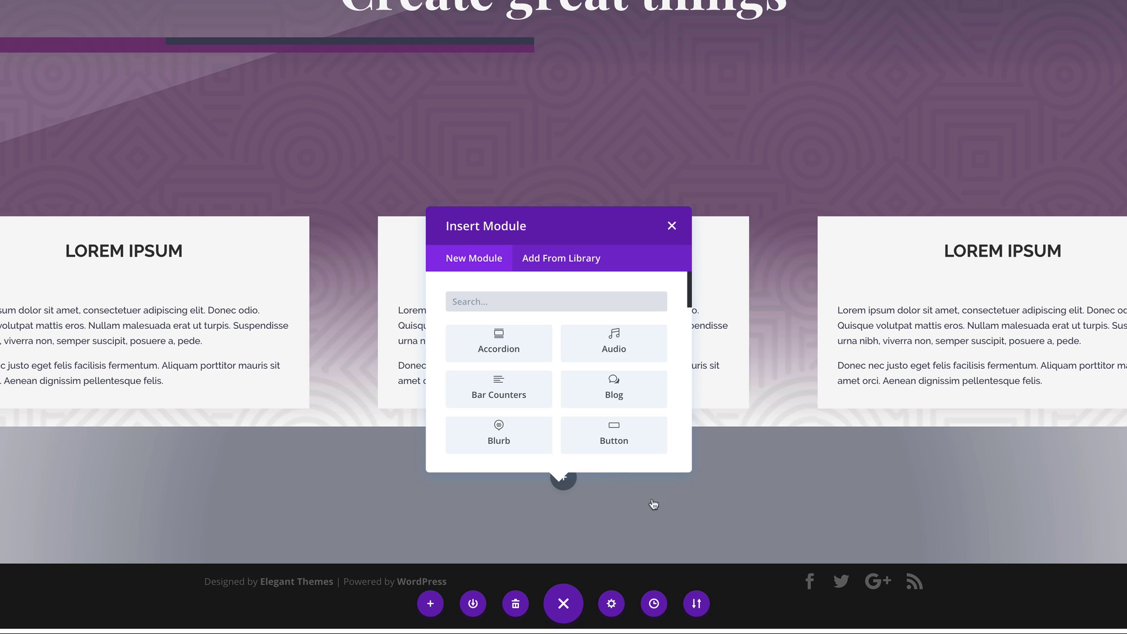
click(672, 228)
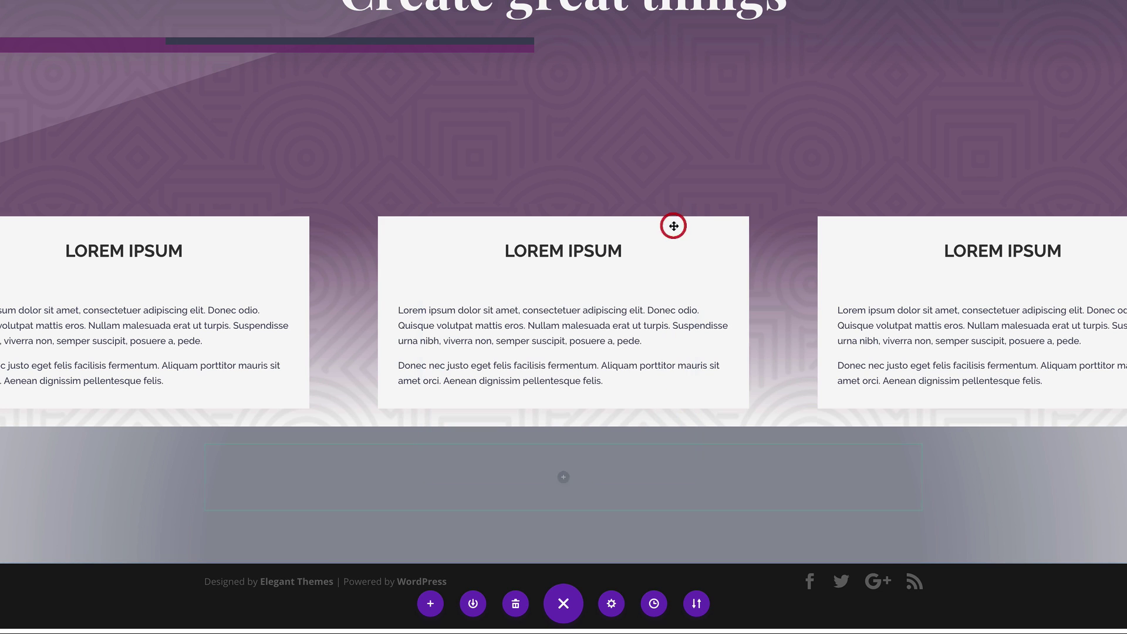
- Make the new single-column row fullwidth in its sizing settings
mouse_move(309, 456)
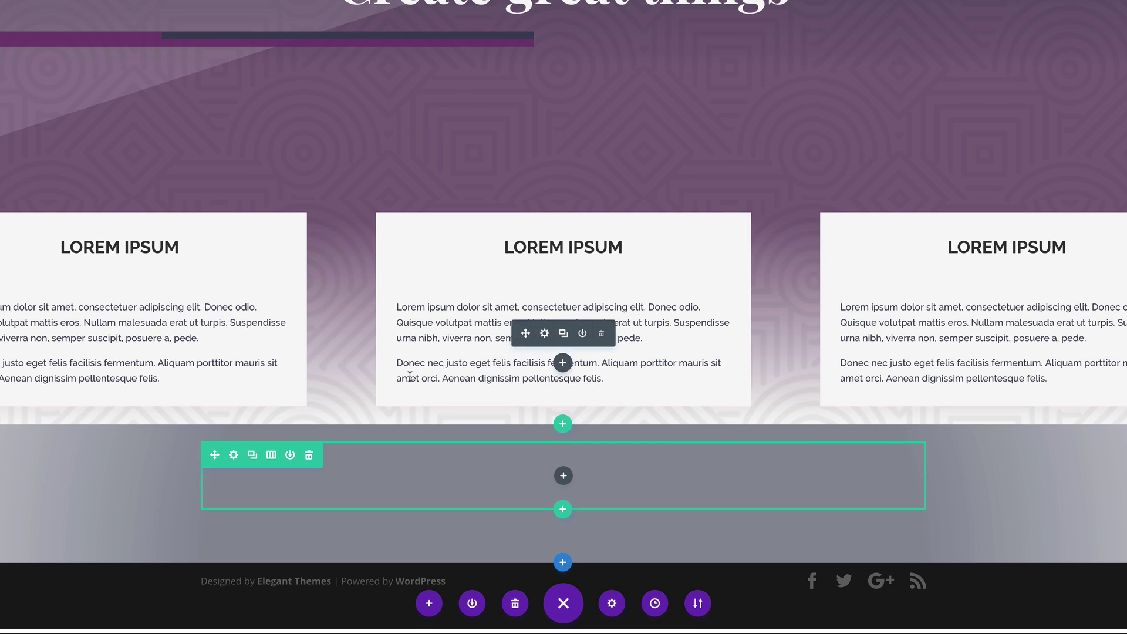
click(234, 458)
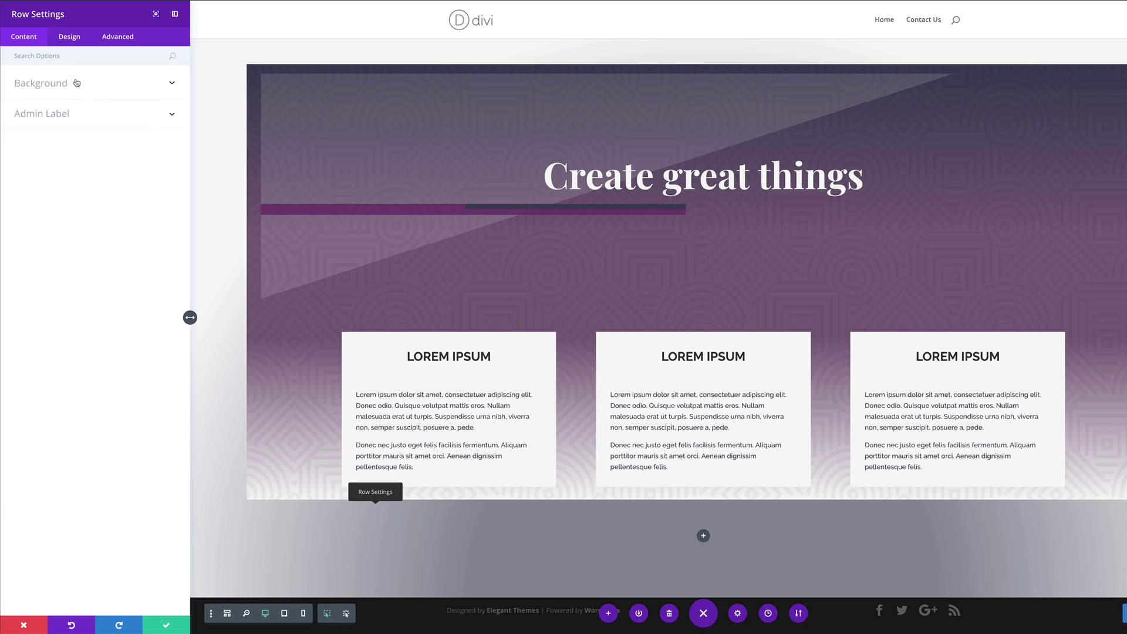
click(69, 37)
click(43, 119)
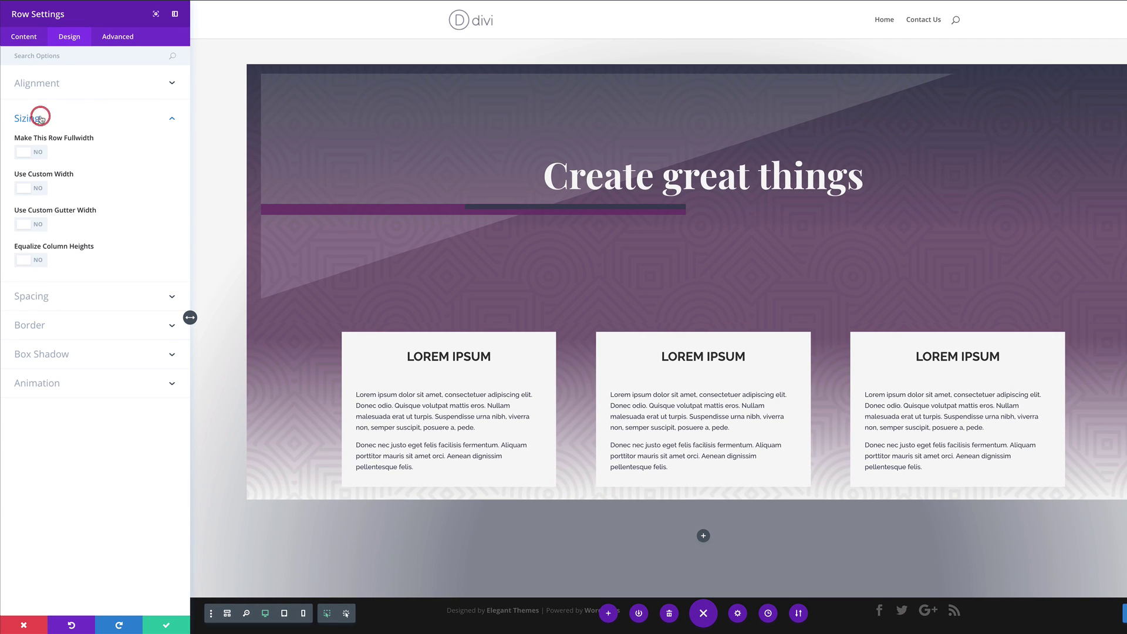
click(39, 153)
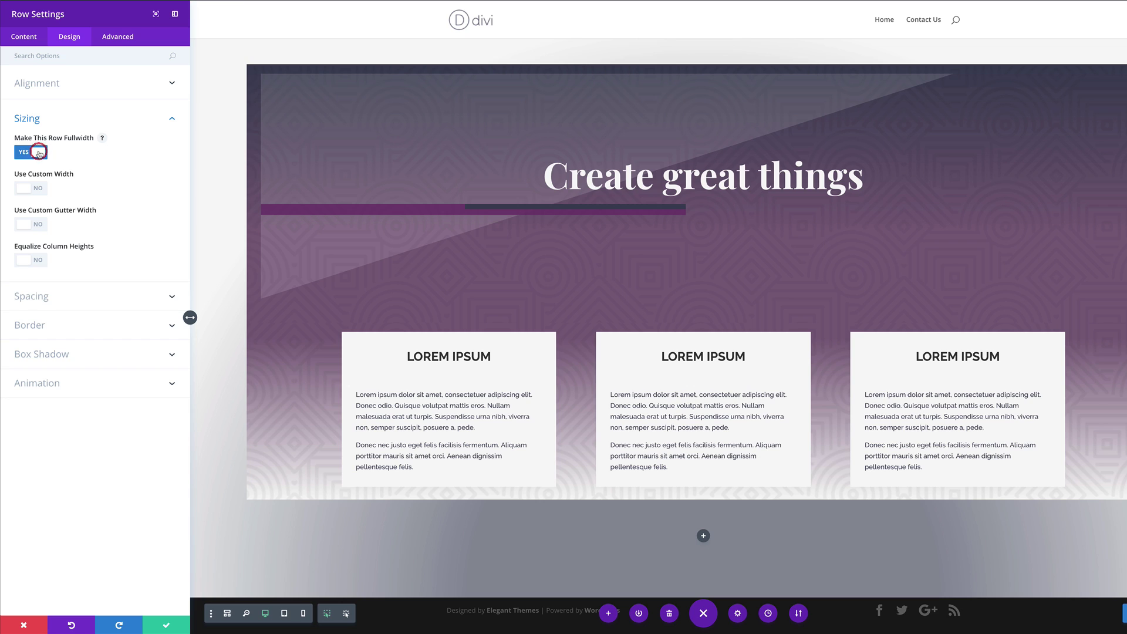
- Add a gradient background to the new single-column row
click(27, 37)
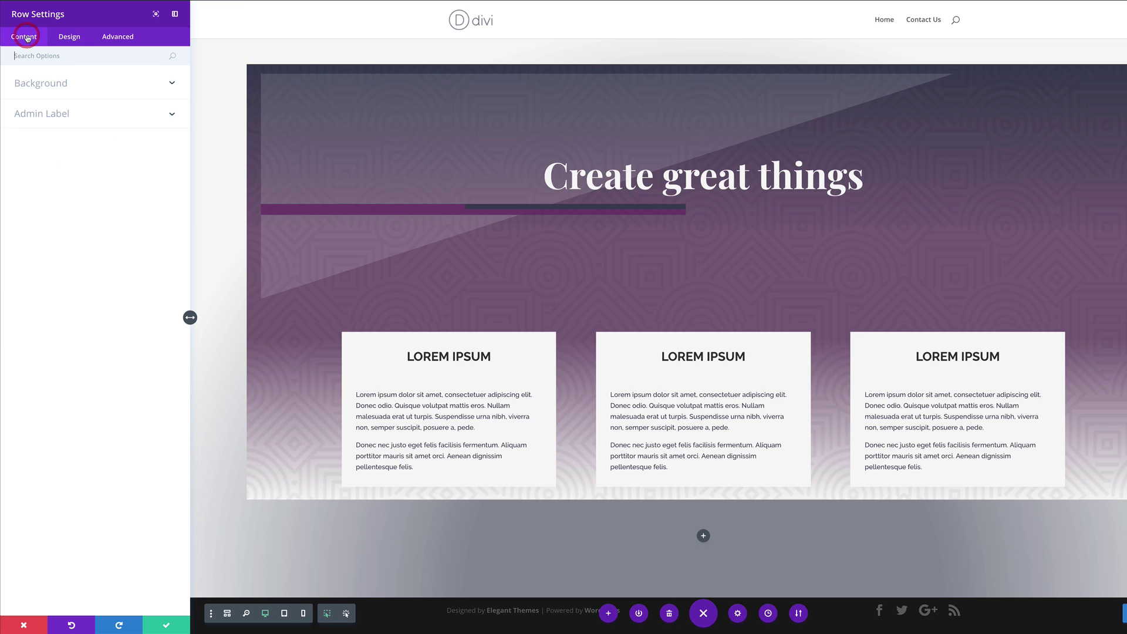
click(64, 86)
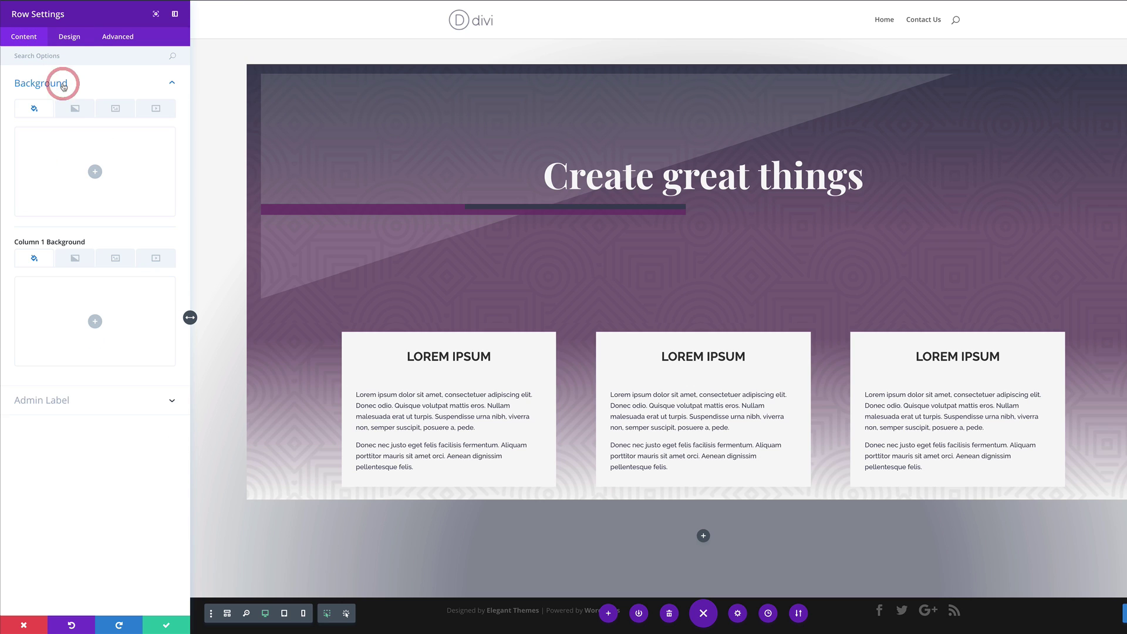
click(76, 111)
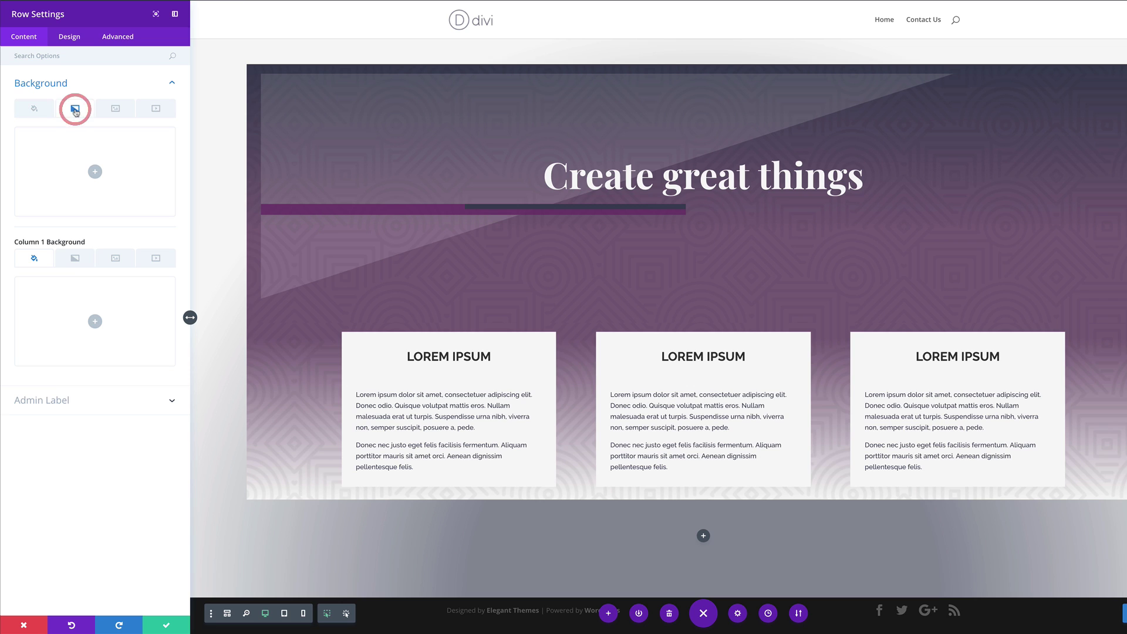
click(95, 171)
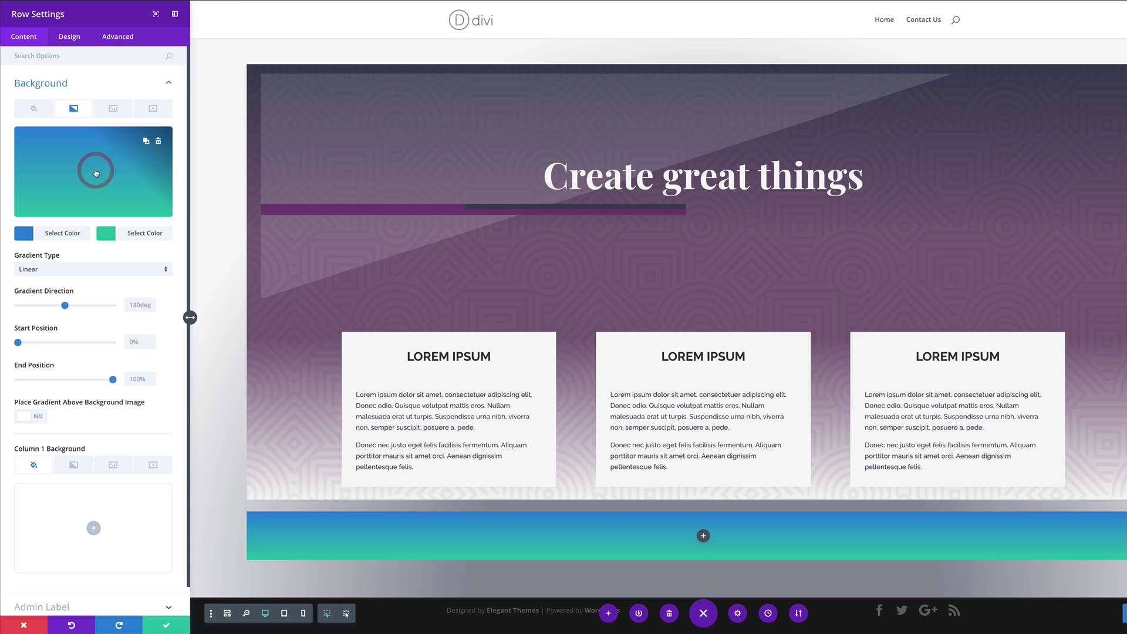
- Set the row gradient's first color to a fully transparent dark blue and the second to a purple with 0.34 opacity
click(23, 235)
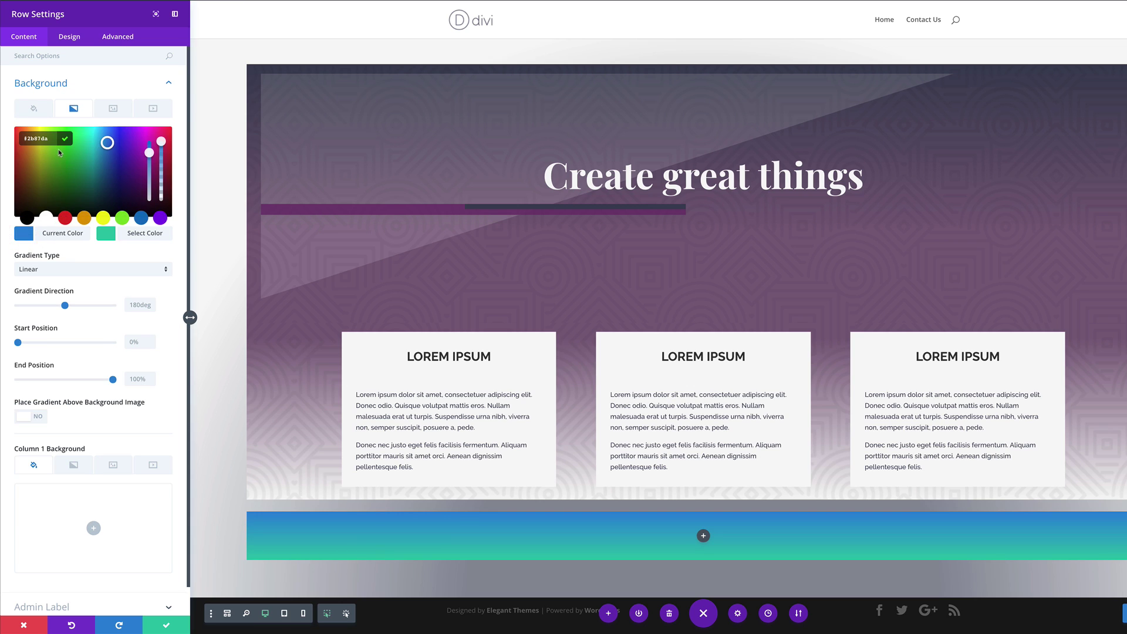
drag(161, 142, 160, 146)
triple_click(35, 137)
key(ctrl+v)
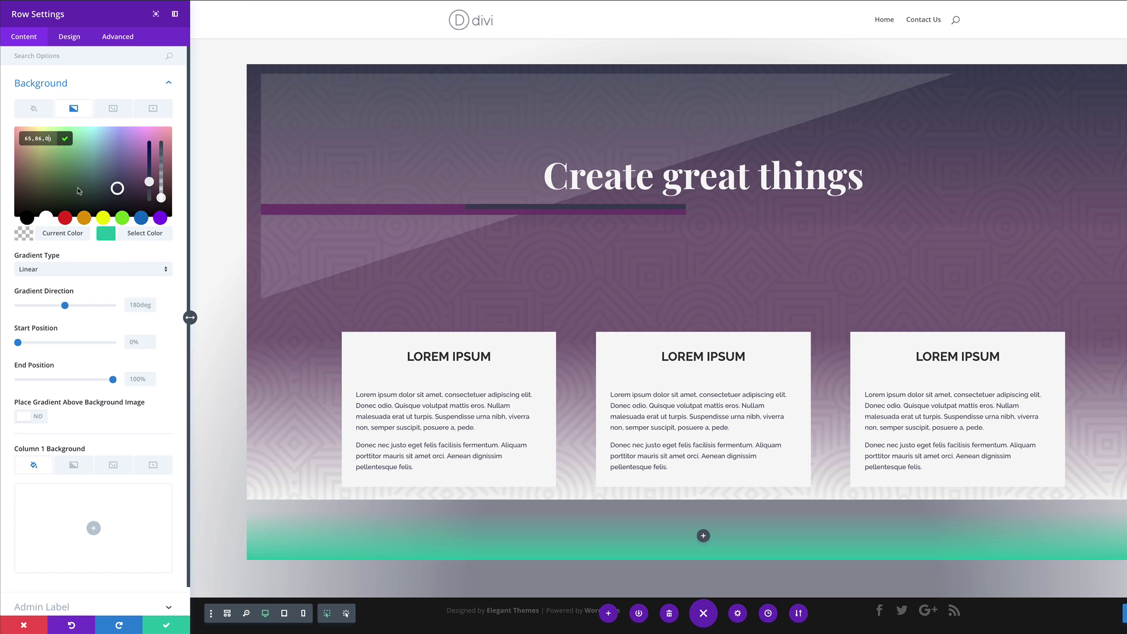
click(108, 234)
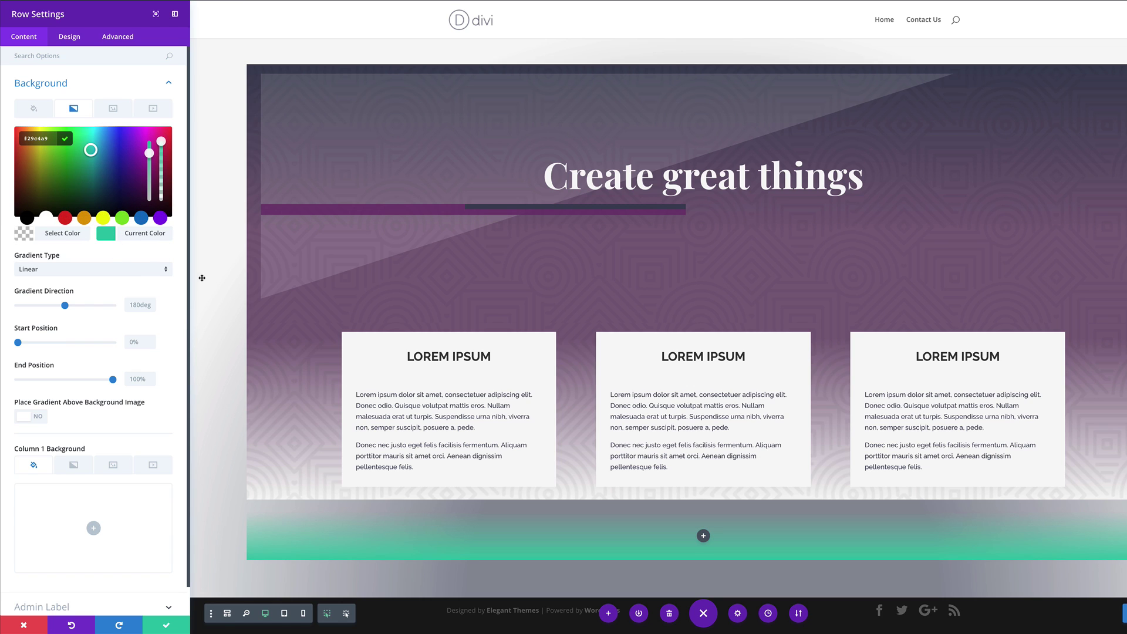
click(40, 139)
key(ctrl+v)
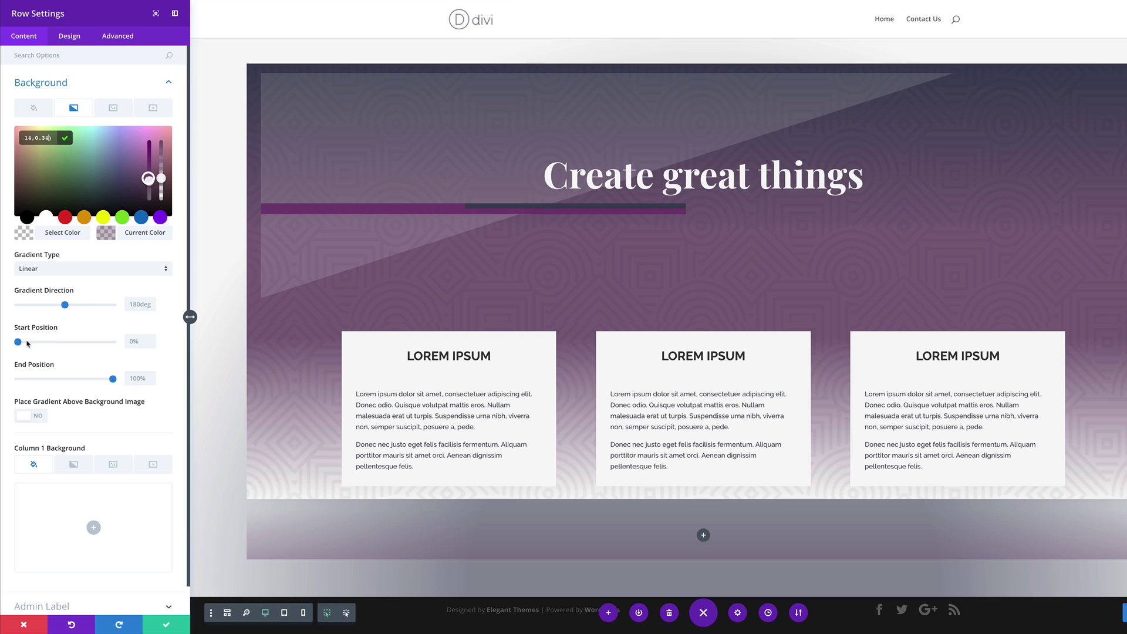
- Set the row gradient's start position to 45% and its end position to 91%
click(131, 342)
text(45)
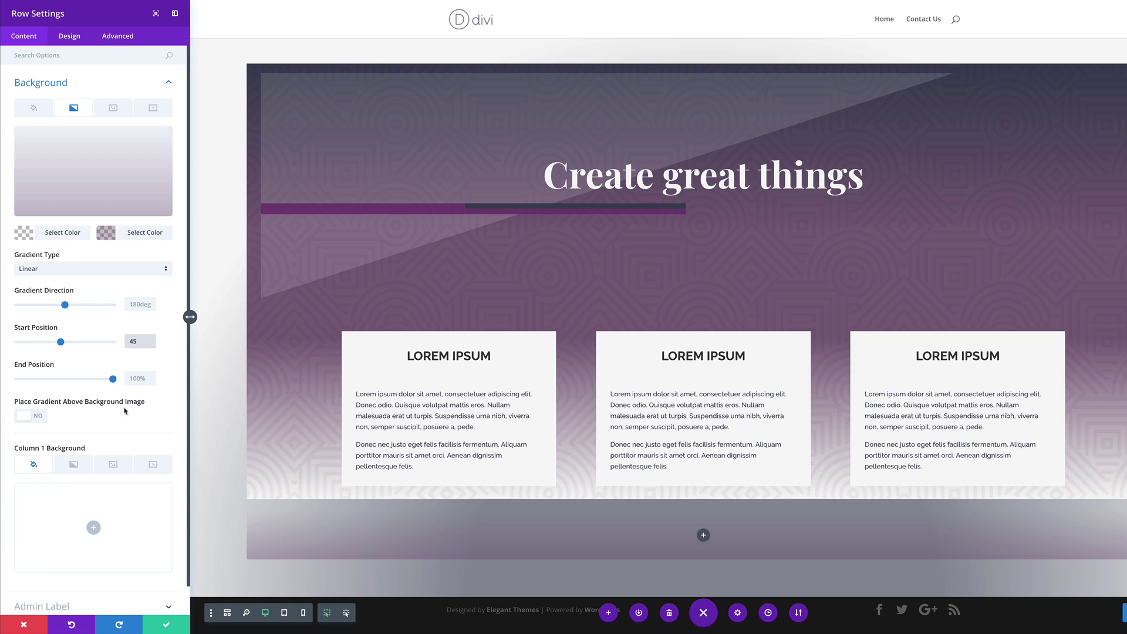
text(%)
click(114, 380)
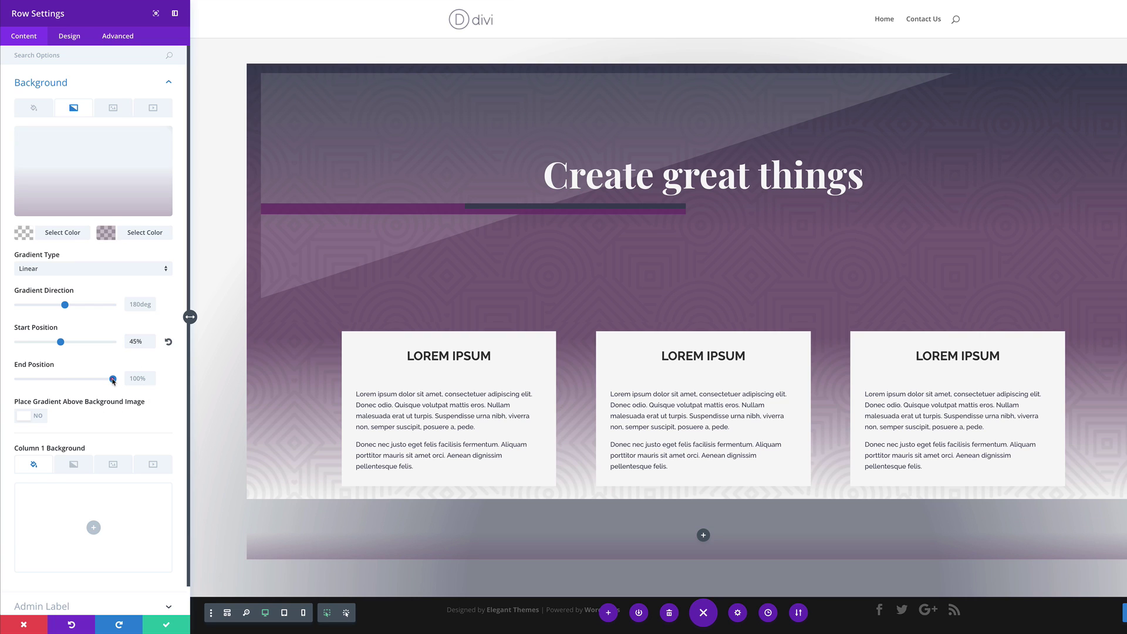
triple_click(140, 378)
text(9%1)
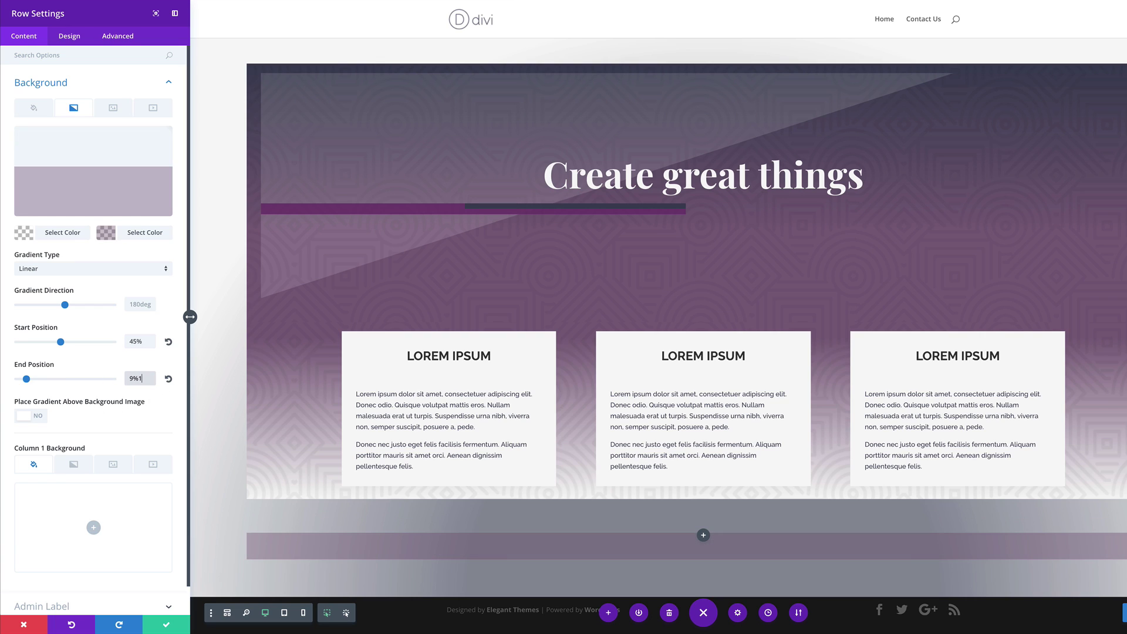
- Add a gradient background to column 1 with a 0.15-opacity first color and a fully transparent second color
scroll(179, 390, down, 1)
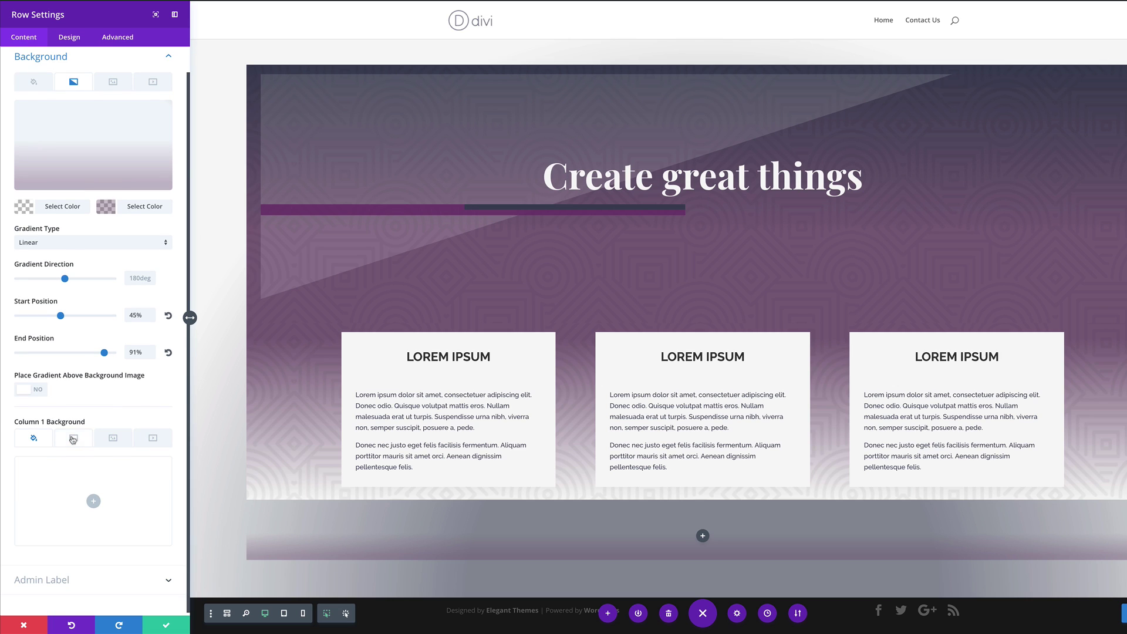
click(73, 437)
click(94, 503)
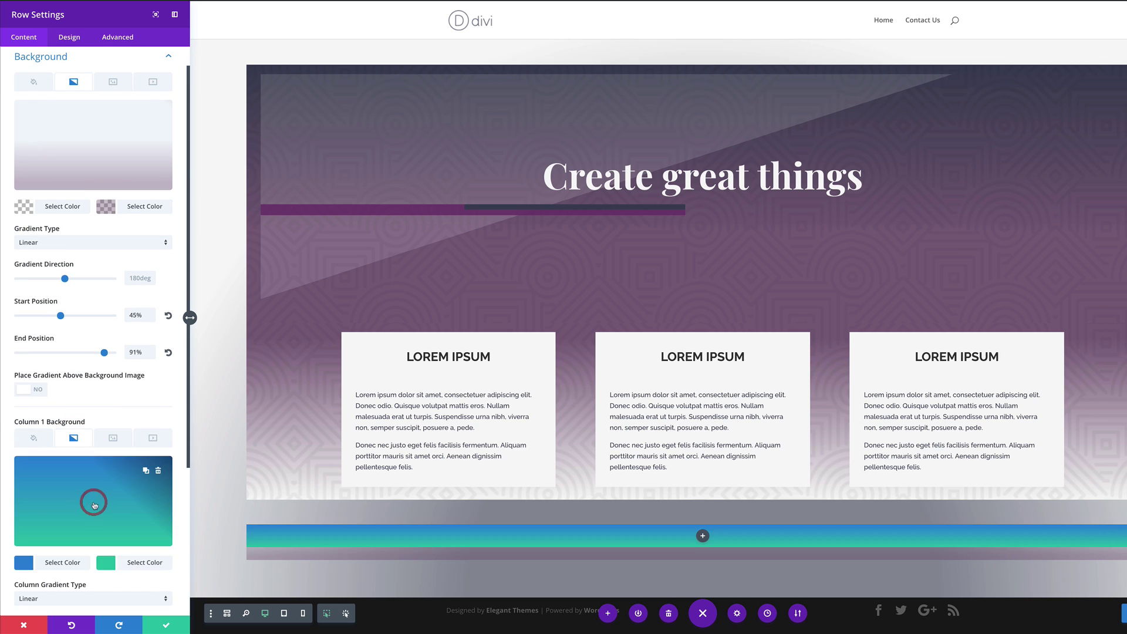
click(83, 499)
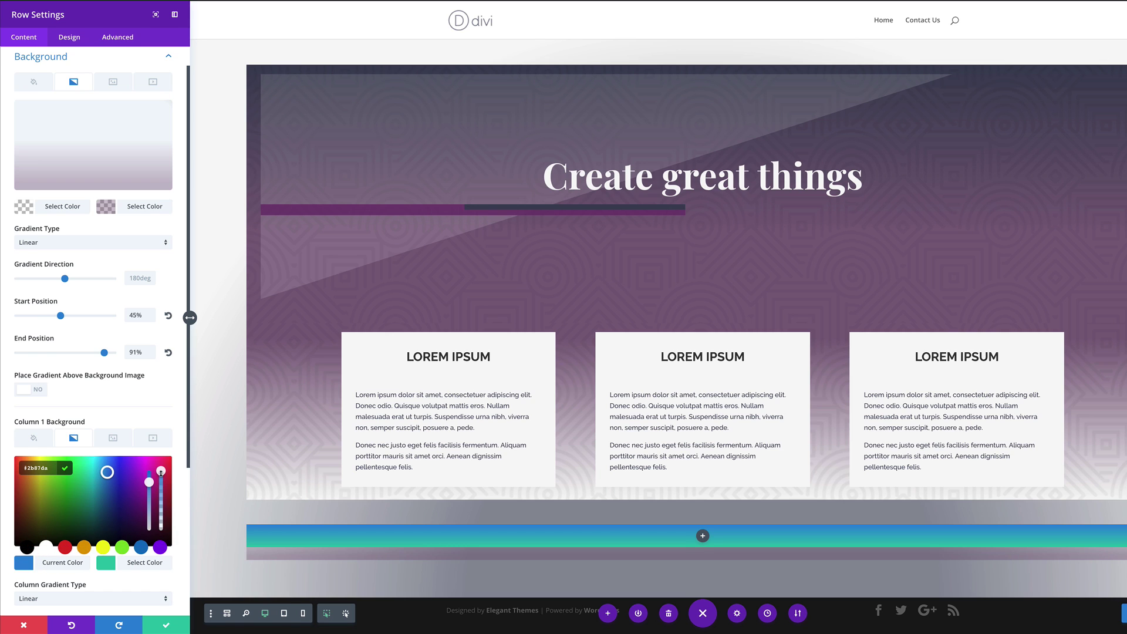
drag(160, 471, 161, 474)
key(BackSpace)
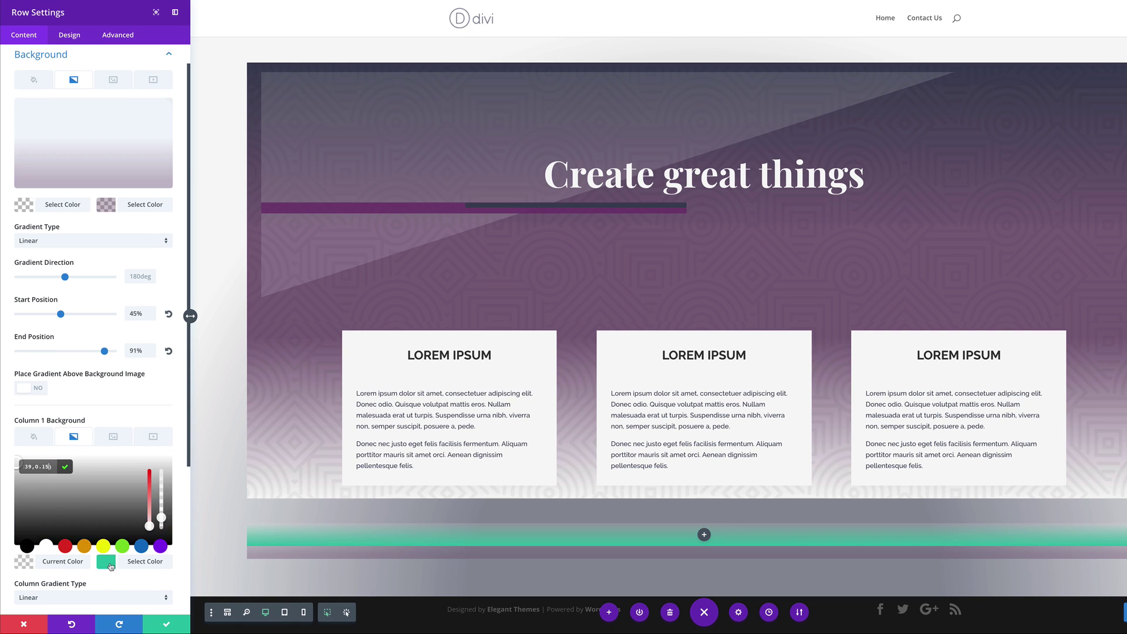
click(106, 561)
drag(161, 469, 160, 526)
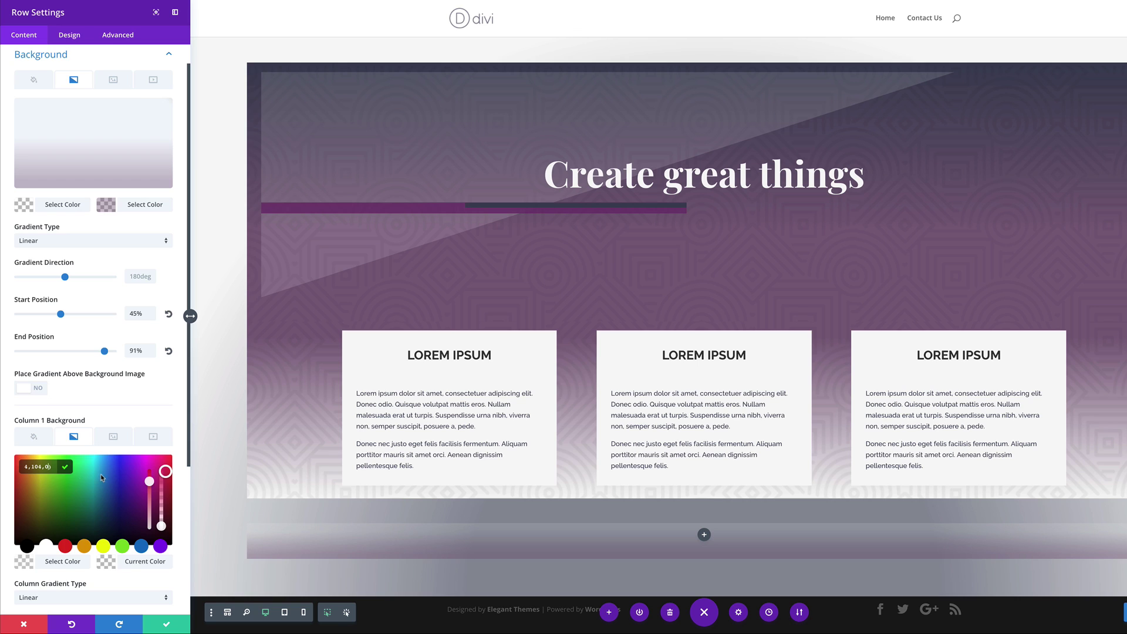
- Set the column 1 gradient's direction to 340deg and both its start and end positions to 45%
scroll(102, 478, down, 4)
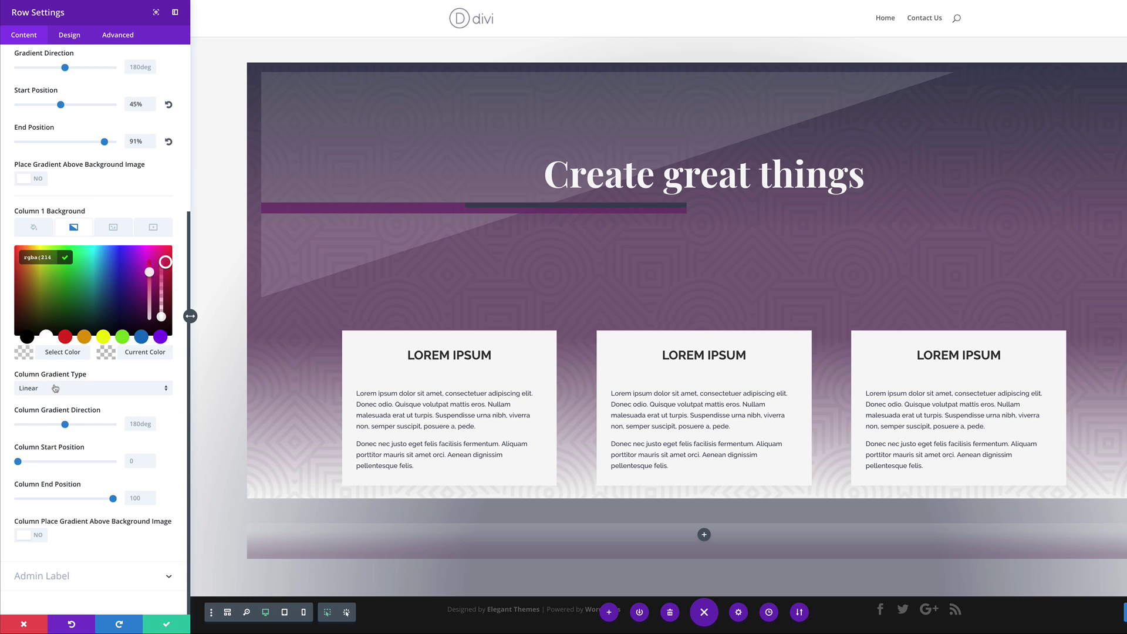
click(134, 425)
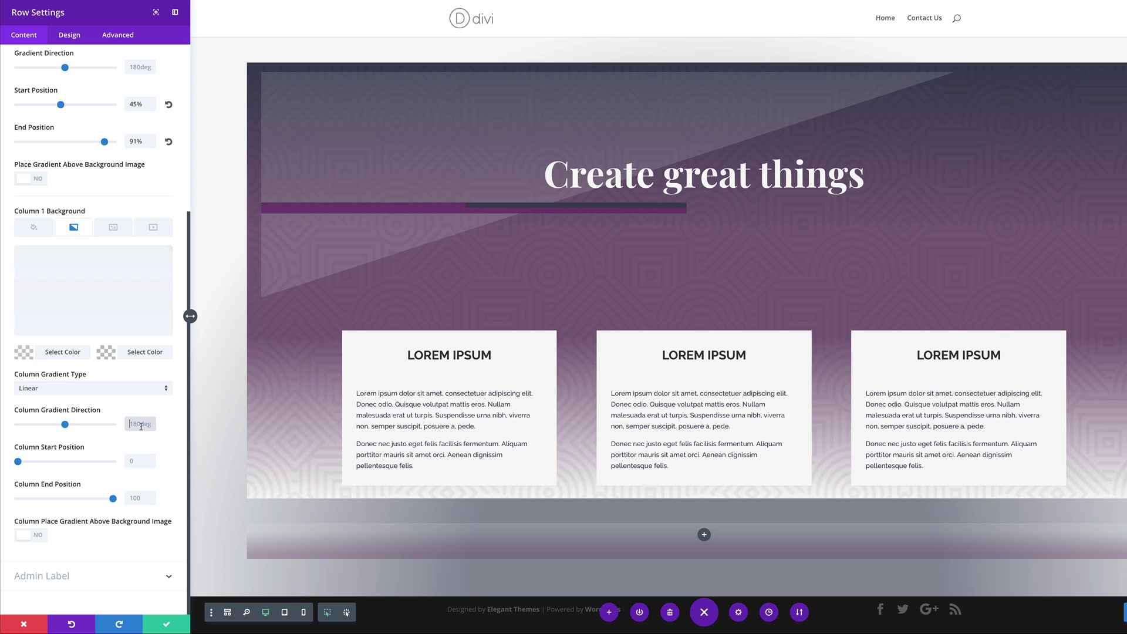
text(340)
click(160, 434)
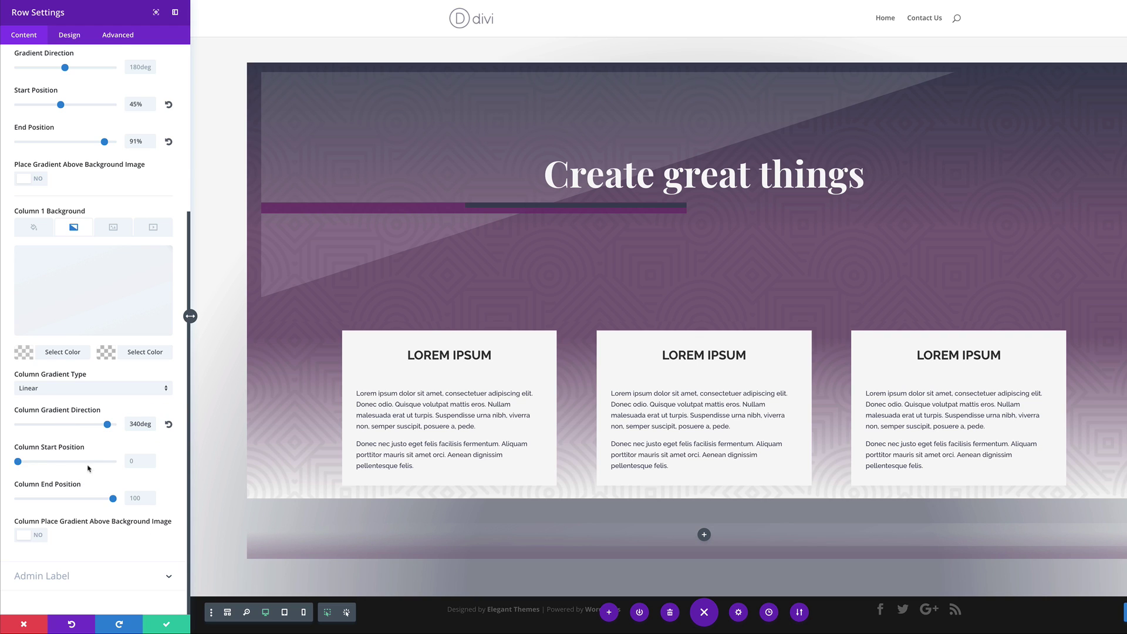
click(135, 461)
text(45)
click(137, 499)
text(45)
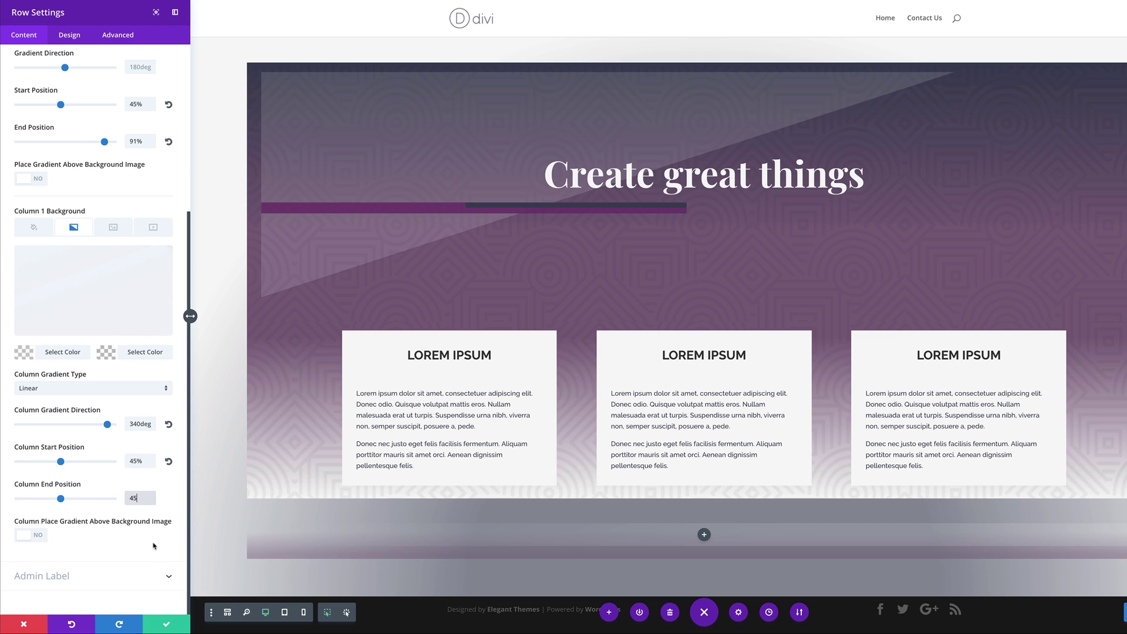
text(%)
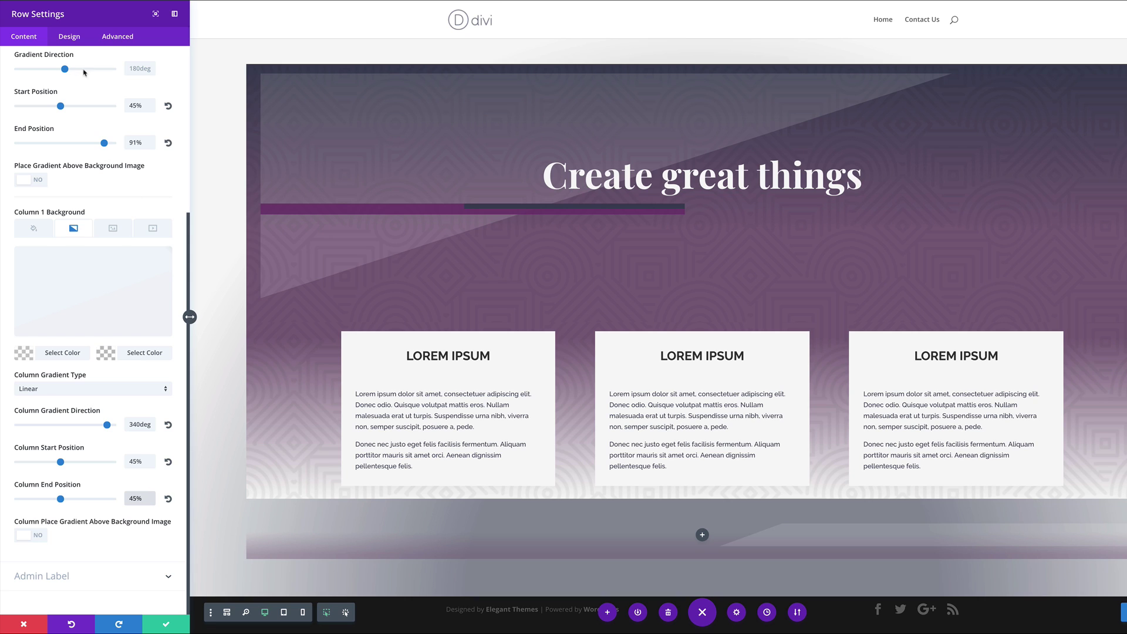
- Give the single-column row a custom top margin of -100% so it overlaps the content above
click(69, 41)
click(38, 143)
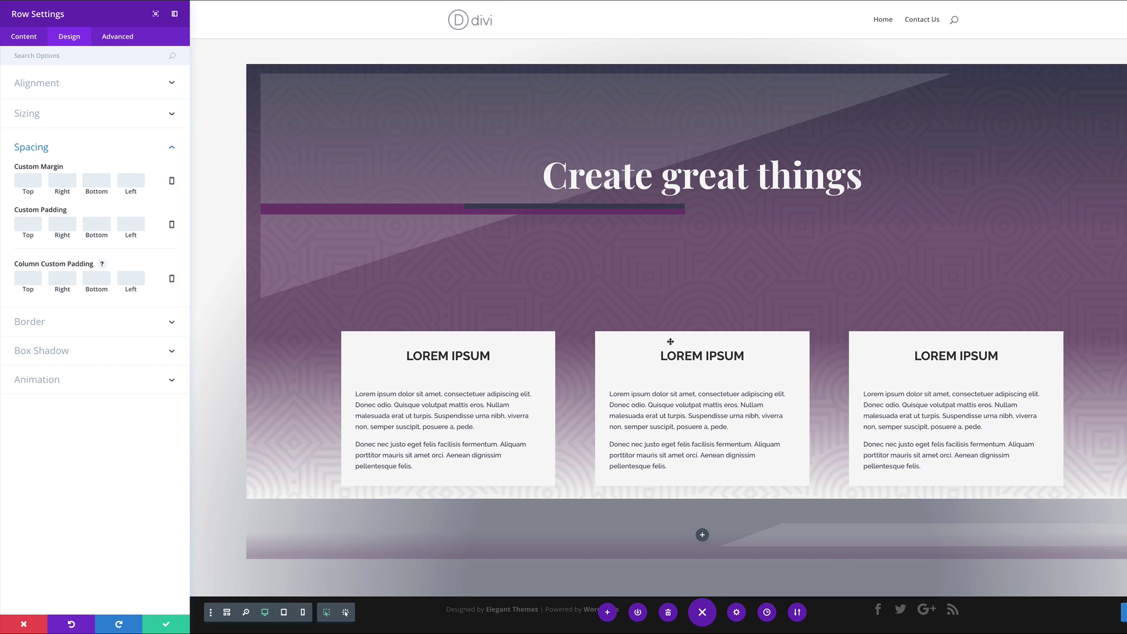
text(-100%)
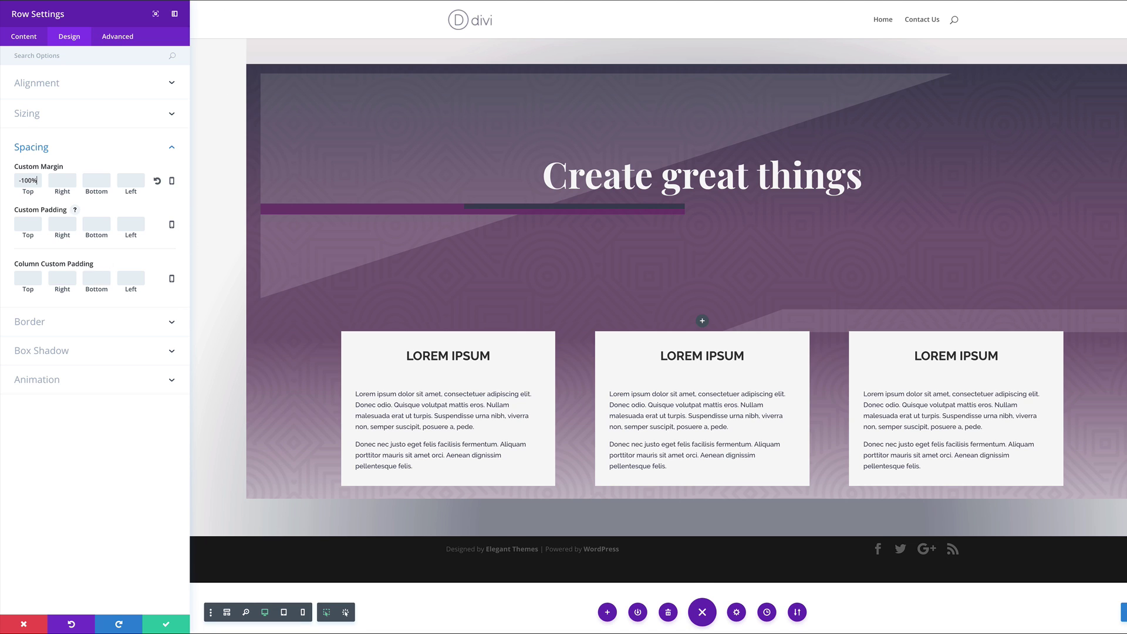
- Set the row's custom padding to 14px at the top and 30px on the right and left
click(27, 224)
text(14)
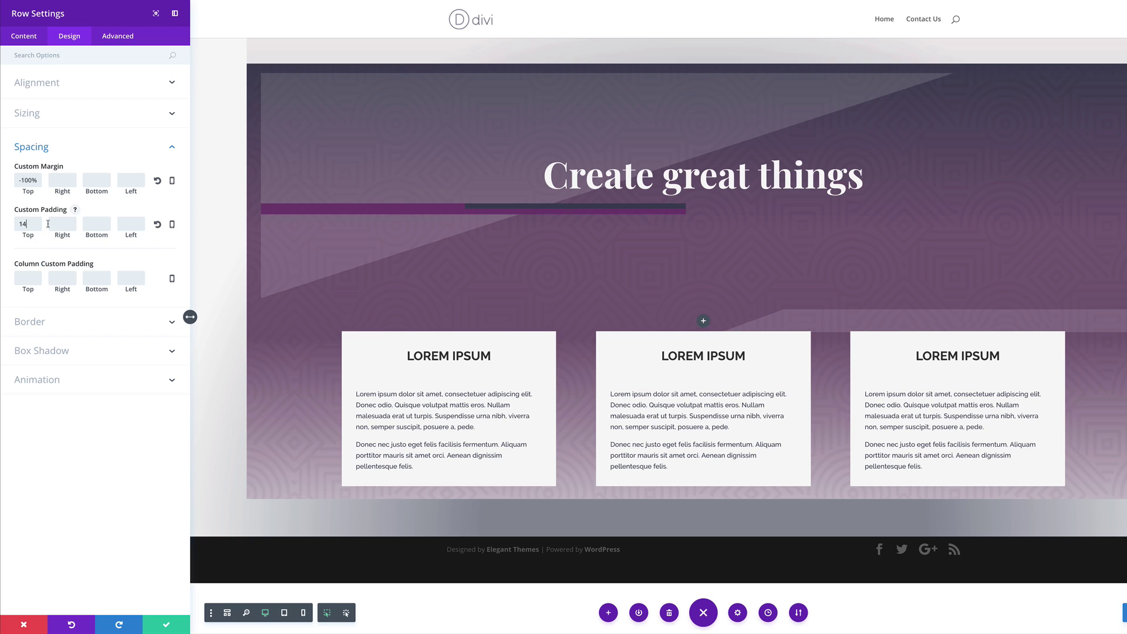
click(70, 225)
text(30)
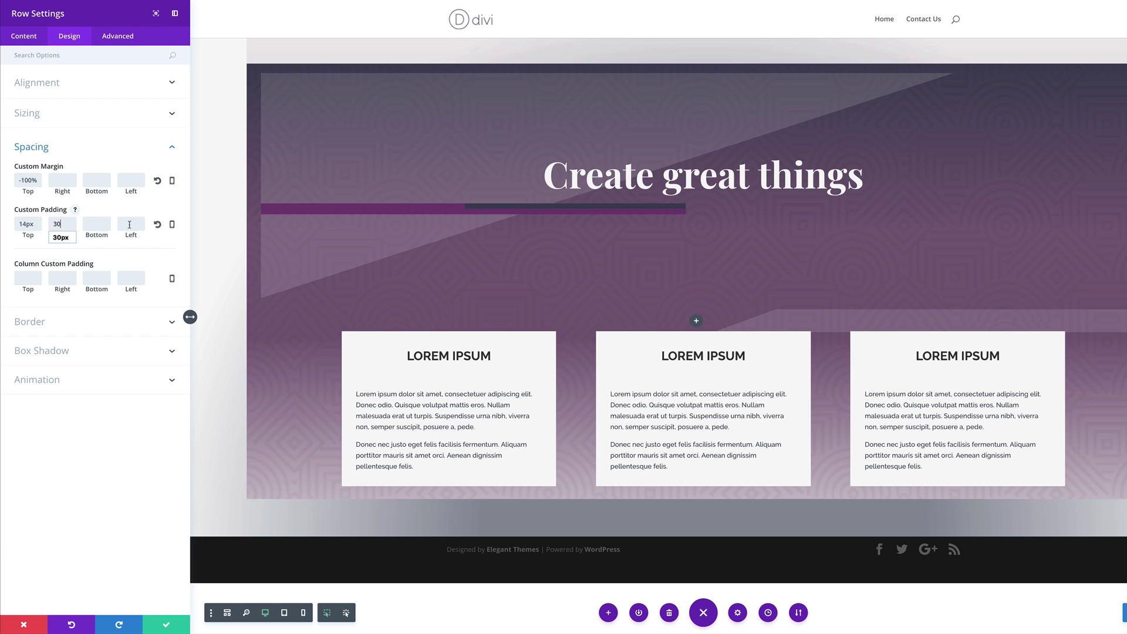
click(129, 225)
text(30)
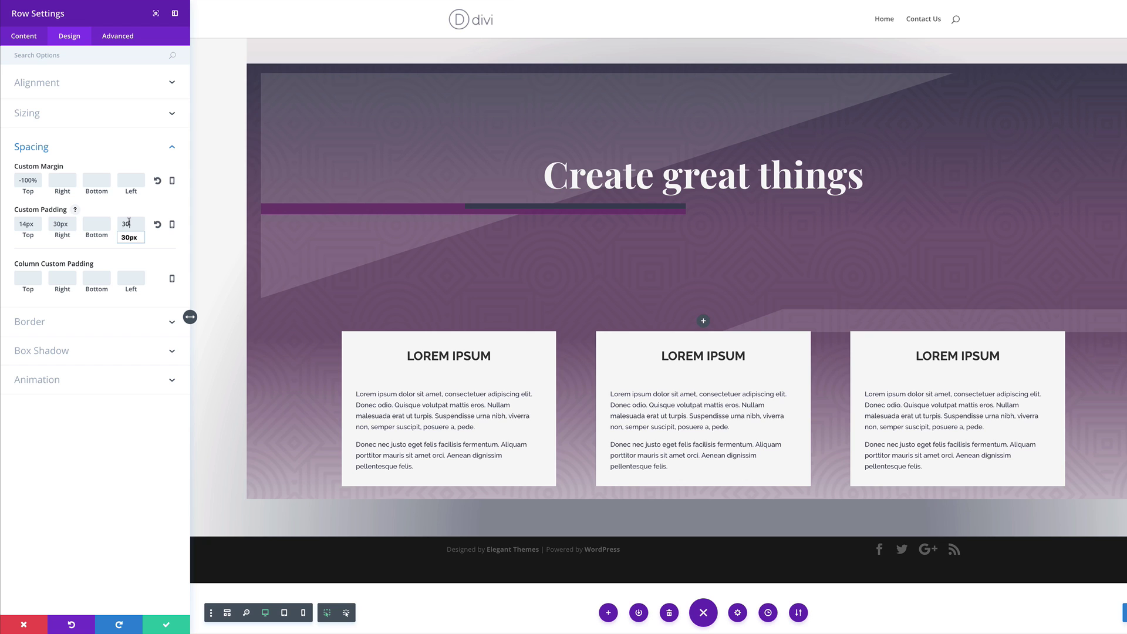
click(105, 475)
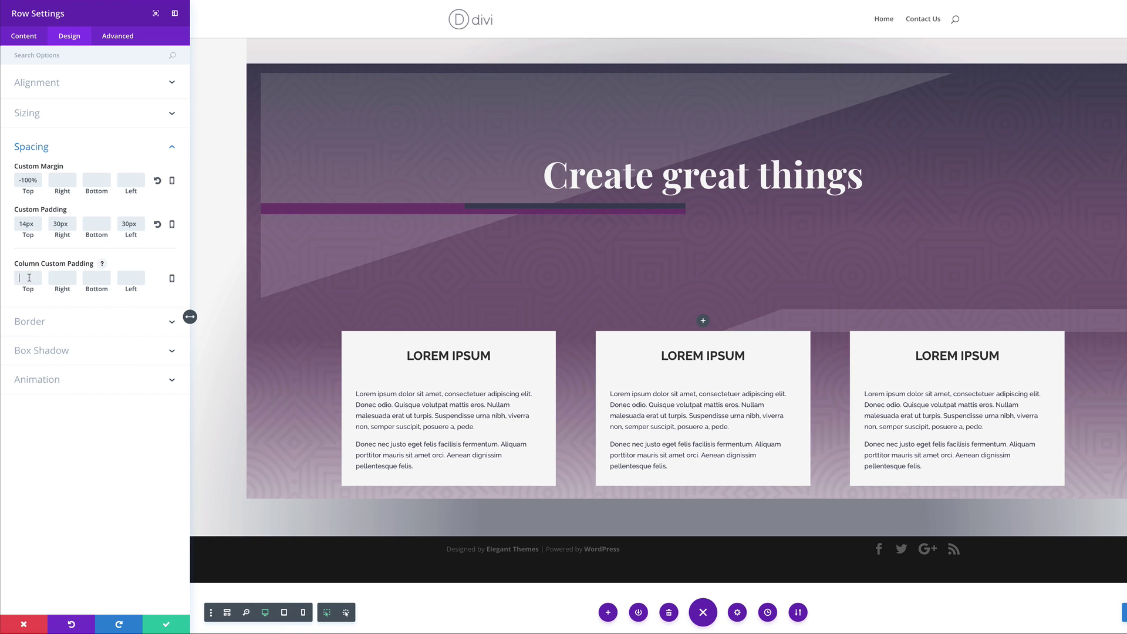
- Set the column's custom padding to 200px top and 155px bottom, and save the row settings
click(29, 277)
text(200)
click(105, 280)
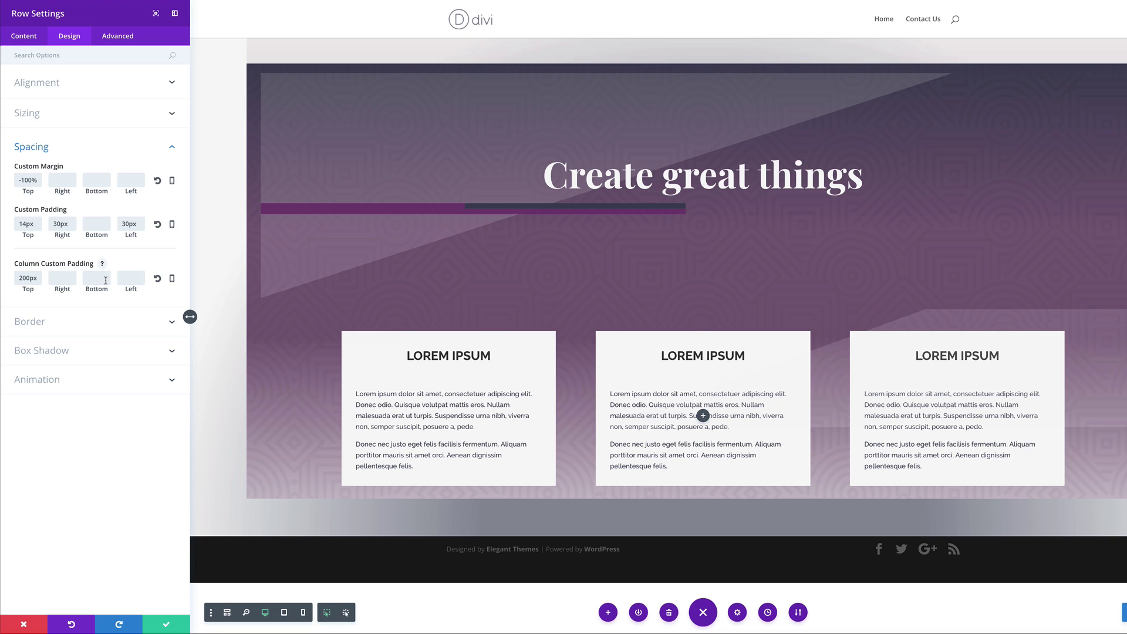
text(155)
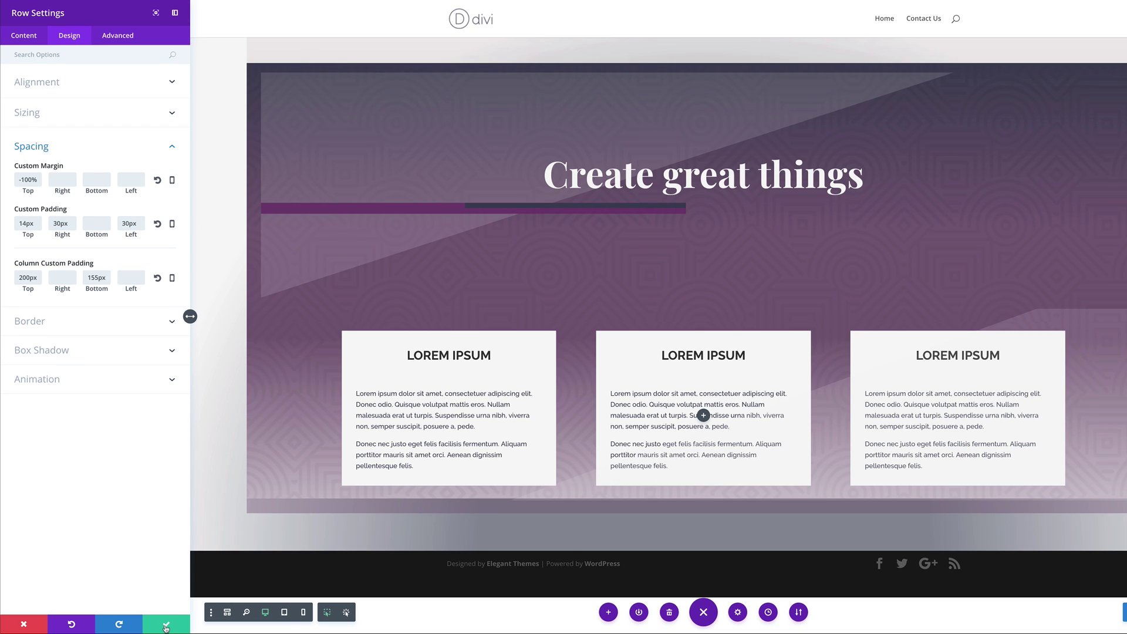
click(166, 627)
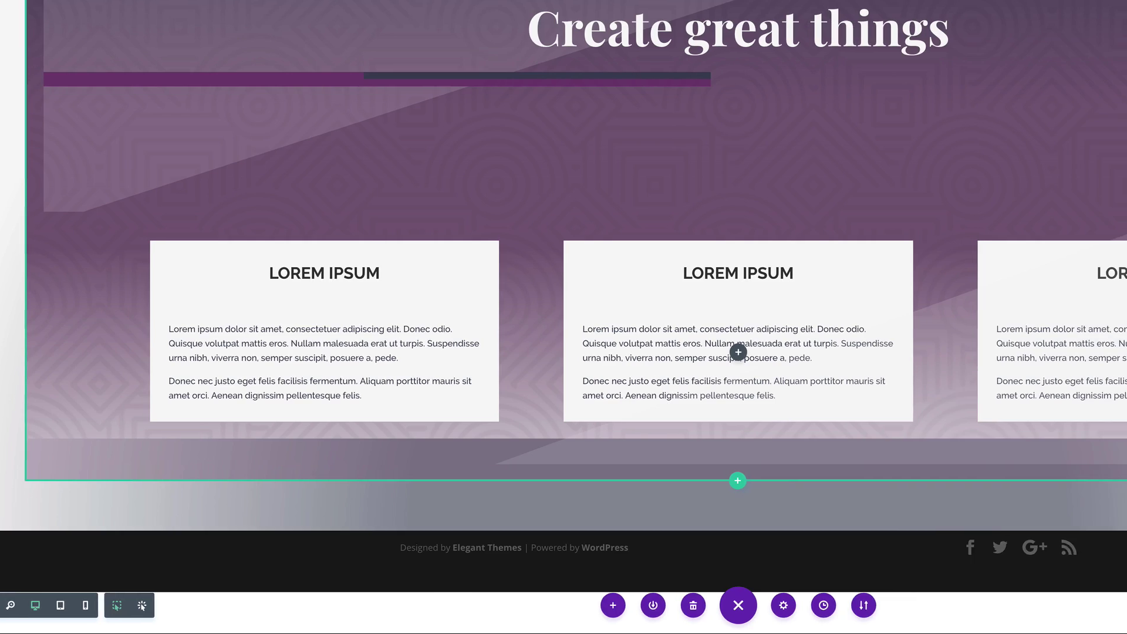